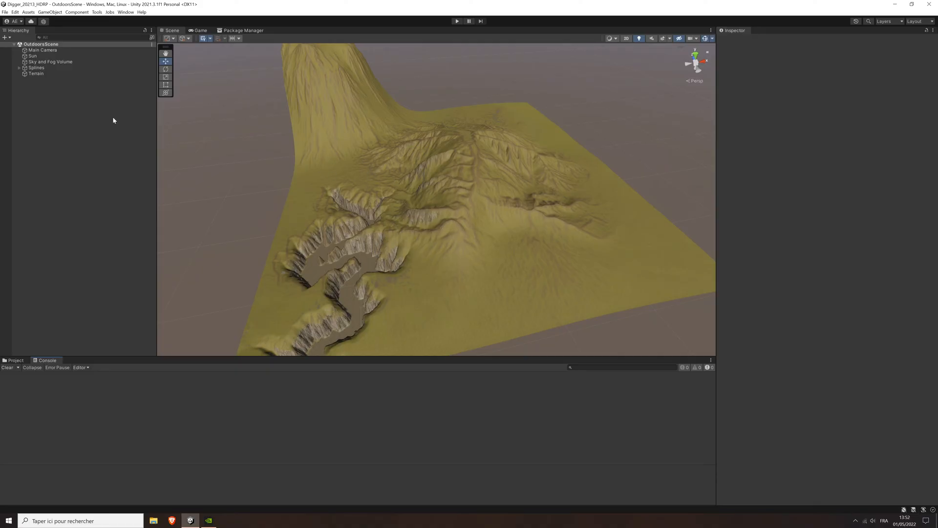
Set up the scene's terrain for Digger with the Setup terrains command.
{"action": "left_click", "coordinate": [37, 74]}
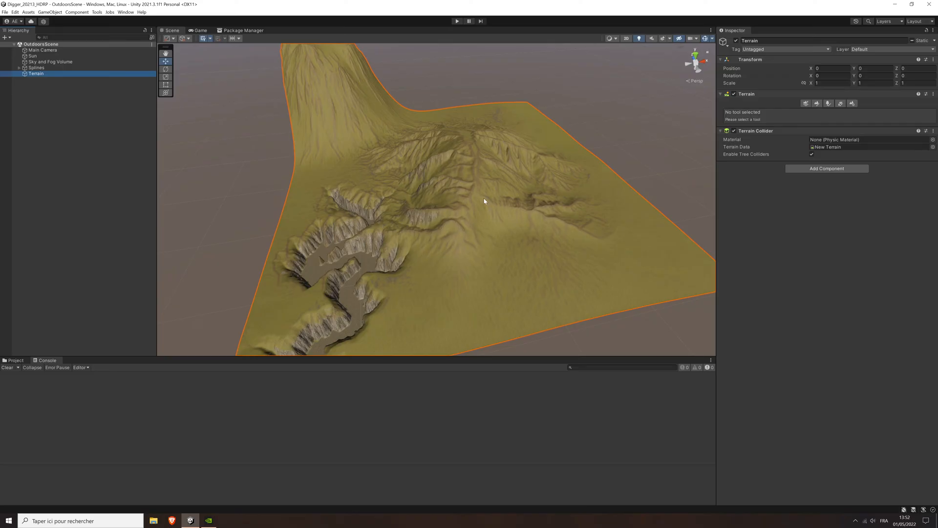
{"action": "left_click", "coordinate": [98, 13]}
{"action": "mouse_move", "coordinate": [99, 20]}
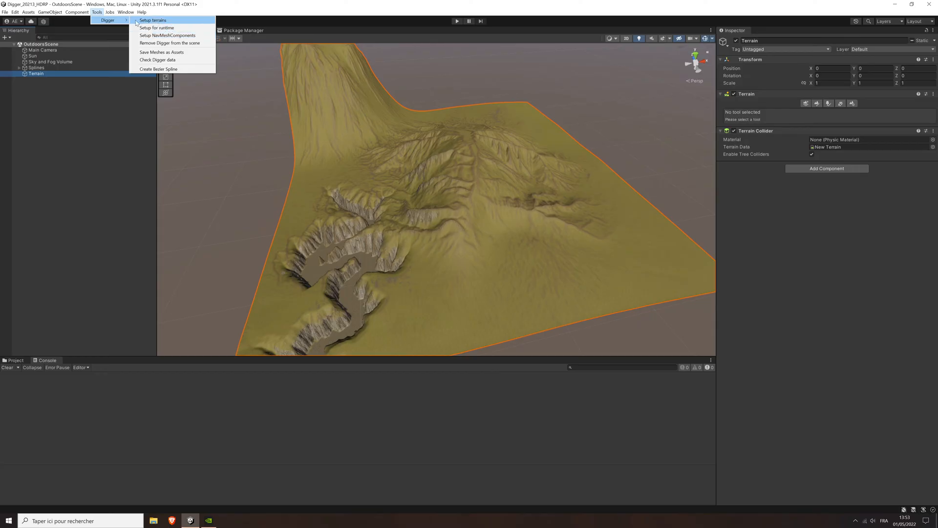
{"action": "left_click", "coordinate": [170, 23]}
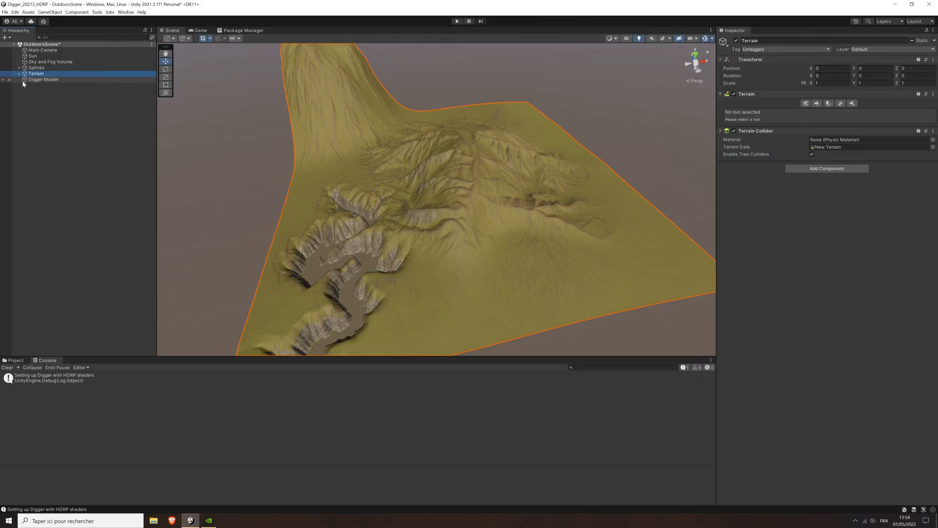
Configure Digger Master for the Dig operation with a Sphere brush.
{"action": "left_click", "coordinate": [44, 80]}
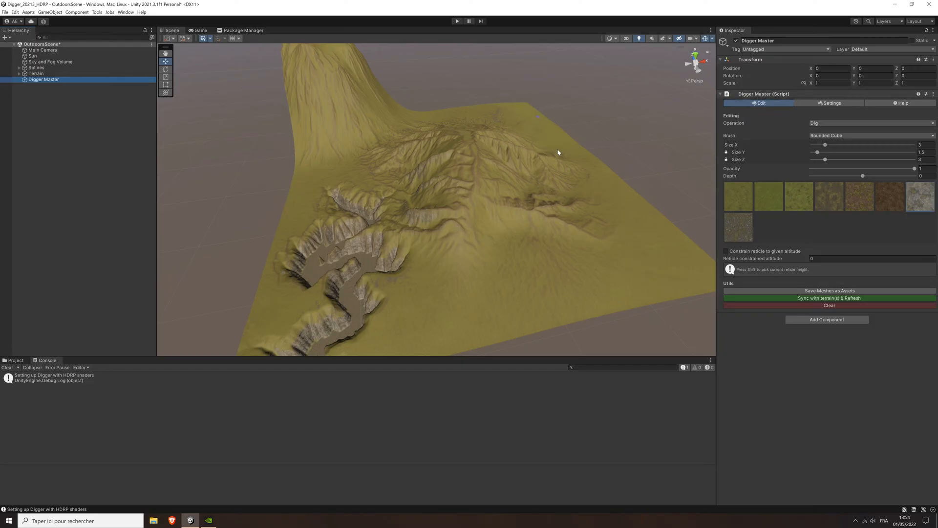
{"action": "mouse_move", "coordinate": [495, 234]}
{"action": "middle_mouse_down"}
{"action": "mouse_move", "coordinate": [486, 228]}
{"action": "mouse_move", "coordinate": [497, 223]}
{"action": "middle_mouse_up"}
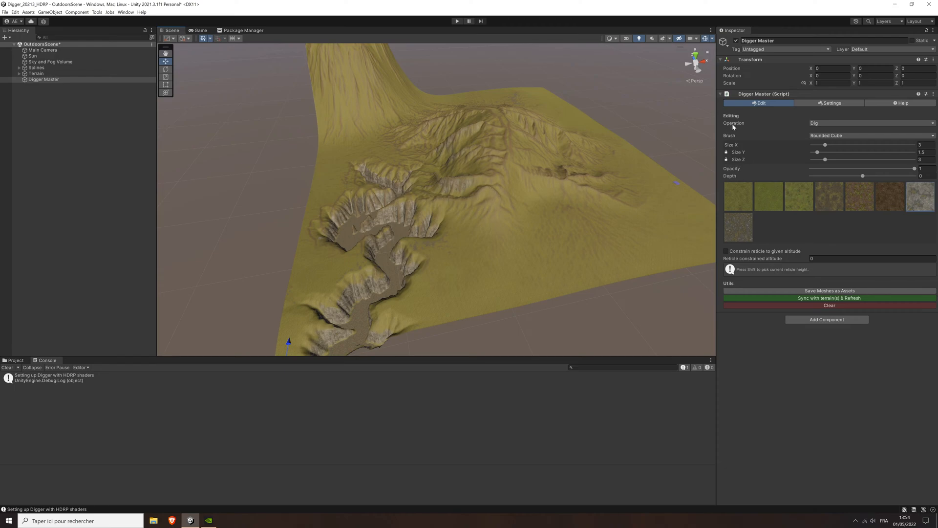
{"action": "left_click", "coordinate": [850, 125]}
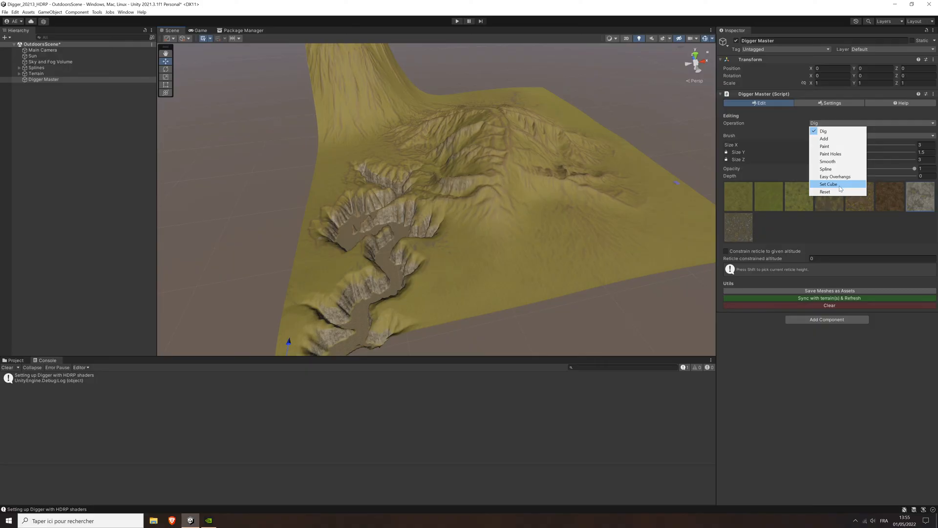
{"action": "left_click", "coordinate": [829, 131]}
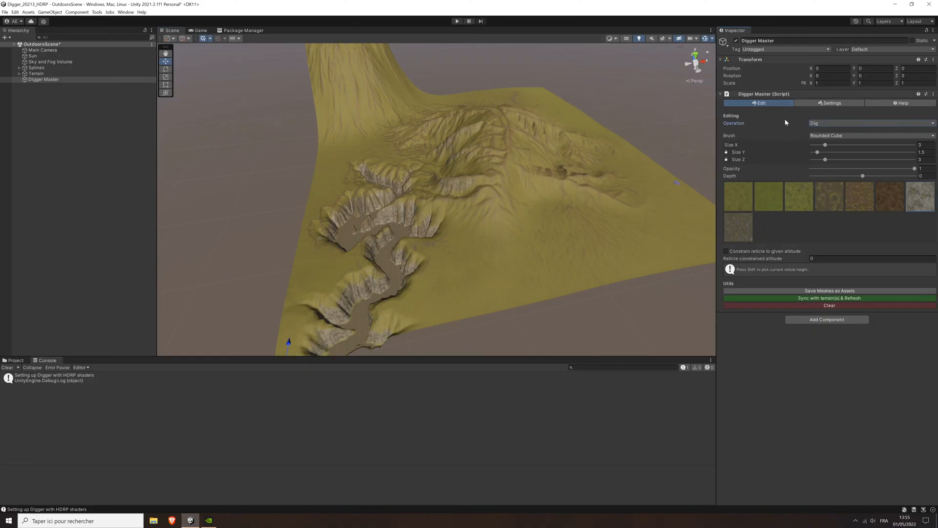
{"action": "left_click", "coordinate": [830, 137]}
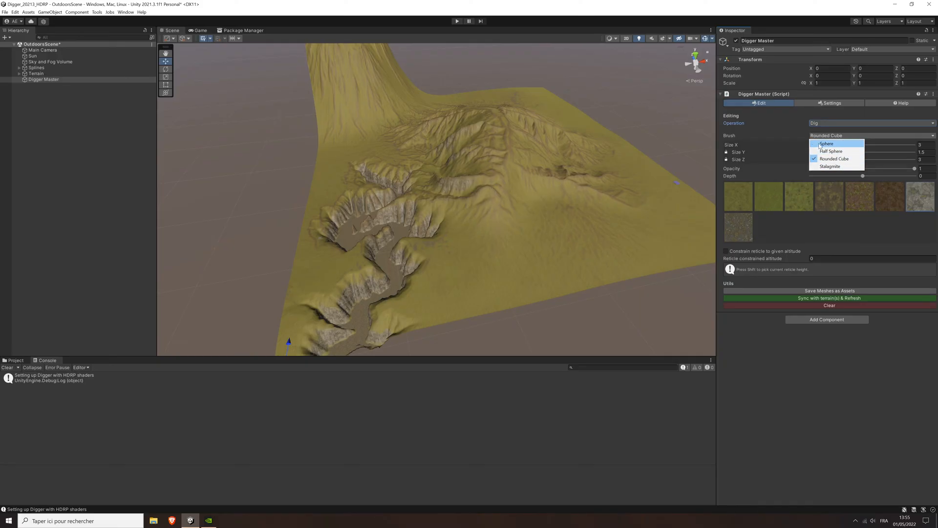
{"action": "left_click", "coordinate": [846, 145]}
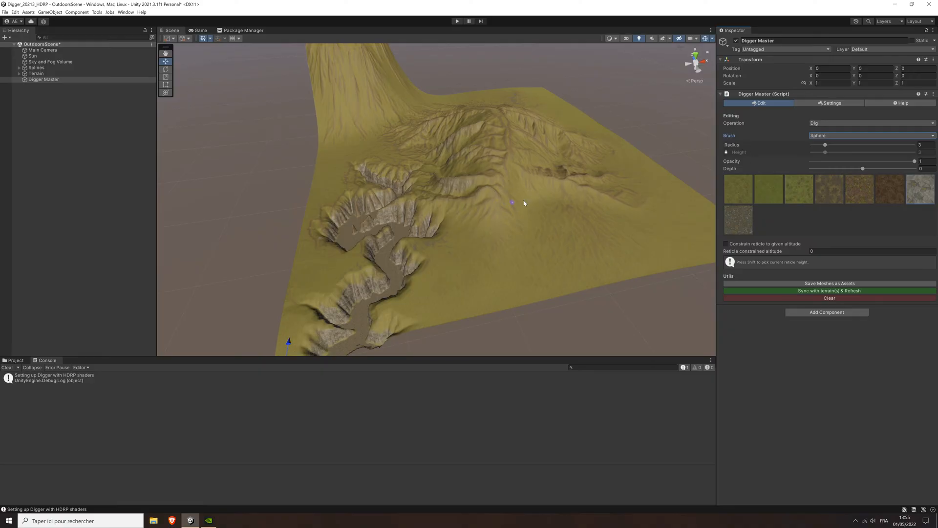
{"action": "scroll", "coordinate": [516, 205], "scroll_direction": "up", "scroll_amount": 5}
{"action": "scroll", "coordinate": [549, 189], "scroll_direction": "up", "scroll_amount": 3}
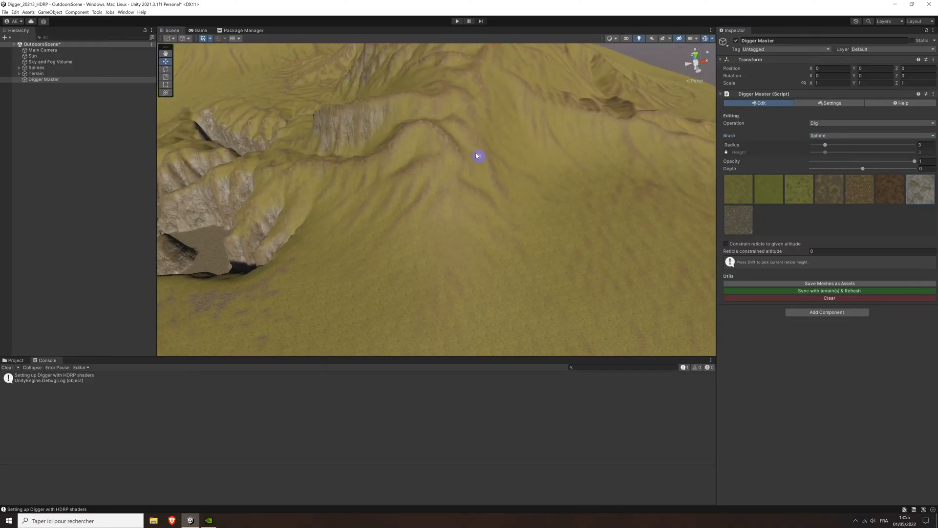
{"action": "scroll", "coordinate": [476, 154], "scroll_direction": "up", "scroll_amount": 3}
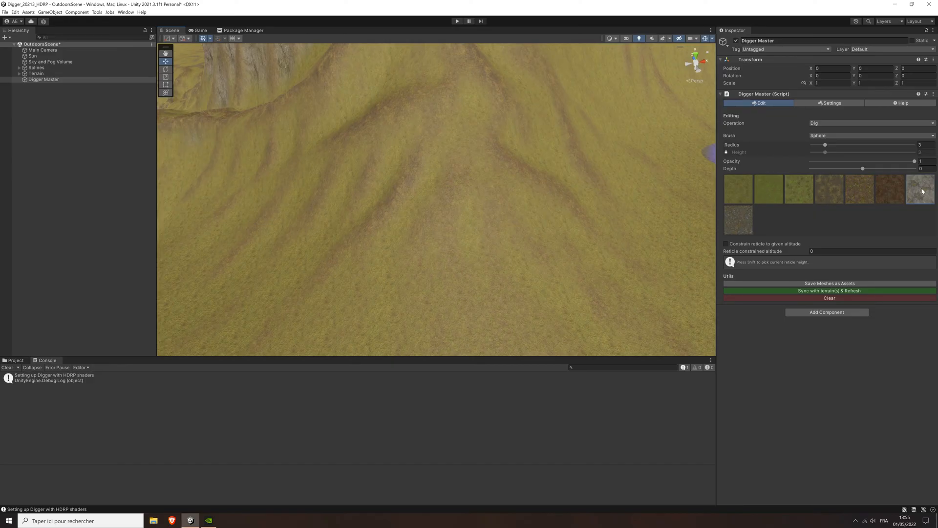
Examine the texture layers in the Terrain's Paint Texture layer palette.
{"action": "left_click", "coordinate": [36, 74]}
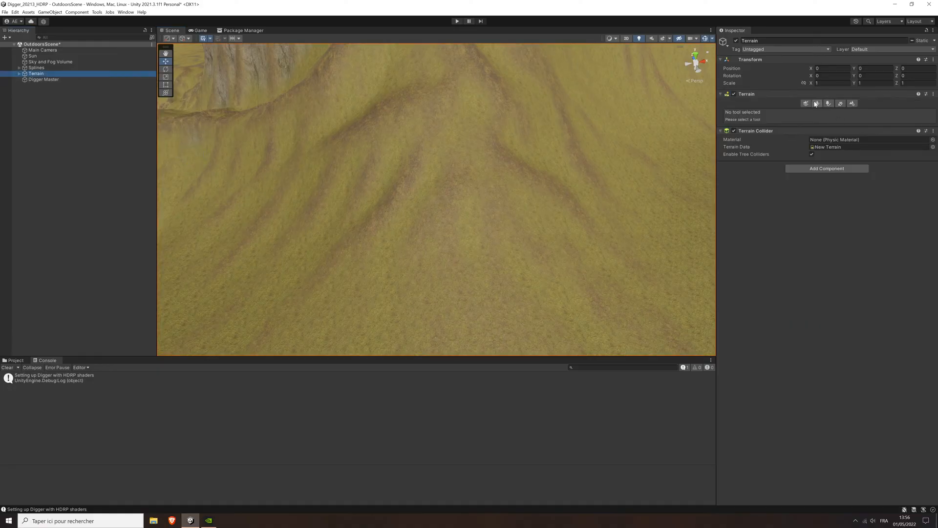
{"action": "left_click", "coordinate": [817, 104]}
{"action": "scroll", "coordinate": [844, 212], "scroll_direction": "down", "scroll_amount": 4}
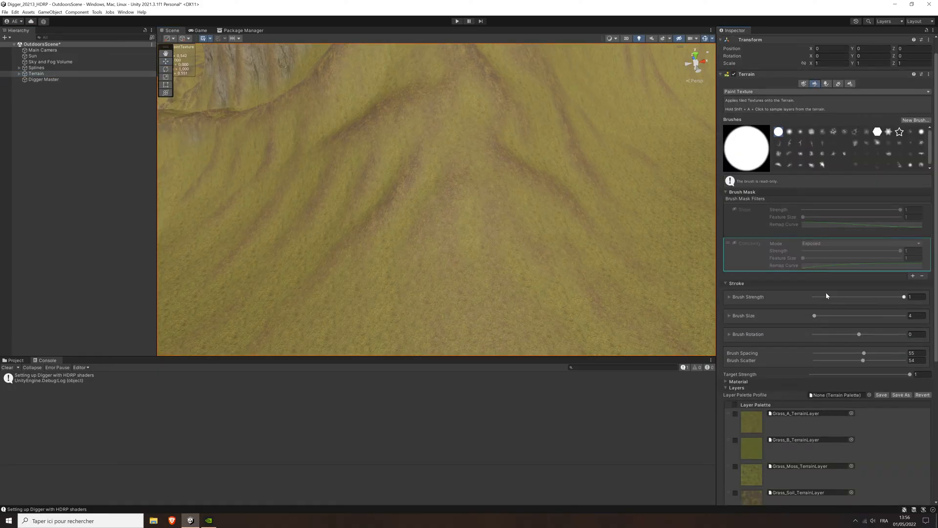
{"action": "scroll", "coordinate": [827, 277], "scroll_direction": "down", "scroll_amount": 5}
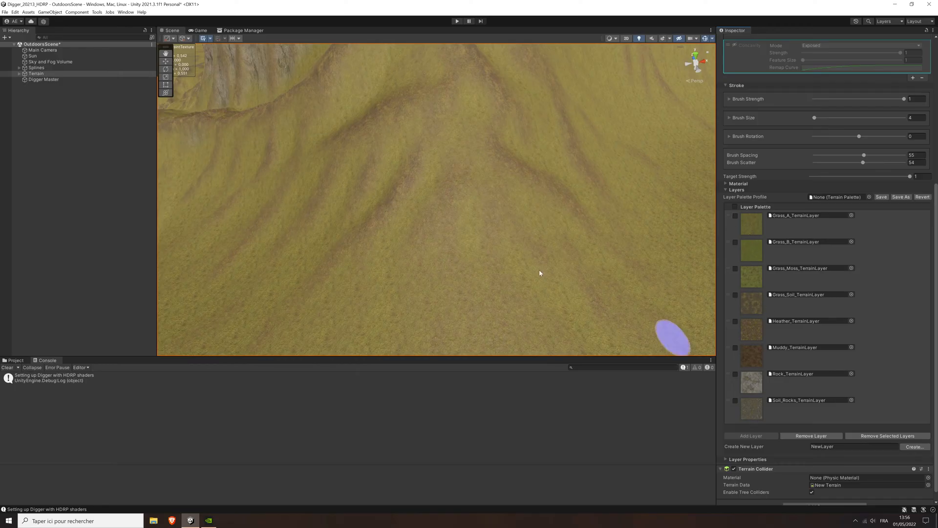
{"action": "scroll", "coordinate": [383, 186], "scroll_direction": "down", "scroll_amount": 5}
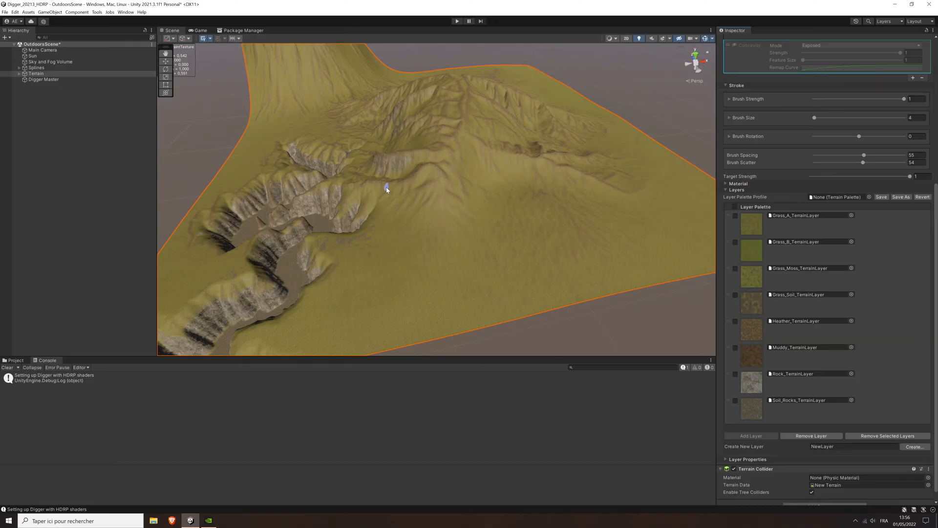
{"action": "scroll", "coordinate": [387, 189], "scroll_direction": "down", "scroll_amount": 3}
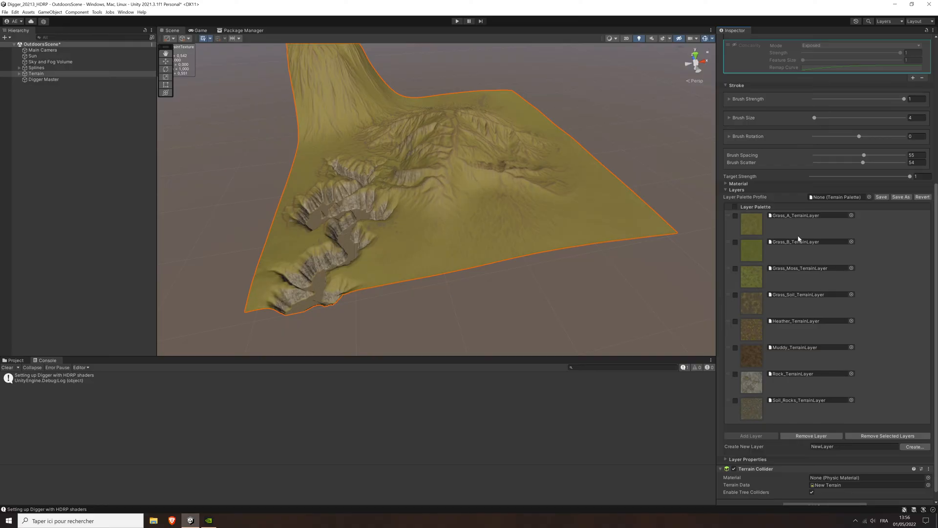
Dig a wide, irregular rocky hollow into the hillside with Digger Master's radius 3 sphere brush at full opacity.
{"action": "left_click", "coordinate": [40, 80]}
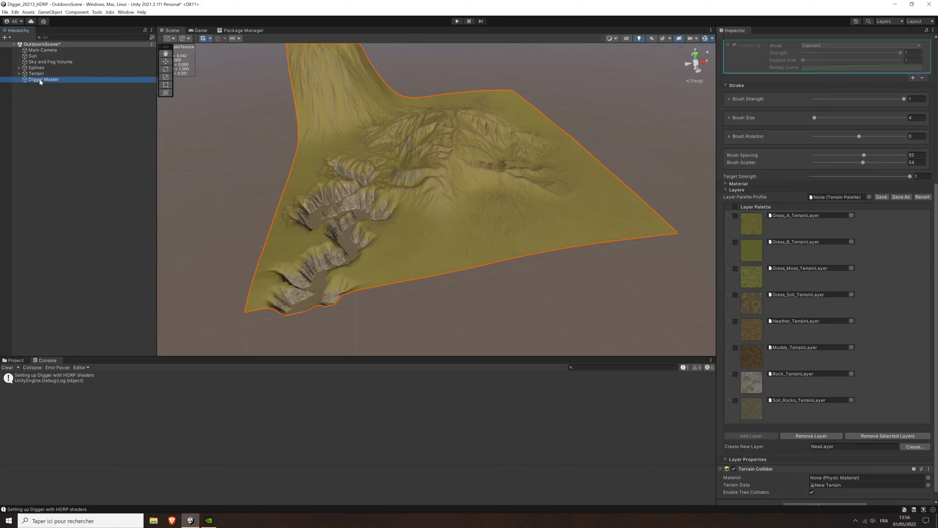
{"action": "middle_click_drag", "start_coordinate": [410, 188], "coordinate": [491, 210]}
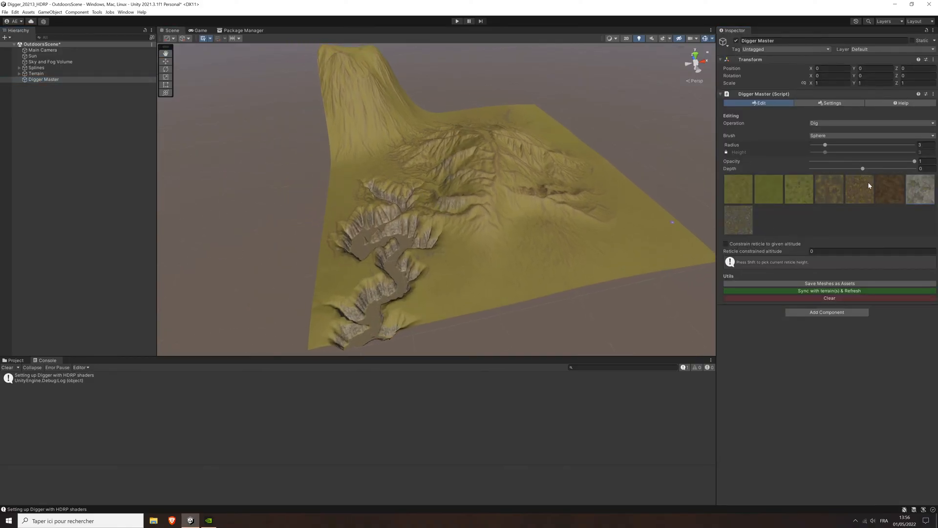
{"action": "scroll", "coordinate": [529, 241], "scroll_direction": "up", "scroll_amount": 8}
{"action": "middle_click_drag", "start_coordinate": [547, 225], "coordinate": [532, 215]}
{"action": "scroll", "coordinate": [531, 214], "scroll_direction": "up", "scroll_amount": 5}
{"action": "right_click_drag", "start_coordinate": [525, 198], "coordinate": [500, 172]}
{"action": "mouse_move", "coordinate": [477, 190]}
{"action": "left_mouse_down"}
{"action": "mouse_move", "coordinate": [547, 182]}
{"action": "mouse_move", "coordinate": [506, 216]}
{"action": "mouse_move", "coordinate": [401, 182]}
{"action": "mouse_move", "coordinate": [449, 176]}
{"action": "mouse_move", "coordinate": [559, 196]}
{"action": "mouse_move", "coordinate": [579, 188]}
{"action": "left_mouse_up"}
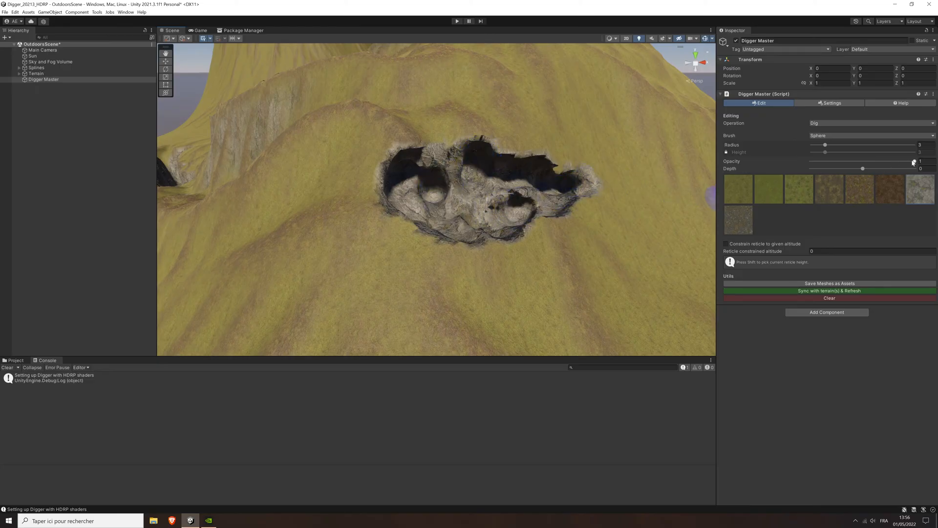
Lower the brush opacity to 0.113 and dig further strokes around the hillside hollow.
{"action": "left_click_drag", "start_coordinate": [915, 162], "coordinate": [823, 162]}
{"action": "mouse_move", "coordinate": [600, 244]}
{"action": "left_mouse_down"}
{"action": "mouse_move", "coordinate": [580, 245]}
{"action": "mouse_move", "coordinate": [615, 226]}
{"action": "mouse_move", "coordinate": [601, 180]}
{"action": "mouse_move", "coordinate": [547, 134]}
{"action": "mouse_move", "coordinate": [498, 117]}
{"action": "mouse_move", "coordinate": [549, 167]}
{"action": "mouse_move", "coordinate": [484, 138]}
{"action": "mouse_move", "coordinate": [506, 151]}
{"action": "left_mouse_up"}
{"action": "right_click_drag", "start_coordinate": [614, 153], "coordinate": [456, 178]}
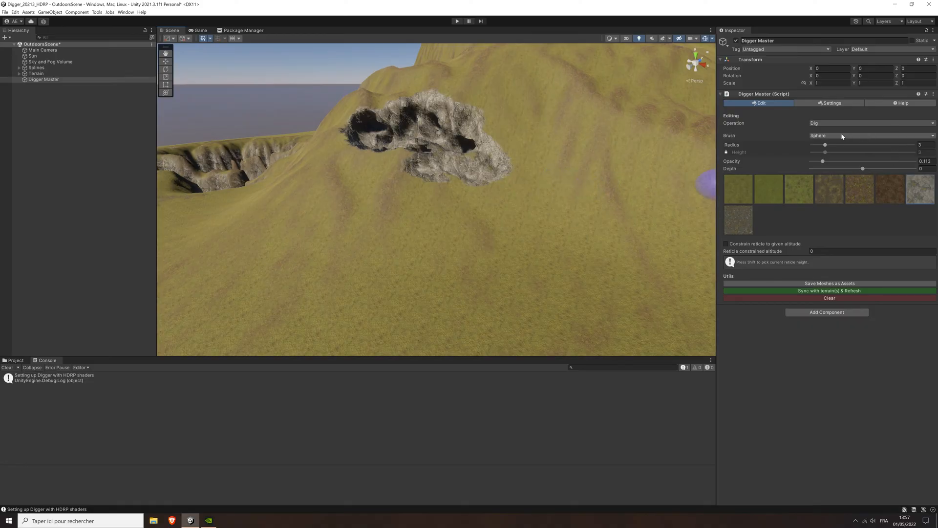
Increase the brush radius to 20 and dig a large cave opening beside the first hollow.
{"action": "left_click_drag", "start_coordinate": [825, 145], "coordinate": [914, 146]}
{"action": "left_click_drag", "start_coordinate": [569, 185], "coordinate": [562, 157]}
{"action": "key", "text": "f"}
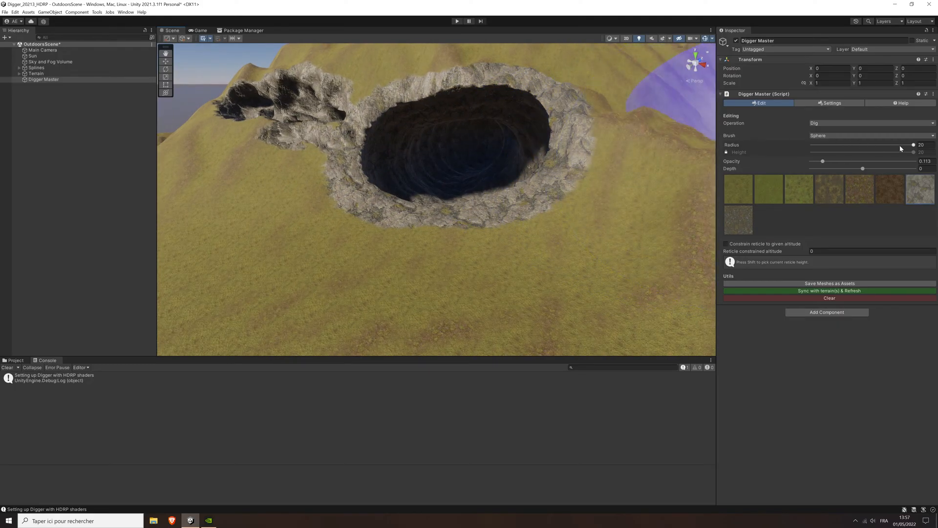
Unlink the brush height and dig an elongated trench across the slope using radius 10.57, height 4.32 and opacity 0.403.
{"action": "left_click", "coordinate": [727, 153]}
{"action": "left_click_drag", "start_coordinate": [915, 154], "coordinate": [834, 155]}
{"action": "left_click_drag", "start_coordinate": [913, 146], "coordinate": [864, 145]}
{"action": "mouse_move", "coordinate": [619, 168]}
{"action": "middle_mouse_down"}
{"action": "mouse_move", "coordinate": [485, 225]}
{"action": "mouse_move", "coordinate": [607, 182]}
{"action": "middle_mouse_up"}
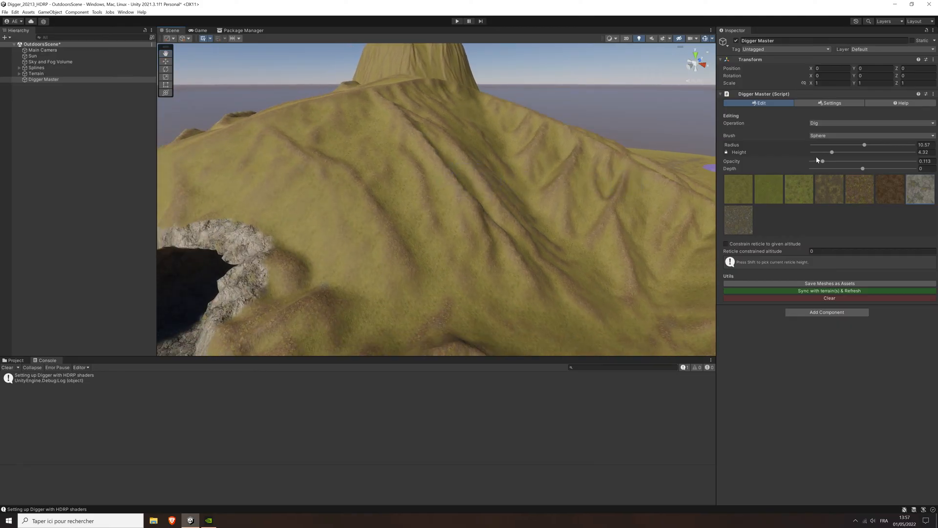
{"action": "left_click", "coordinate": [853, 162]}
{"action": "left_click", "coordinate": [364, 225]}
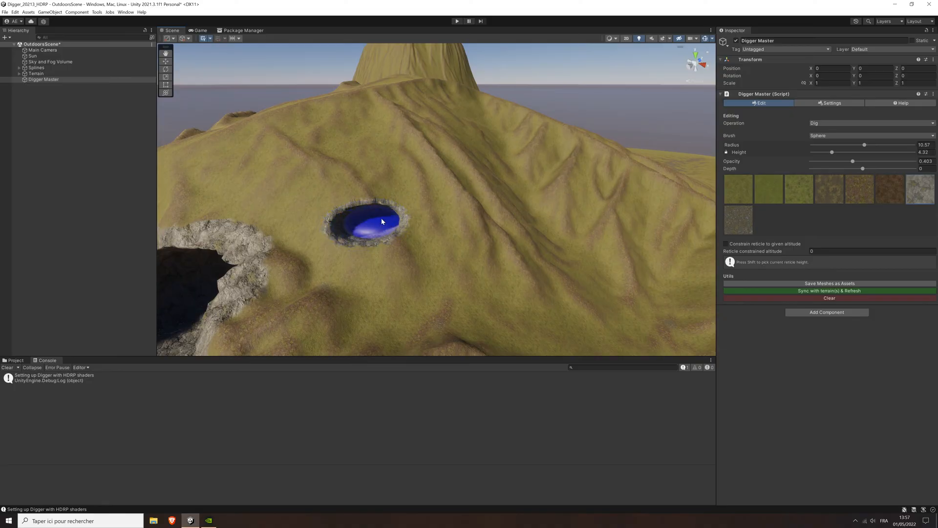
{"action": "mouse_move", "coordinate": [423, 214]}
{"action": "left_mouse_down"}
{"action": "mouse_move", "coordinate": [456, 197]}
{"action": "mouse_move", "coordinate": [345, 199]}
{"action": "mouse_move", "coordinate": [356, 208]}
{"action": "mouse_move", "coordinate": [335, 215]}
{"action": "mouse_move", "coordinate": [450, 212]}
{"action": "left_mouse_up"}
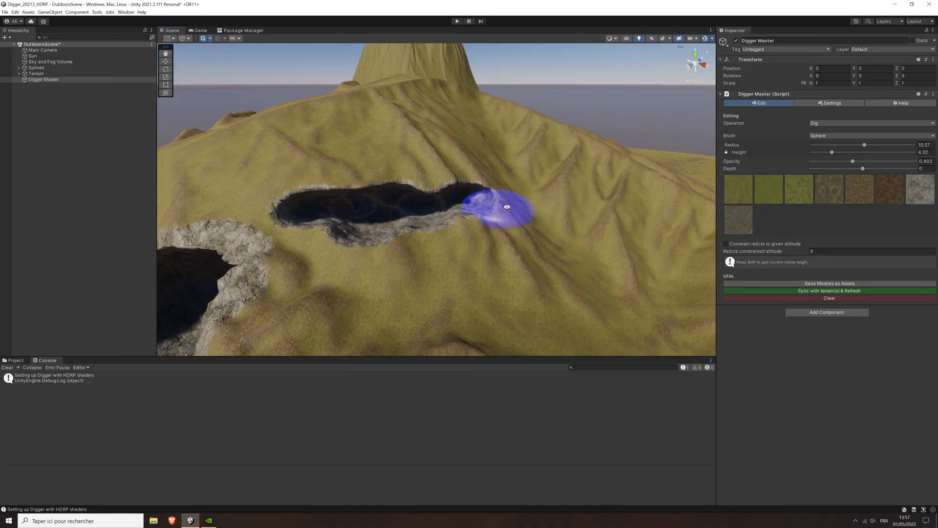
Dig two adjoining flattened openings through the ridge farther along the slope.
{"action": "right_click_drag", "start_coordinate": [503, 207], "coordinate": [507, 225]}
{"action": "mouse_move", "coordinate": [506, 225]}
{"action": "middle_mouse_down"}
{"action": "mouse_move", "coordinate": [554, 186]}
{"action": "mouse_move", "coordinate": [608, 220]}
{"action": "mouse_move", "coordinate": [544, 192]}
{"action": "mouse_move", "coordinate": [497, 143]}
{"action": "mouse_move", "coordinate": [513, 164]}
{"action": "mouse_move", "coordinate": [421, 171]}
{"action": "middle_mouse_up"}
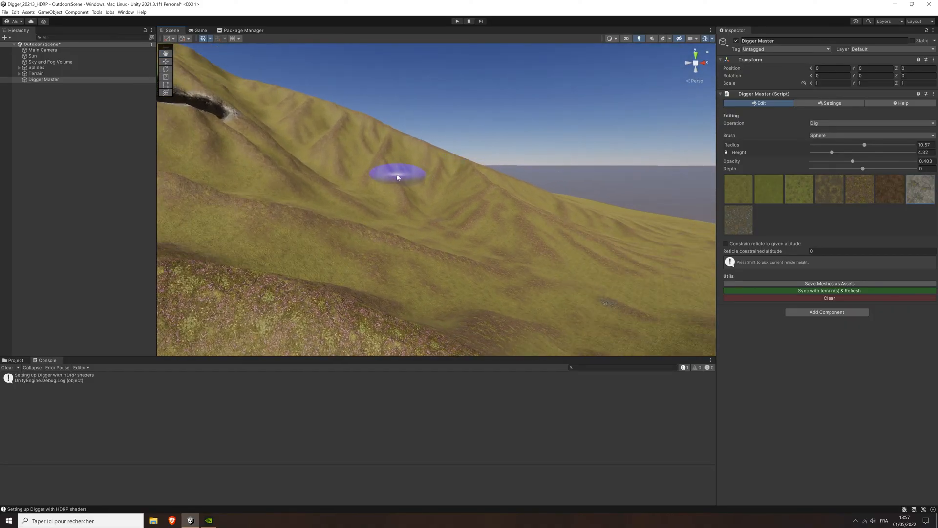
{"action": "left_click", "coordinate": [398, 173]}
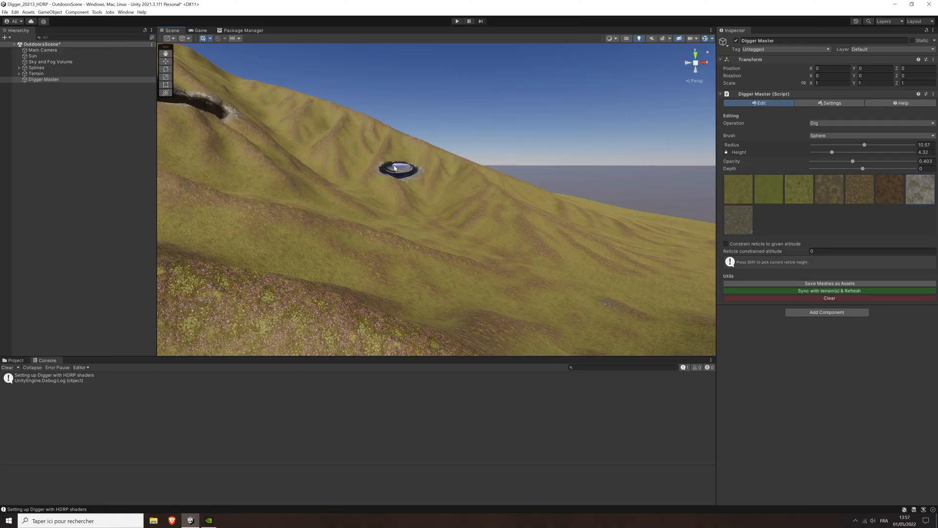
{"action": "left_click", "coordinate": [433, 172]}
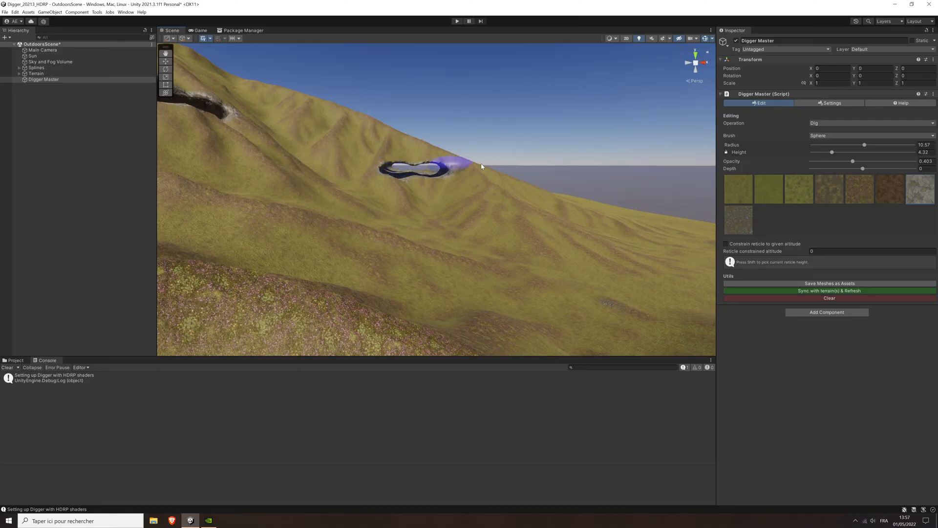
Inspect the dug ridge openings and trench from outside and inside.
{"action": "mouse_move", "coordinate": [481, 157]}
{"action": "middle_mouse_down"}
{"action": "mouse_move", "coordinate": [485, 164]}
{"action": "mouse_move", "coordinate": [491, 150]}
{"action": "middle_mouse_up"}
{"action": "right_click_drag", "start_coordinate": [489, 150], "coordinate": [534, 140]}
{"action": "middle_click_drag", "start_coordinate": [616, 132], "coordinate": [453, 171]}
{"action": "right_click_drag", "start_coordinate": [391, 169], "coordinate": [488, 189]}
{"action": "middle_click_drag", "start_coordinate": [415, 183], "coordinate": [546, 165]}
{"action": "scroll", "coordinate": [542, 163], "scroll_direction": "up", "scroll_amount": 5}
{"action": "scroll", "coordinate": [529, 160], "scroll_direction": "up", "scroll_amount": 6}
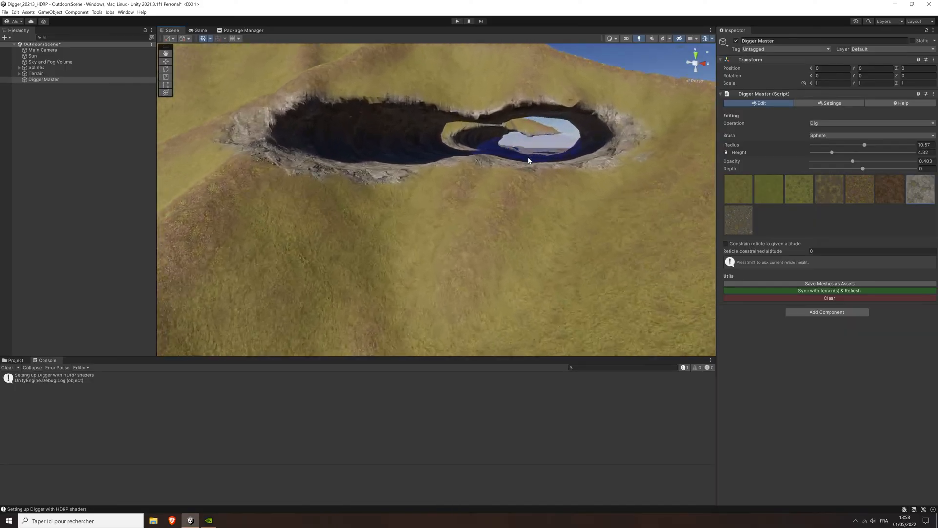
{"action": "scroll", "coordinate": [545, 130], "scroll_direction": "up", "scroll_amount": 8}
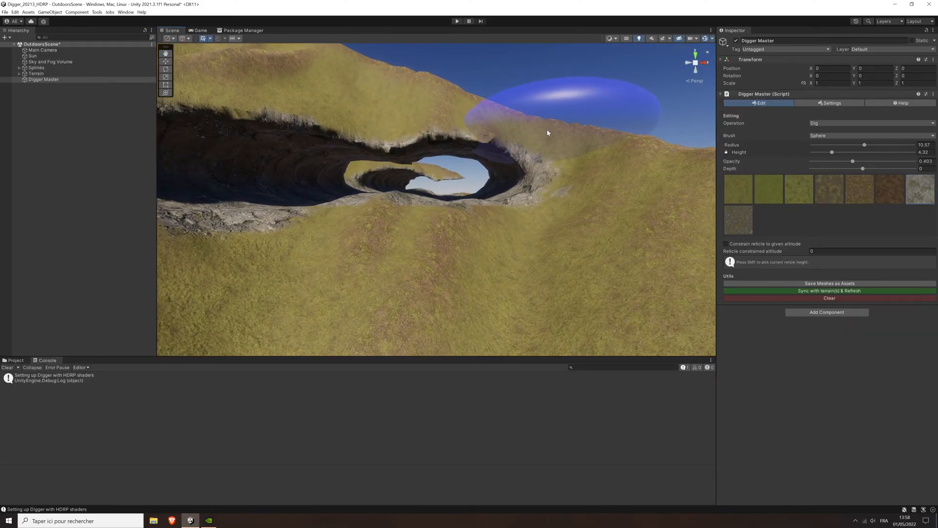
{"action": "scroll", "coordinate": [547, 129], "scroll_direction": "up", "scroll_amount": 8}
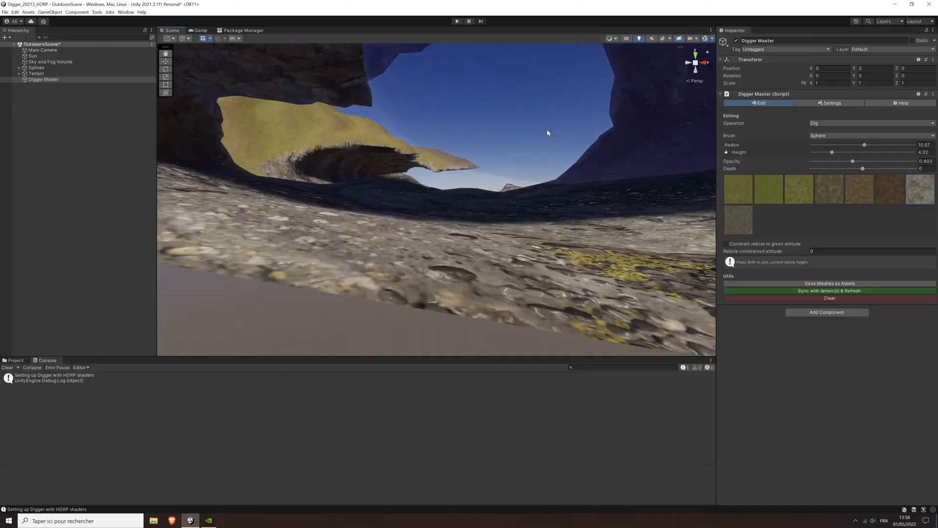
{"action": "scroll", "coordinate": [405, 208], "scroll_direction": "down", "scroll_amount": 15}
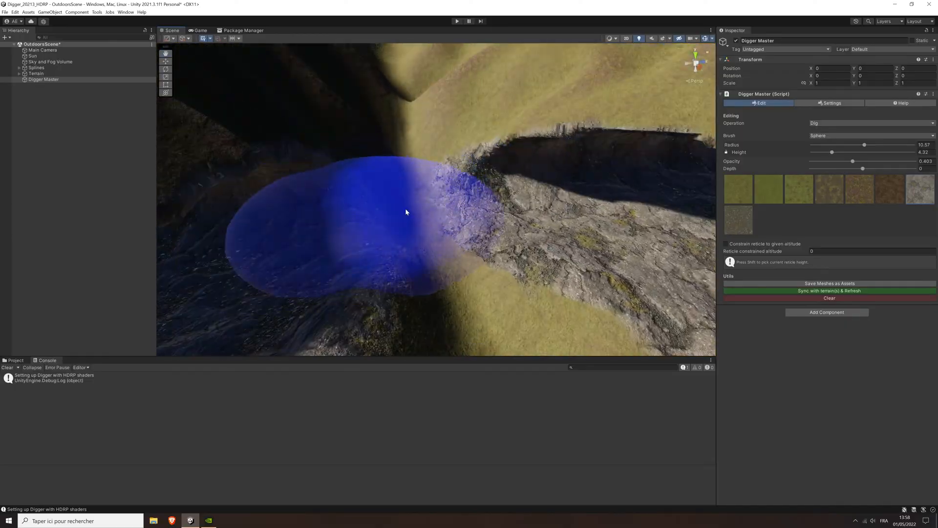
{"action": "right_click_drag", "start_coordinate": [381, 213], "coordinate": [564, 216]}
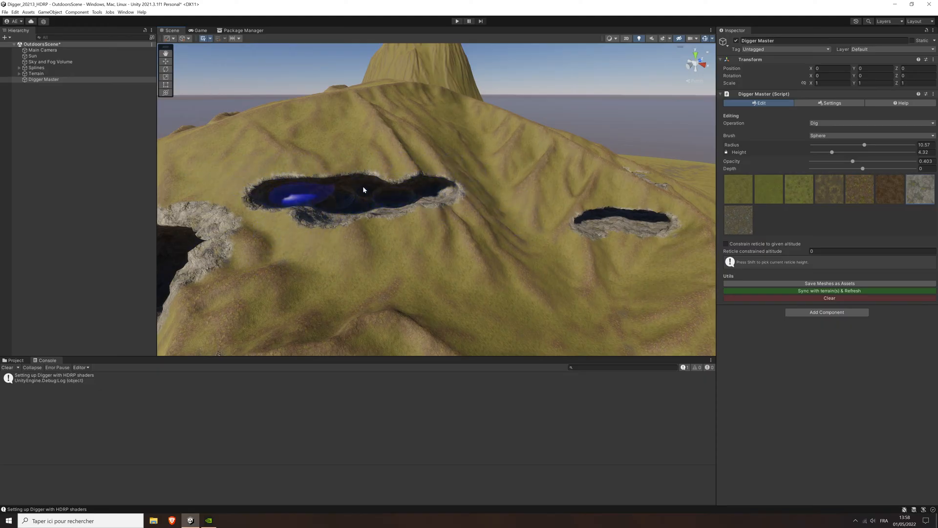
Inspect the Digger System component on the Digger object under Terrain.
{"action": "scroll", "coordinate": [484, 224], "scroll_direction": "down", "scroll_amount": 3}
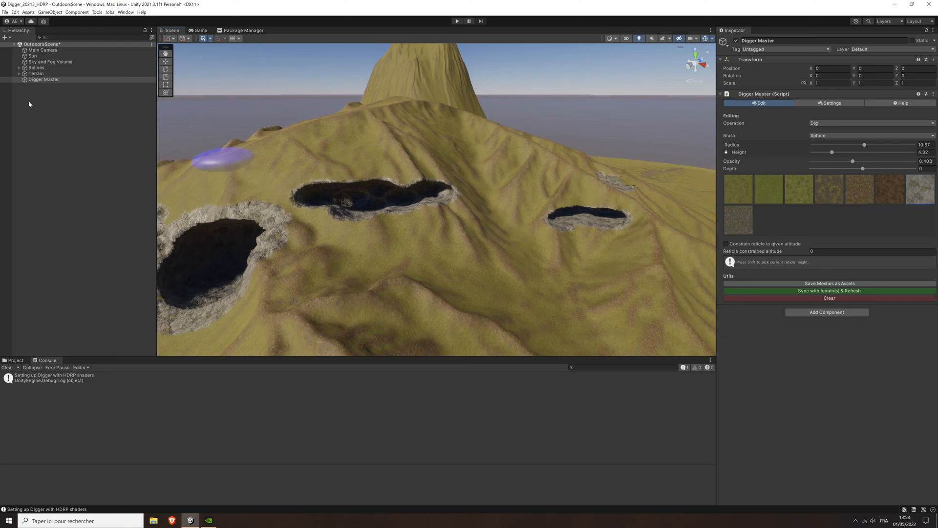
{"action": "left_click", "coordinate": [38, 79]}
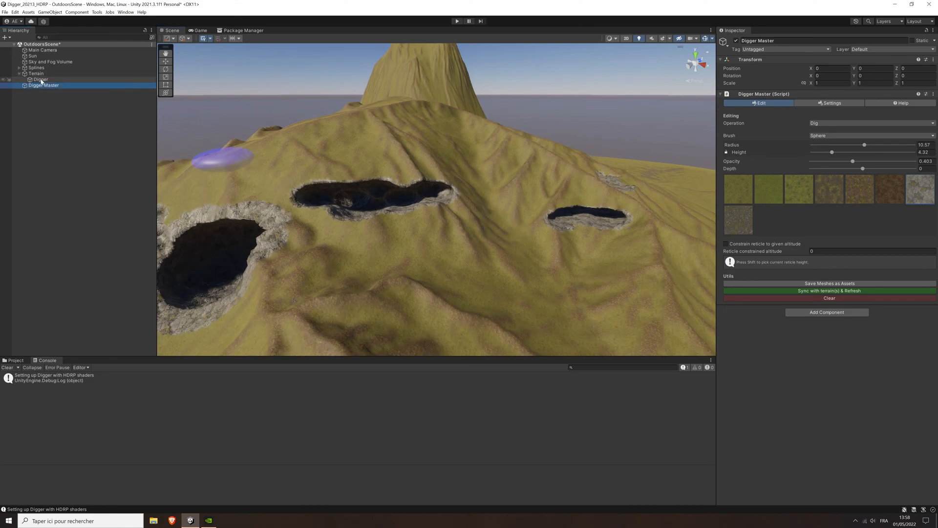
{"action": "left_click", "coordinate": [41, 79]}
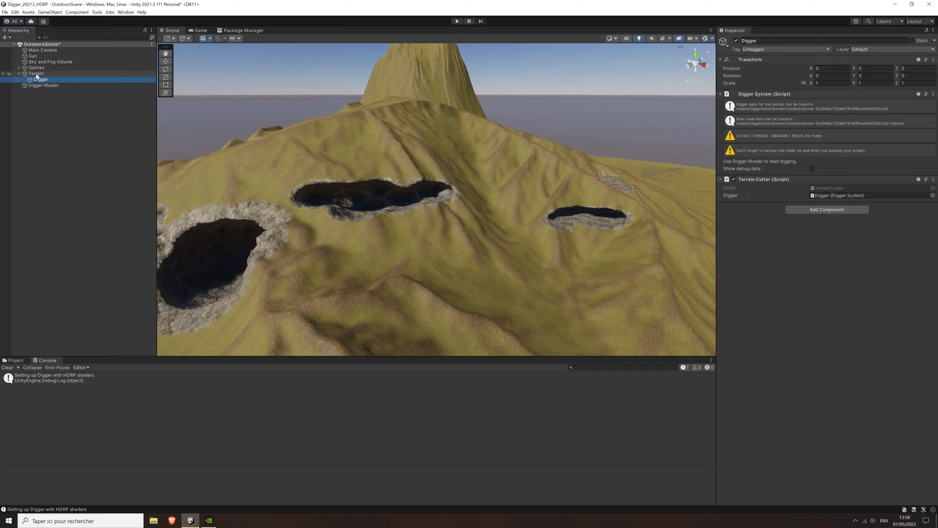
Toggle the Digger object off and on to compare the terrain with and without its dug cave meshes, leaving it enabled.
{"action": "left_click", "coordinate": [737, 42]}
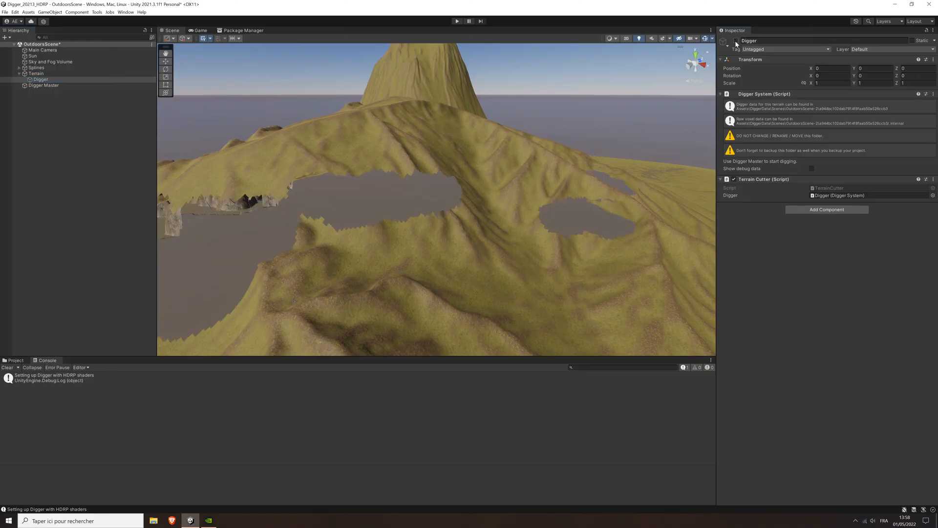
{"action": "left_click", "coordinate": [737, 42]}
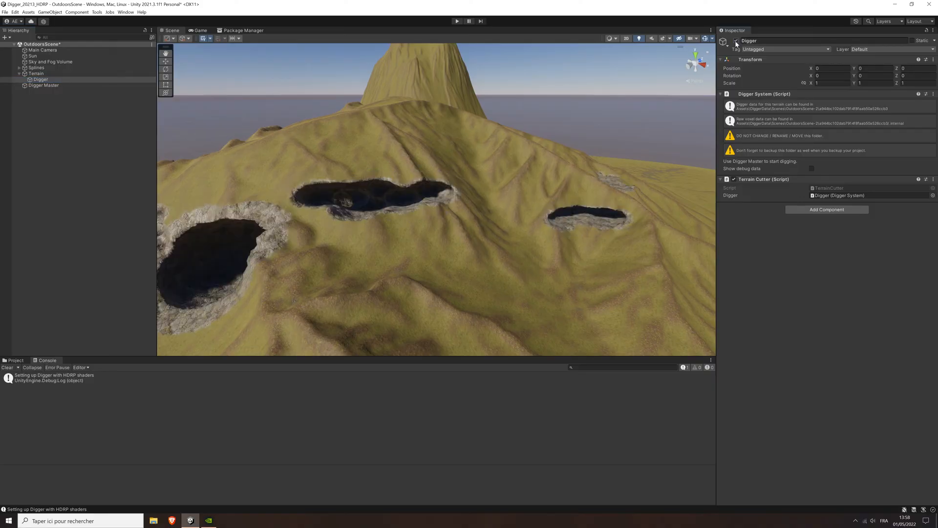
{"action": "left_click", "coordinate": [737, 42]}
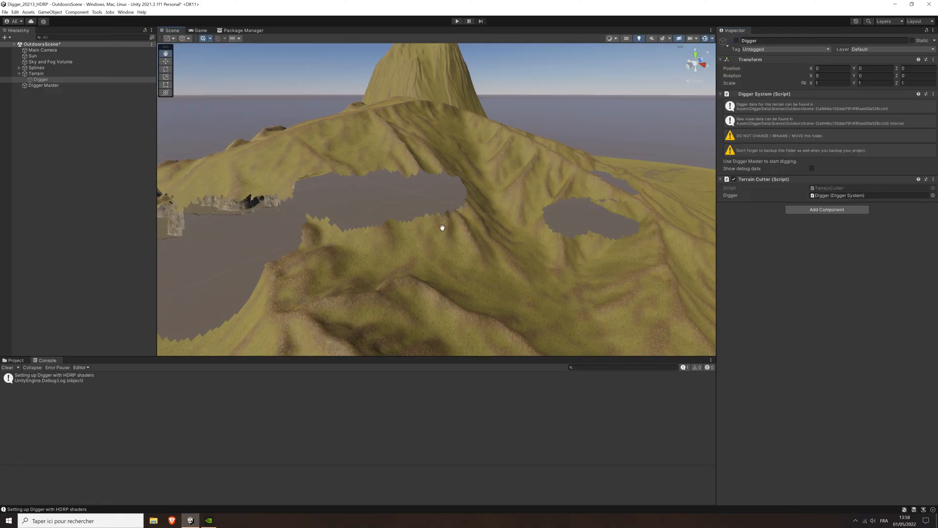
{"action": "scroll", "coordinate": [444, 224], "scroll_direction": "up", "scroll_amount": 10}
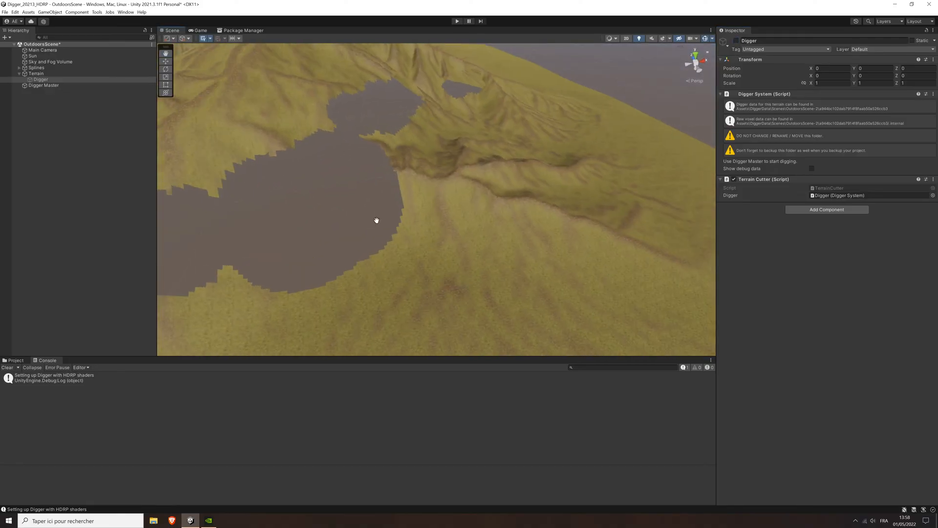
{"action": "middle_click_drag", "start_coordinate": [376, 220], "coordinate": [442, 224]}
{"action": "middle_click_drag", "start_coordinate": [571, 196], "coordinate": [519, 190]}
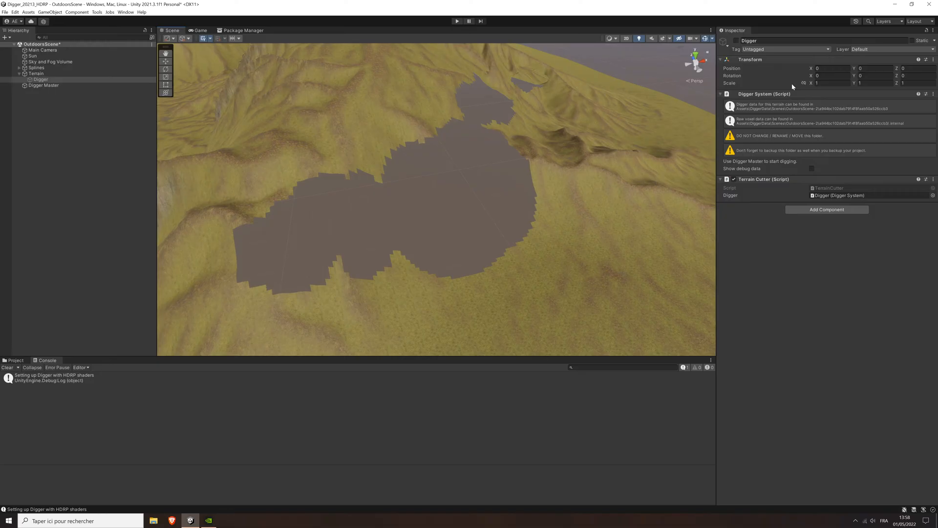
{"action": "left_click", "coordinate": [736, 41]}
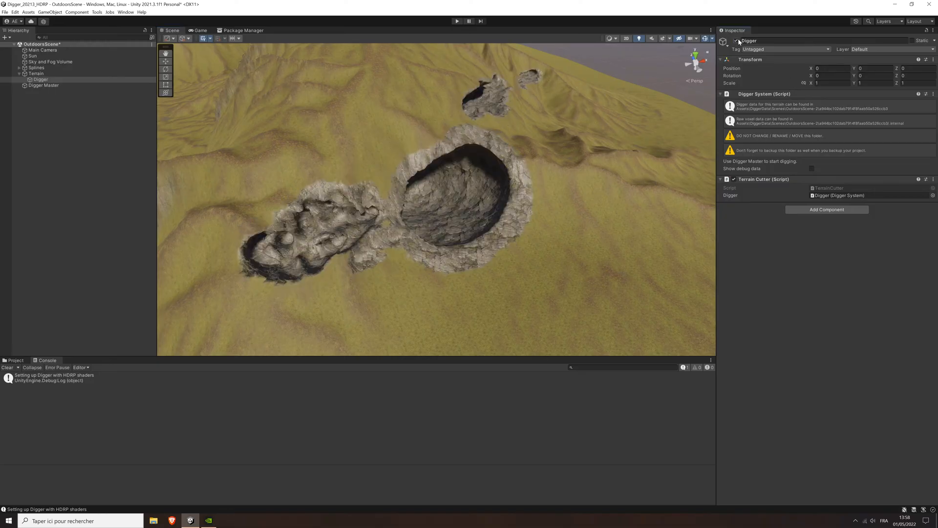
Examine the dug caves and ridge openings from several angles and from farther away.
{"action": "middle_click_drag", "start_coordinate": [496, 184], "coordinate": [481, 209]}
{"action": "left_click_drag", "start_coordinate": [411, 145], "coordinate": [408, 174], "text": "alt"}
{"action": "middle_click_drag", "start_coordinate": [409, 174], "coordinate": [525, 176]}
{"action": "scroll", "coordinate": [523, 167], "scroll_direction": "up", "scroll_amount": 5}
{"action": "left_click_drag", "start_coordinate": [522, 155], "coordinate": [507, 212], "text": "alt"}
{"action": "left_click_drag", "start_coordinate": [386, 216], "coordinate": [464, 203], "text": "alt"}
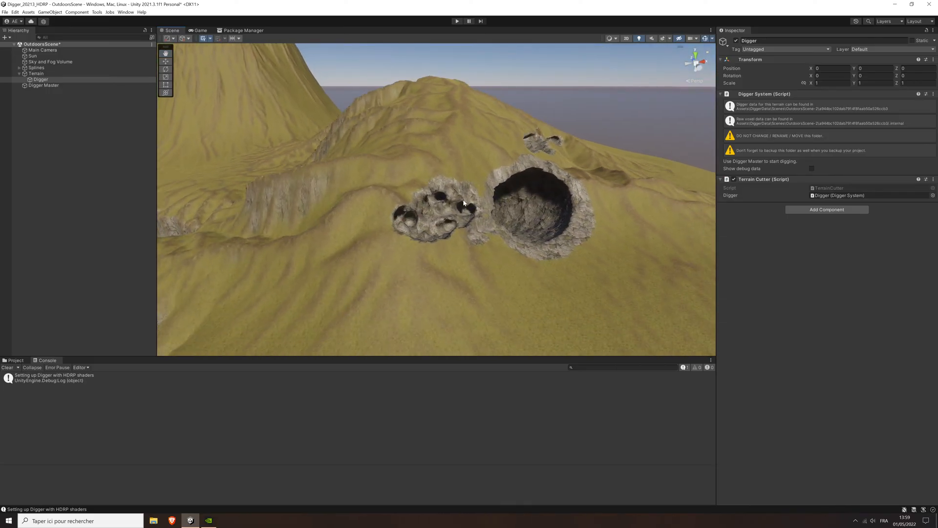
{"action": "scroll", "coordinate": [405, 208], "scroll_direction": "down", "scroll_amount": 4}
{"action": "middle_click_drag", "start_coordinate": [404, 208], "coordinate": [368, 230]}
{"action": "scroll", "coordinate": [369, 230], "scroll_direction": "up", "scroll_amount": 2}
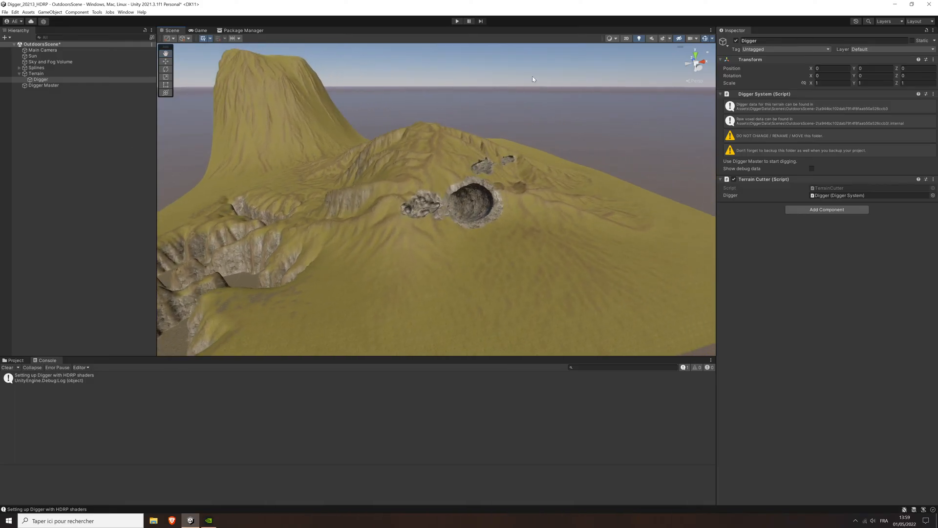
Set Digger Master to the Add operation using a sphere brush with linked height, radius 6.63 and the gravel texture.
{"action": "left_click", "coordinate": [19, 73]}
{"action": "left_click", "coordinate": [43, 80]}
{"action": "left_click", "coordinate": [837, 123]}
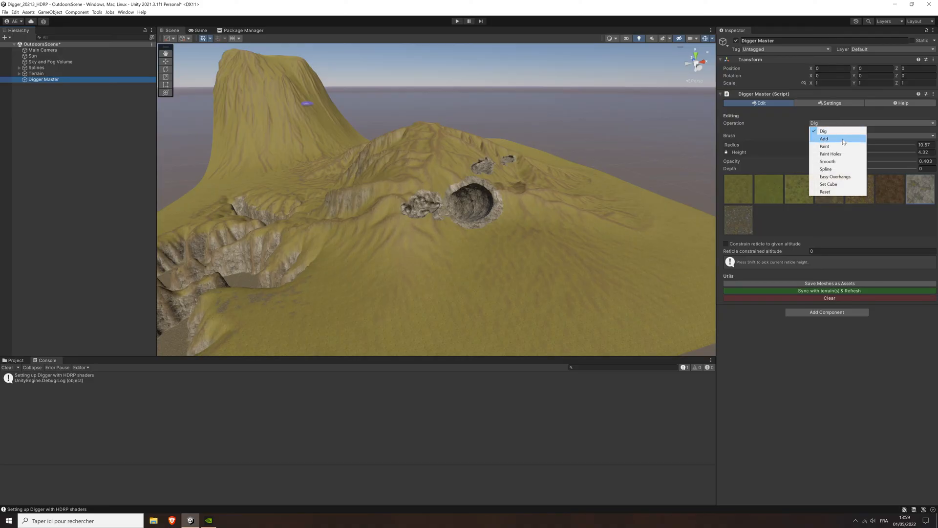
{"action": "left_click", "coordinate": [843, 140]}
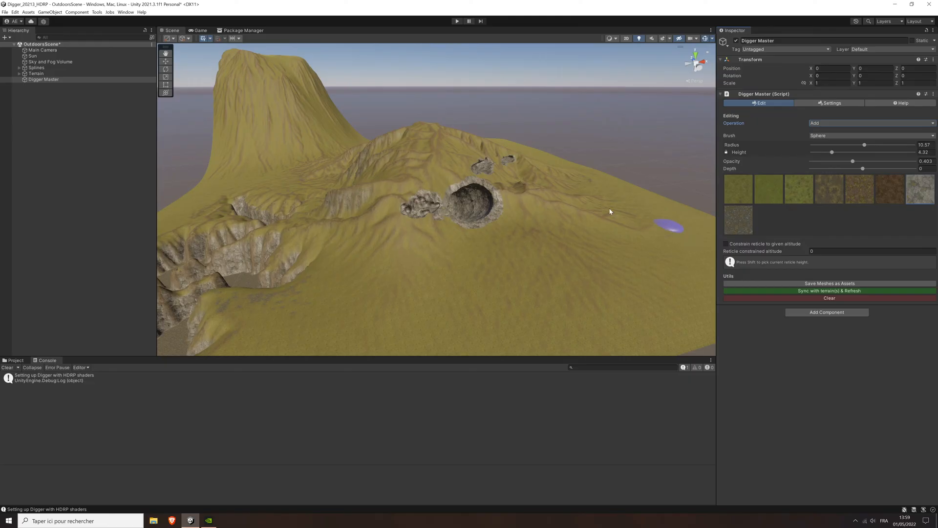
{"action": "left_click", "coordinate": [726, 152]}
{"action": "left_click_drag", "start_coordinate": [866, 149], "coordinate": [845, 146]}
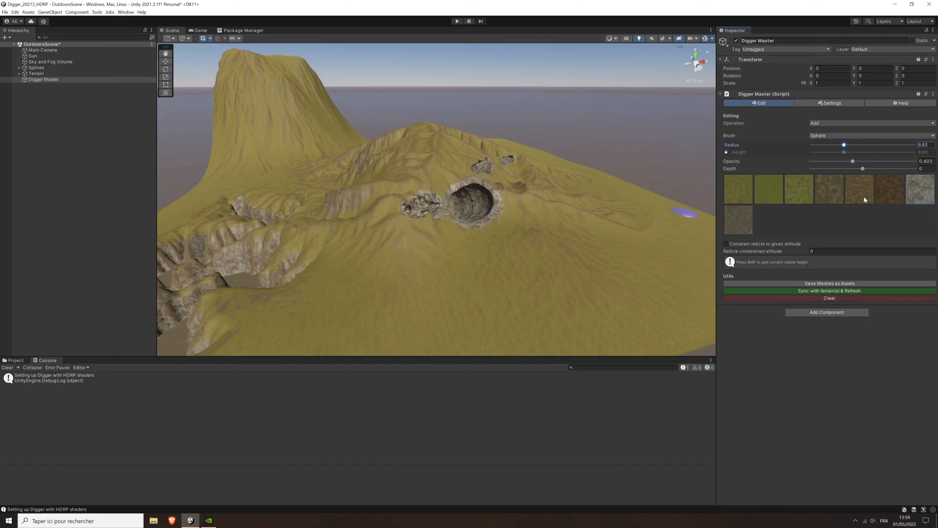
{"action": "left_click", "coordinate": [740, 226]}
Add several overlapping tube-shaped masses projecting from the ridge behind the caves.
{"action": "middle_click_drag", "start_coordinate": [389, 278], "coordinate": [518, 214]}
{"action": "left_click", "coordinate": [499, 148]}
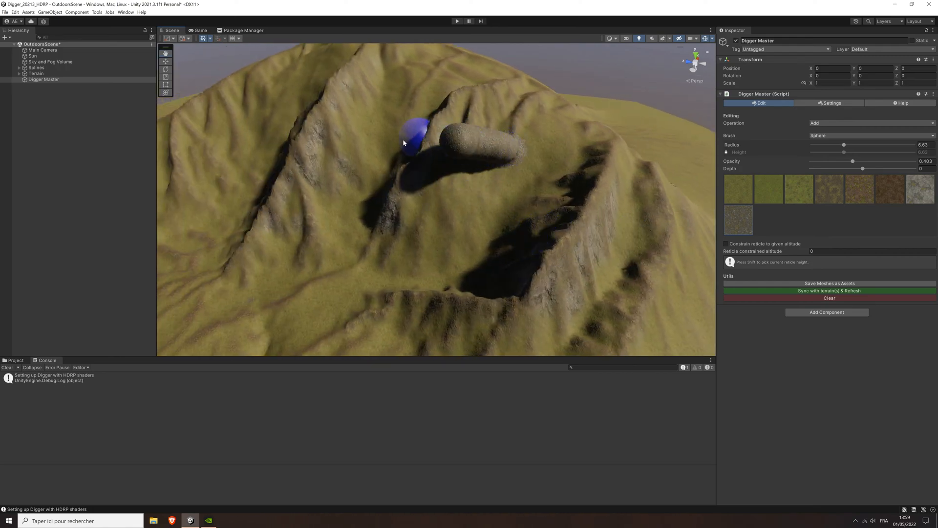
{"action": "scroll", "coordinate": [558, 151], "scroll_direction": "up", "scroll_amount": 3}
{"action": "middle_click_drag", "start_coordinate": [672, 148], "coordinate": [454, 166]}
{"action": "left_click", "coordinate": [390, 189]}
{"action": "left_click", "coordinate": [315, 192]}
{"action": "left_click_drag", "start_coordinate": [342, 190], "coordinate": [244, 171], "text": "alt"}
{"action": "scroll", "coordinate": [364, 183], "scroll_direction": "down", "scroll_amount": 3}
{"action": "middle_click_drag", "start_coordinate": [363, 184], "coordinate": [342, 181]}
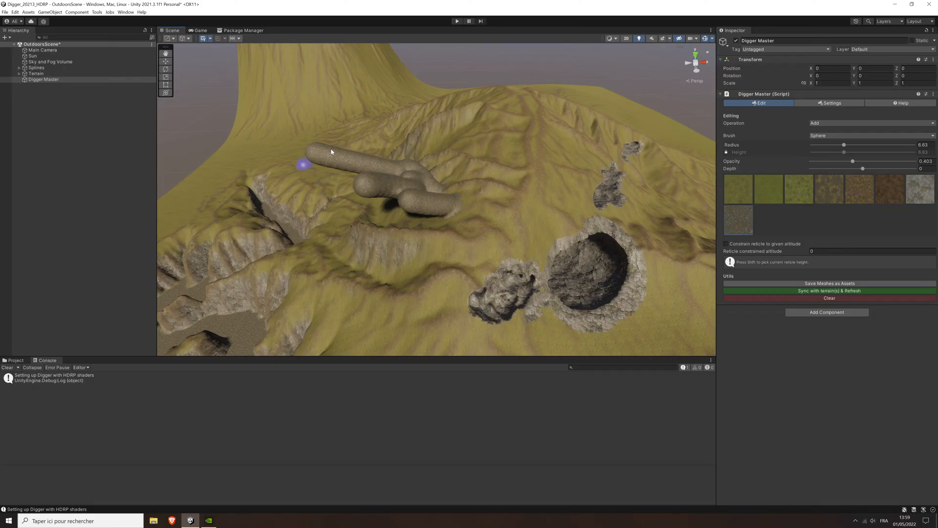
Add a block on the ridge above the caves using the Rounded Cube brush at size 14.8.
{"action": "left_click", "coordinate": [859, 137]}
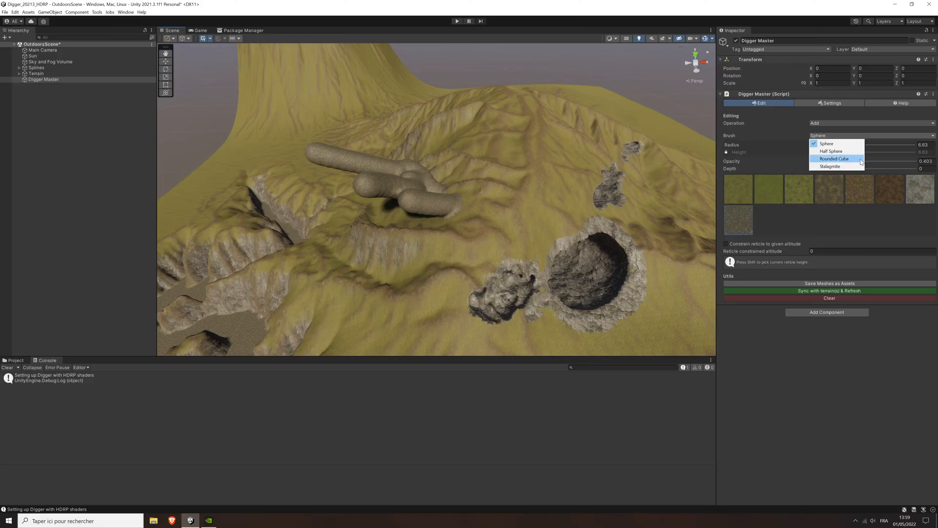
{"action": "left_click", "coordinate": [847, 160]}
{"action": "left_click_drag", "start_coordinate": [873, 145], "coordinate": [889, 147]}
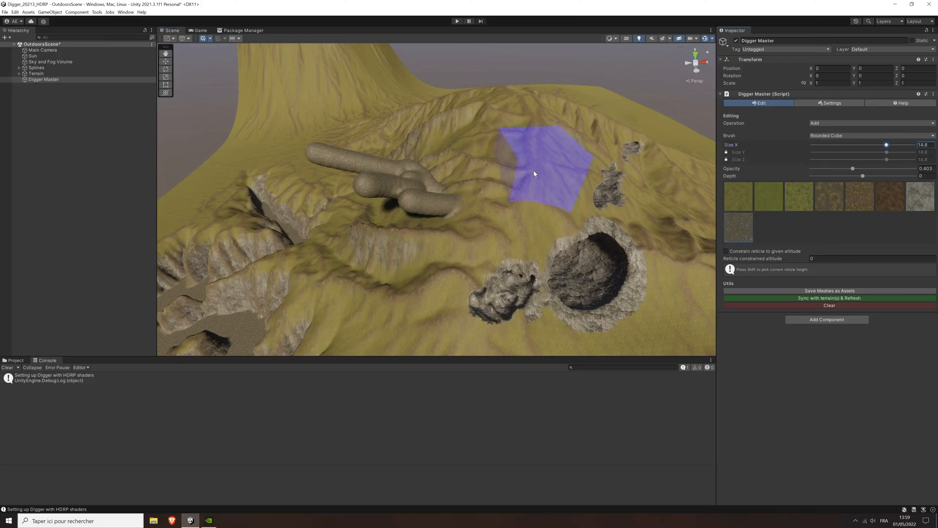
{"action": "left_click", "coordinate": [535, 174]}
{"action": "mouse_move", "coordinate": [633, 168]}
{"action": "middle_mouse_down"}
{"action": "mouse_move", "coordinate": [610, 166]}
{"action": "mouse_move", "coordinate": [577, 181]}
{"action": "mouse_move", "coordinate": [614, 160]}
{"action": "middle_mouse_up"}
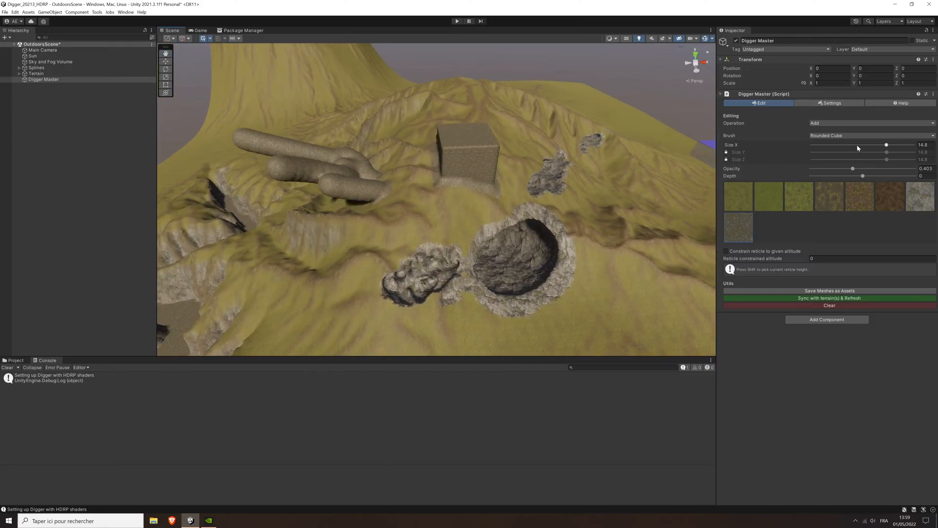
Unlink the brush's Size Y, set it to 2, and add a thin overhanging slab to the upper side of the block.
{"action": "left_click", "coordinate": [726, 152]}
{"action": "left_click", "coordinate": [887, 153]}
{"action": "type", "text": "2"}
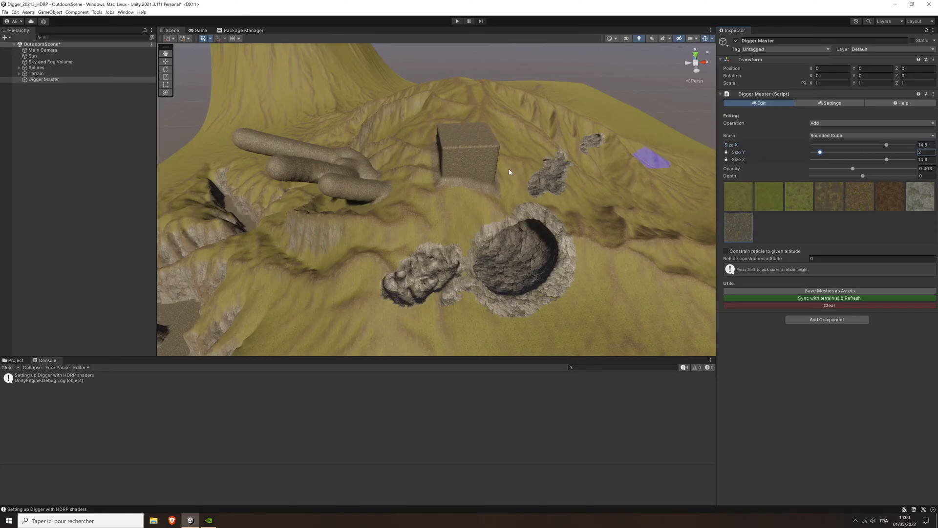
{"action": "left_click", "coordinate": [491, 157]}
{"action": "left_click", "coordinate": [492, 157]}
{"action": "left_click", "coordinate": [491, 157]}
{"action": "mouse_move", "coordinate": [622, 153]}
{"action": "middle_mouse_down"}
{"action": "mouse_move", "coordinate": [563, 152]}
{"action": "mouse_move", "coordinate": [569, 142]}
{"action": "middle_mouse_up"}
{"action": "left_click_drag", "start_coordinate": [479, 156], "coordinate": [601, 163], "text": "alt"}
{"action": "middle_click_drag", "start_coordinate": [601, 163], "coordinate": [621, 145]}
{"action": "left_click_drag", "start_coordinate": [621, 144], "coordinate": [546, 172], "text": "alt"}
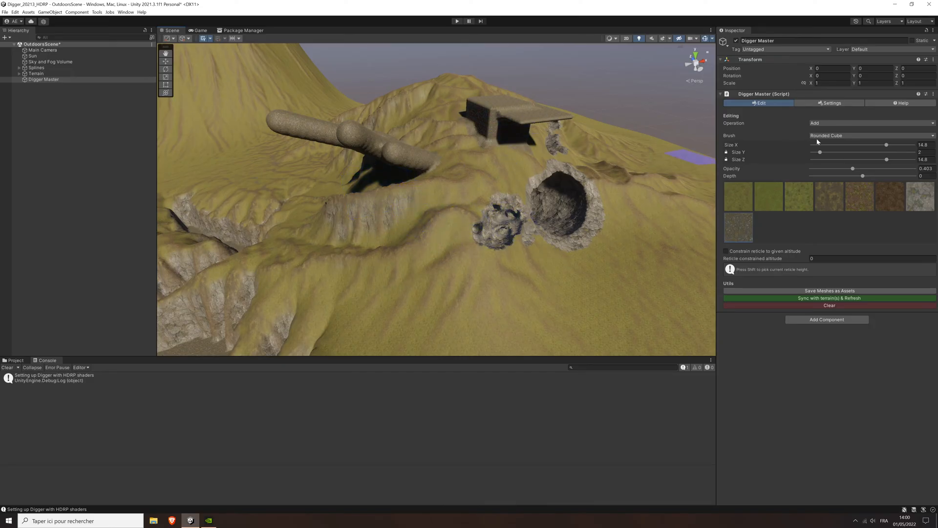
Paint the large cave's lower rim with the second grass texture using a sphere brush with linked height and radius 5.08.
{"action": "left_click", "coordinate": [846, 125]}
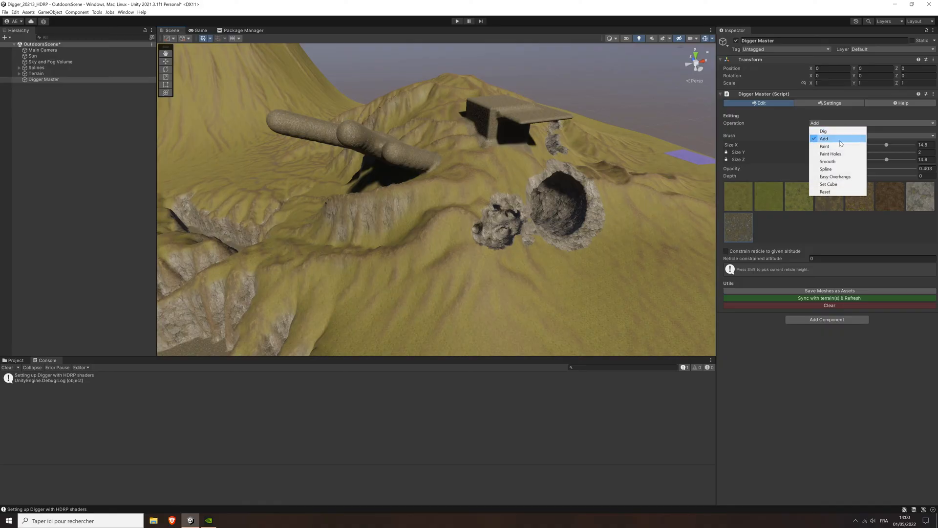
{"action": "left_click", "coordinate": [843, 147]}
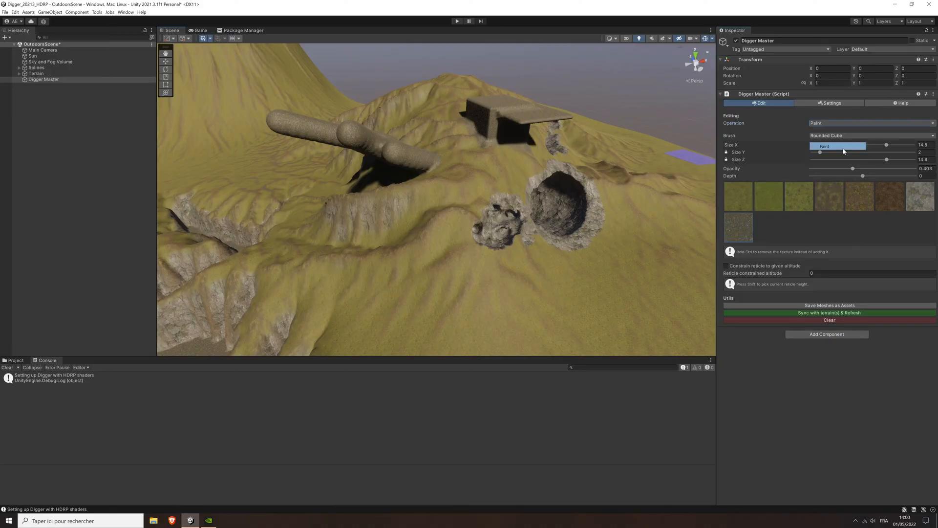
{"action": "left_click", "coordinate": [832, 136]}
{"action": "left_click", "coordinate": [826, 145]}
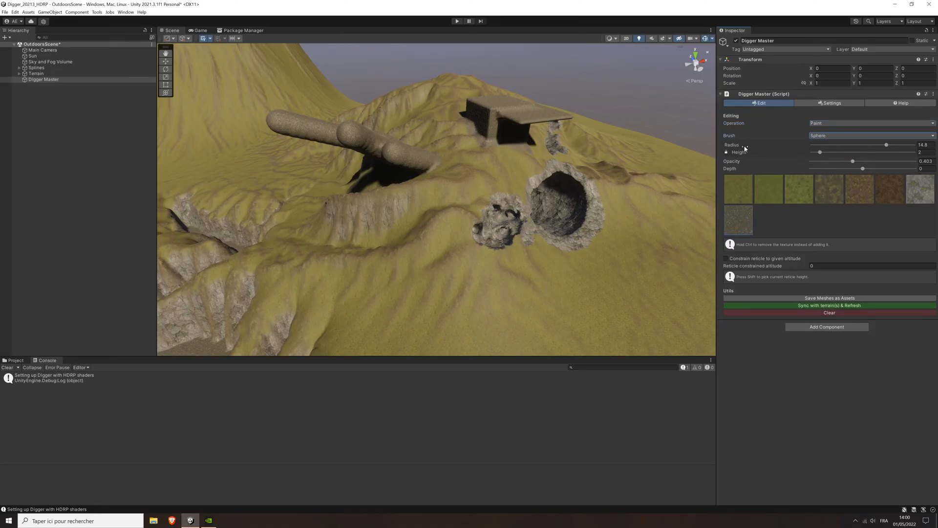
{"action": "left_click", "coordinate": [731, 152]}
{"action": "left_click_drag", "start_coordinate": [883, 146], "coordinate": [836, 148]}
{"action": "left_click", "coordinate": [770, 189]}
{"action": "mouse_move", "coordinate": [557, 245]}
{"action": "left_mouse_down"}
{"action": "mouse_move", "coordinate": [577, 241]}
{"action": "mouse_move", "coordinate": [591, 220]}
{"action": "left_mouse_up"}
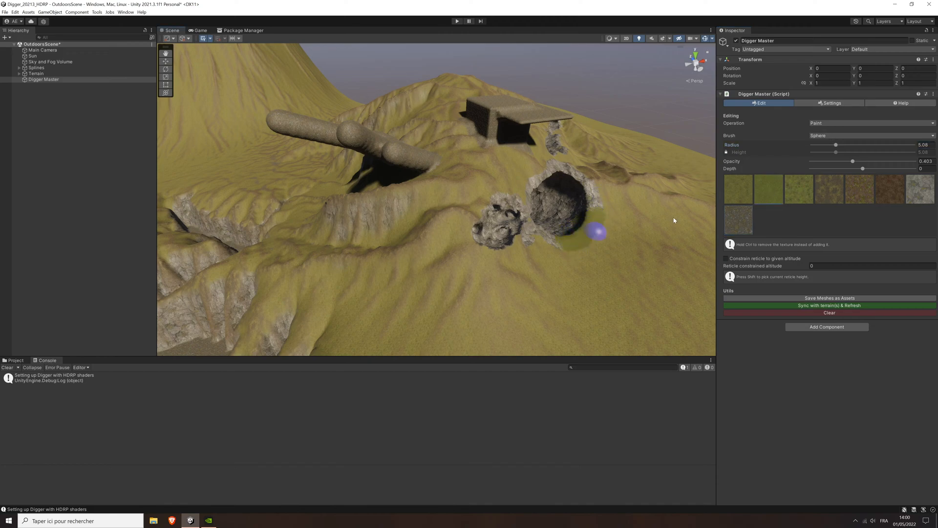
Repaint the lower rim of the large cave with the first grass texture to blend it into the terrain.
{"action": "left_click", "coordinate": [739, 189]}
{"action": "mouse_move", "coordinate": [557, 249]}
{"action": "left_mouse_down"}
{"action": "mouse_move", "coordinate": [606, 239]}
{"action": "mouse_move", "coordinate": [584, 256]}
{"action": "mouse_move", "coordinate": [614, 226]}
{"action": "mouse_move", "coordinate": [649, 229]}
{"action": "left_mouse_up"}
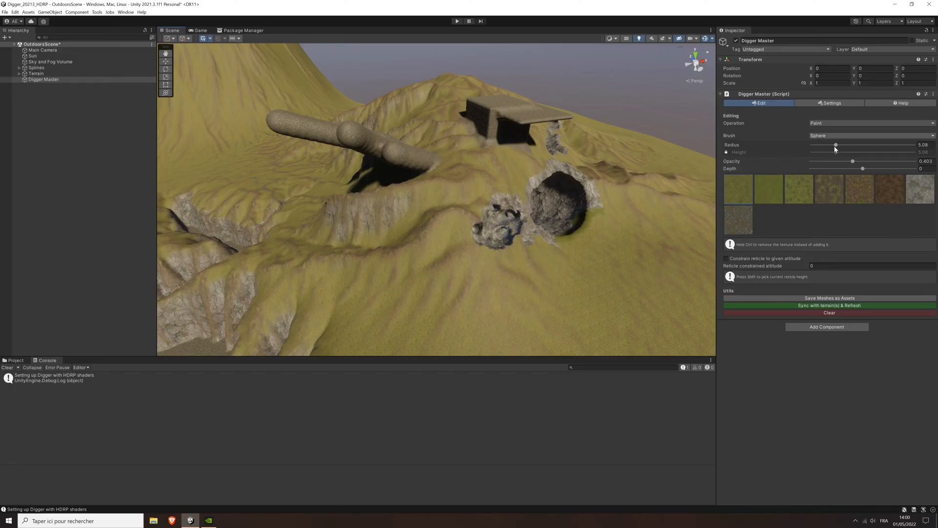
{"action": "right_click_drag", "start_coordinate": [632, 220], "coordinate": [561, 212]}
{"action": "middle_click_drag", "start_coordinate": [562, 211], "coordinate": [582, 203]}
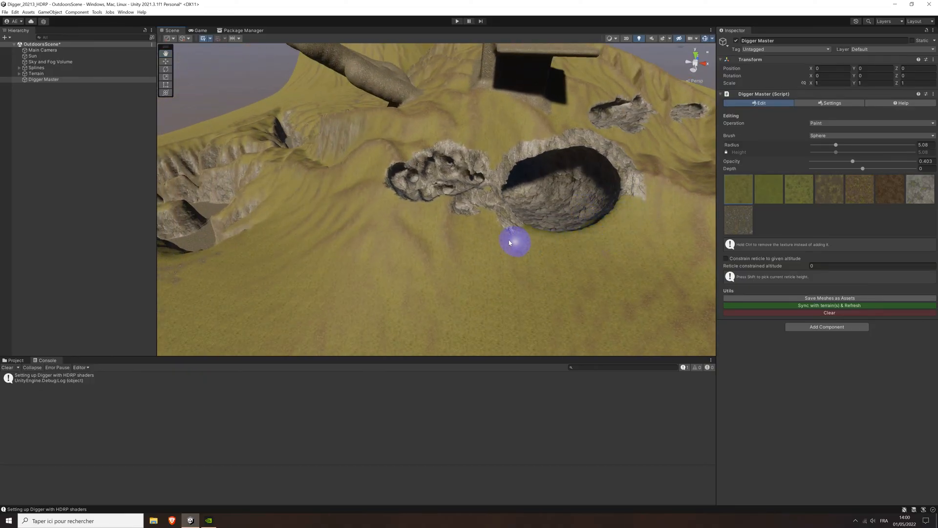
{"action": "mouse_move", "coordinate": [618, 241]}
{"action": "middle_mouse_down"}
{"action": "mouse_move", "coordinate": [528, 230]}
{"action": "mouse_move", "coordinate": [628, 237]}
{"action": "middle_mouse_up"}
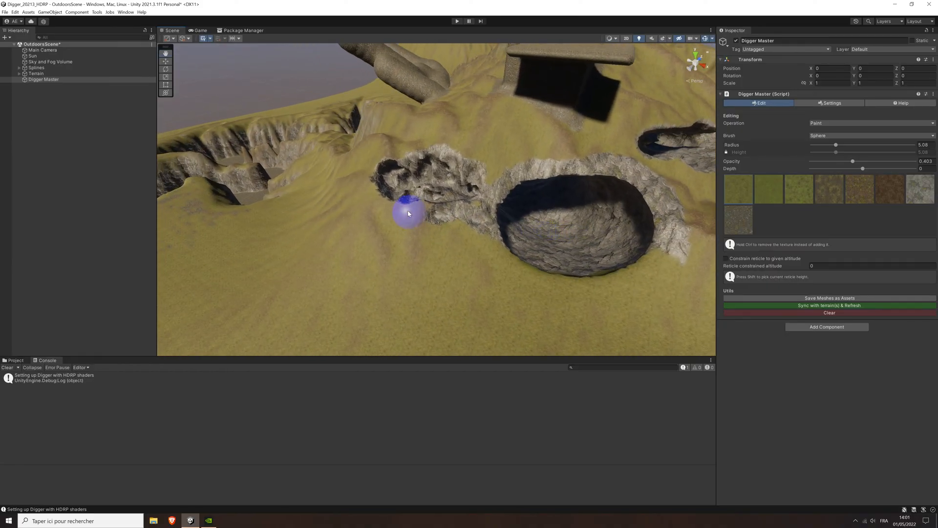
{"action": "scroll", "coordinate": [413, 209], "scroll_direction": "down", "scroll_amount": 4}
{"action": "right_click_drag", "start_coordinate": [412, 210], "coordinate": [505, 189]}
Cut a hole in the large cave's inner wall using Paint Holes with a 5.08 sphere brush, and close it again.
{"action": "left_click", "coordinate": [825, 123]}
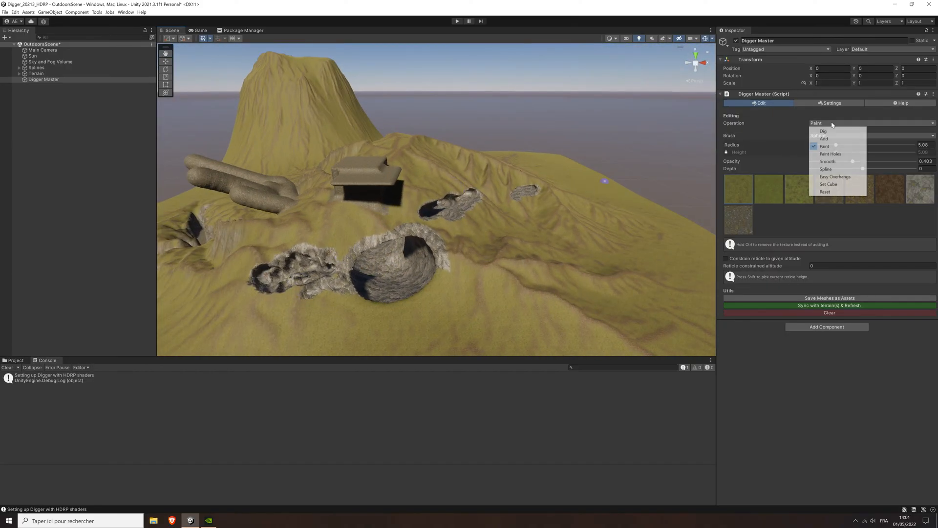
{"action": "left_click", "coordinate": [831, 154]}
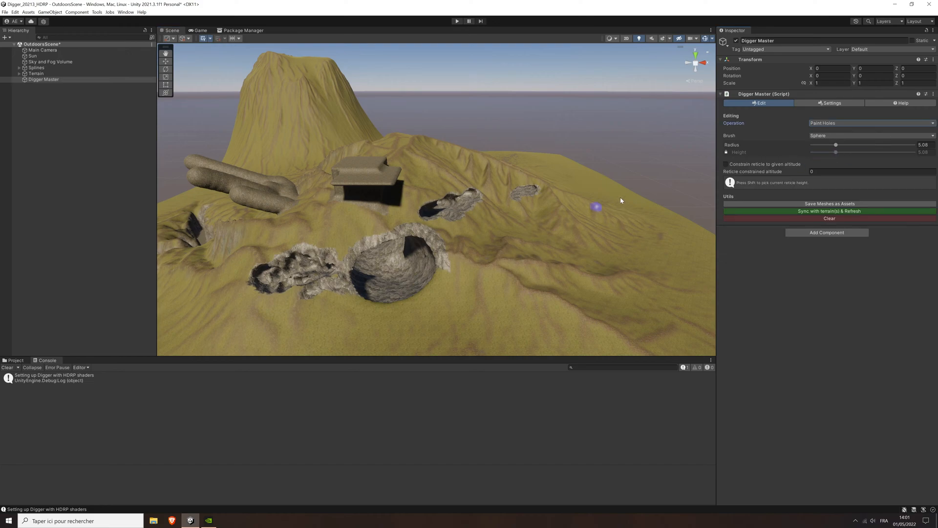
{"action": "scroll", "coordinate": [430, 259], "scroll_direction": "up", "scroll_amount": 6}
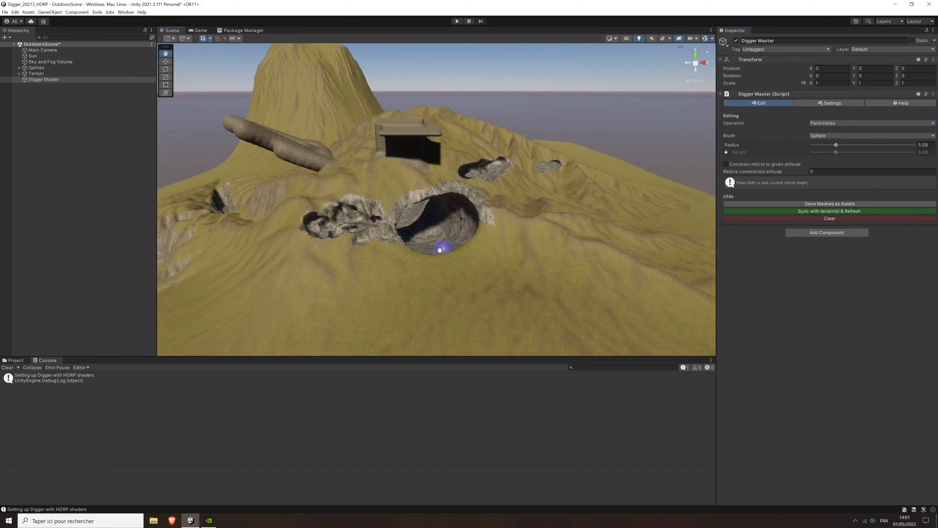
{"action": "left_click_drag", "start_coordinate": [417, 215], "coordinate": [463, 241], "text": "alt"}
{"action": "middle_click_drag", "start_coordinate": [580, 265], "coordinate": [489, 243]}
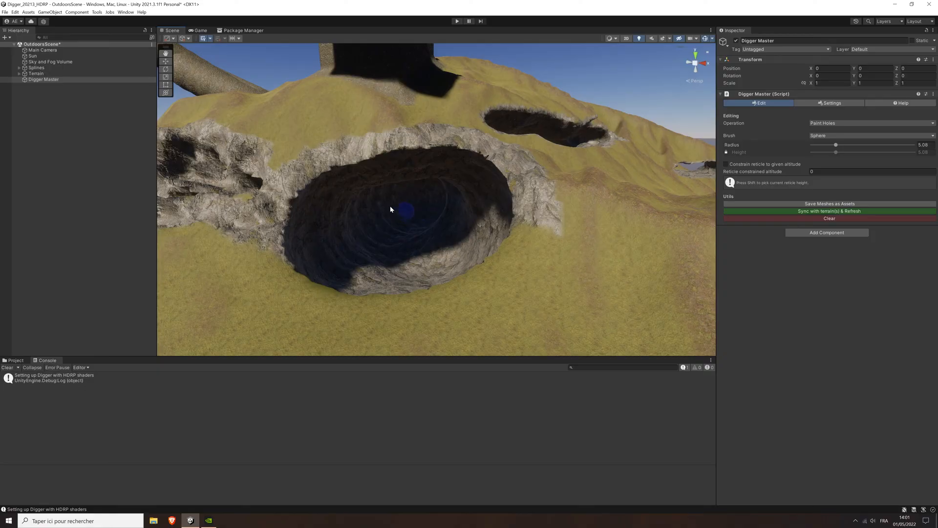
{"action": "scroll", "coordinate": [407, 209], "scroll_direction": "up", "scroll_amount": 3}
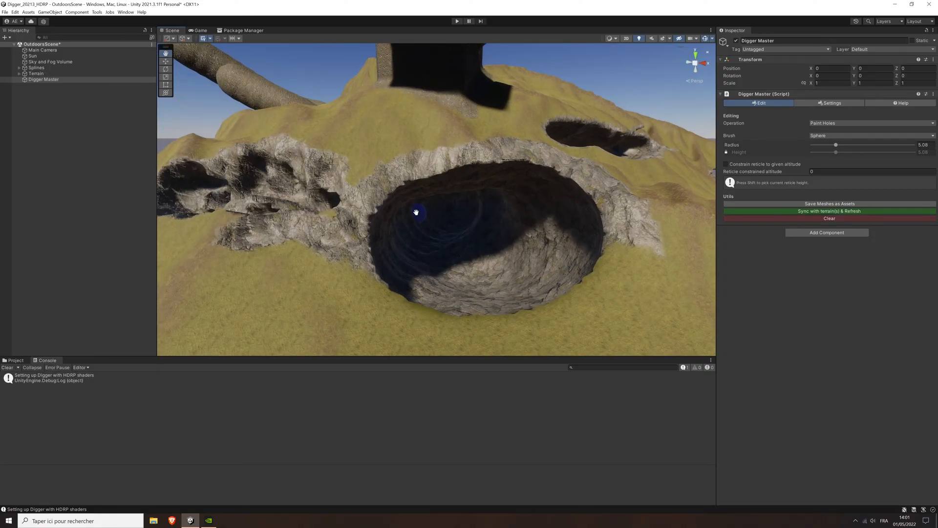
{"action": "scroll", "coordinate": [416, 217], "scroll_direction": "up", "scroll_amount": 5}
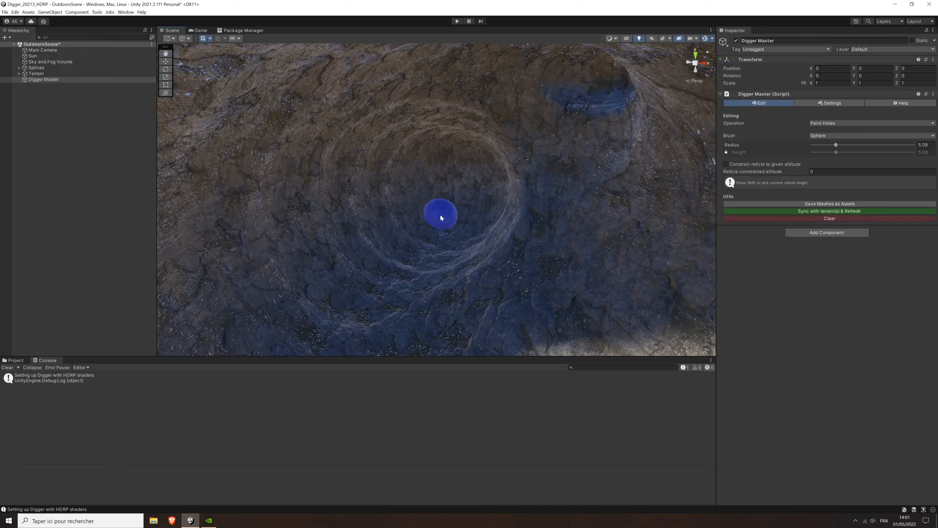
{"action": "scroll", "coordinate": [440, 217], "scroll_direction": "up", "scroll_amount": 4}
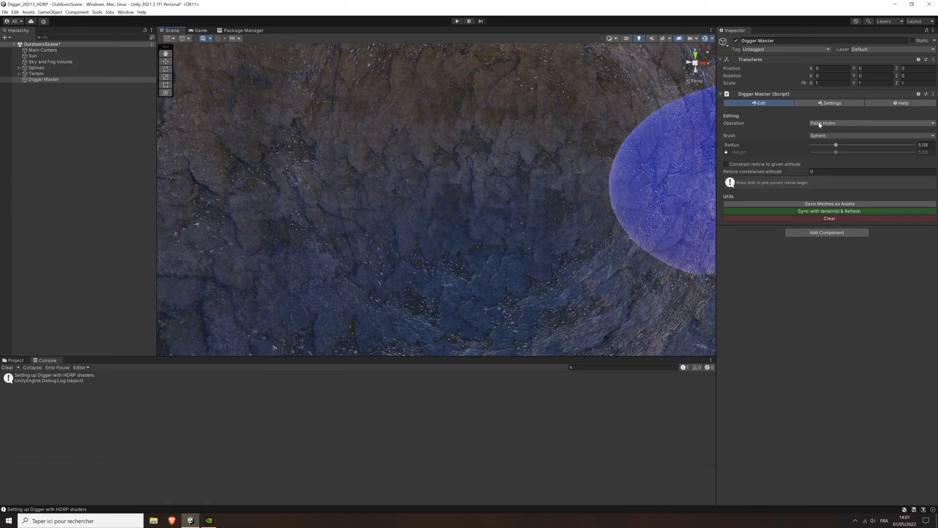
{"action": "left_click", "coordinate": [455, 227]}
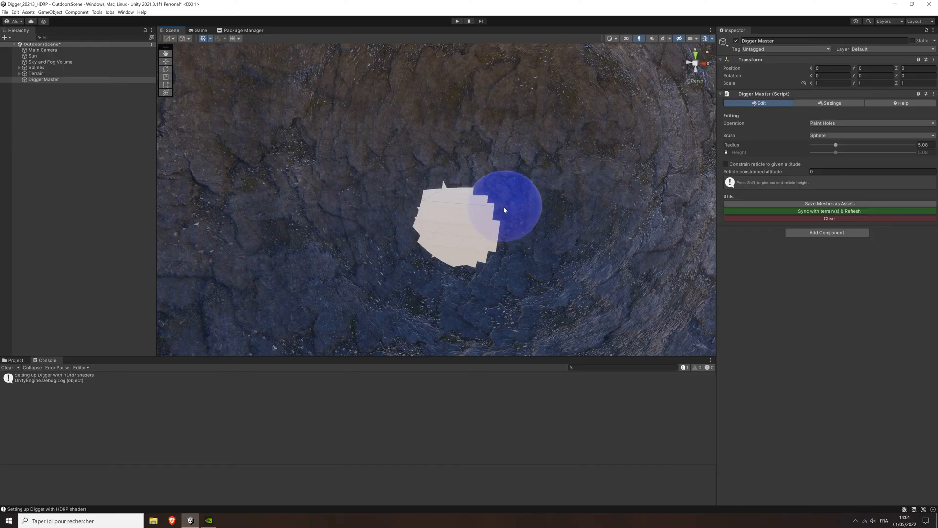
{"action": "mouse_move", "coordinate": [502, 205]}
{"action": "left_mouse_down", "text": "ctrl"}
{"action": "mouse_move", "coordinate": [430, 193]}
{"action": "mouse_move", "coordinate": [460, 251]}
{"action": "left_mouse_up", "text": "ctrl"}
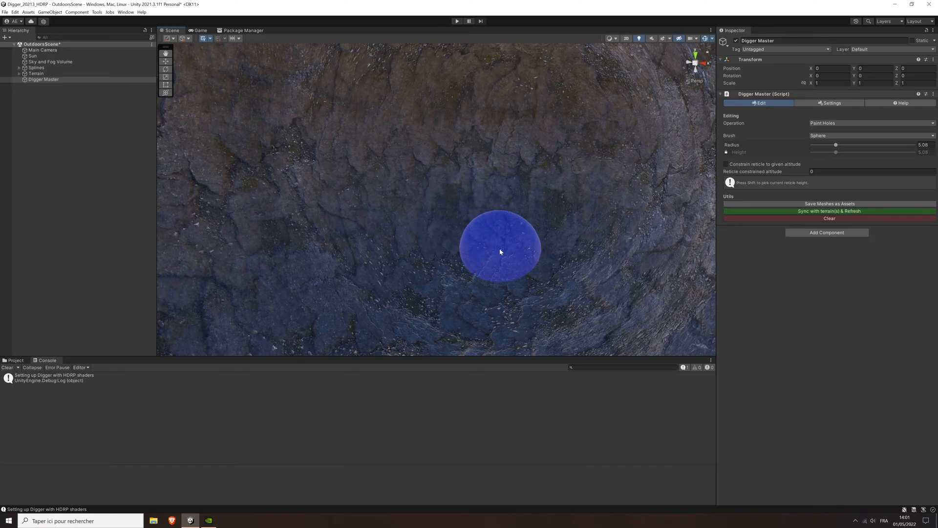
Smooth the rock between the caves on the hillside using the Smooth operation with brush size 10.61 and opacity 1.
{"action": "left_click", "coordinate": [842, 123]}
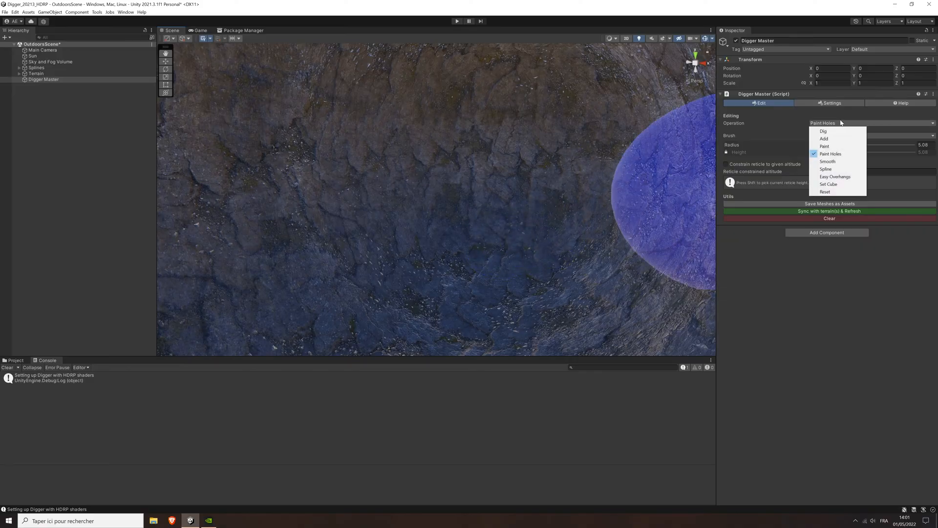
{"action": "left_click", "coordinate": [851, 164]}
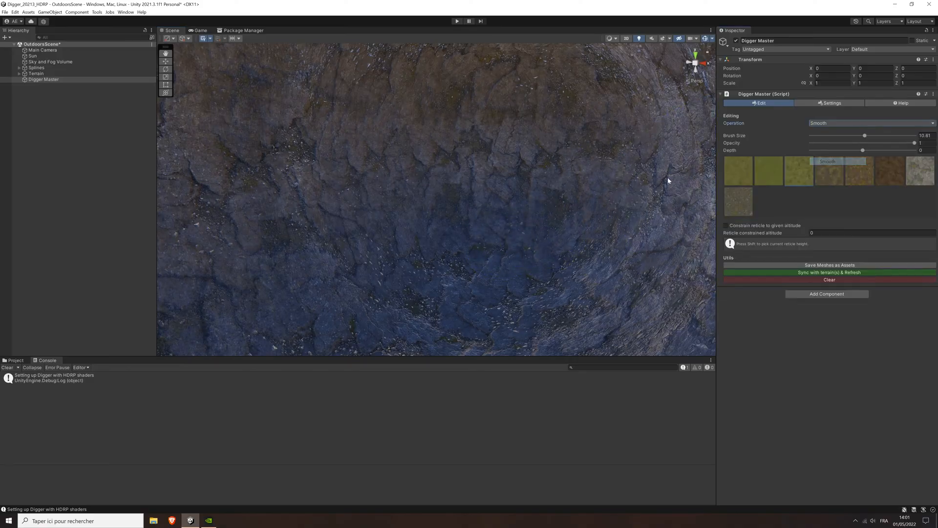
{"action": "scroll", "coordinate": [495, 188], "scroll_direction": "down", "scroll_amount": 10}
{"action": "mouse_move", "coordinate": [438, 189]}
{"action": "right_mouse_down"}
{"action": "mouse_move", "coordinate": [435, 204]}
{"action": "mouse_move", "coordinate": [459, 205]}
{"action": "mouse_move", "coordinate": [440, 199]}
{"action": "right_mouse_up"}
{"action": "middle_click_drag", "start_coordinate": [440, 199], "coordinate": [439, 189]}
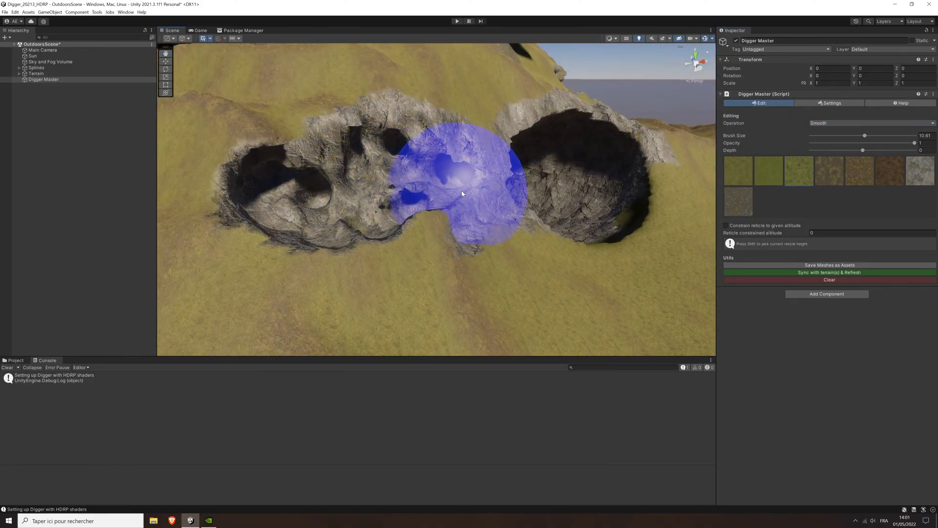
{"action": "mouse_move", "coordinate": [416, 186]}
{"action": "left_mouse_down"}
{"action": "mouse_move", "coordinate": [314, 191]}
{"action": "mouse_move", "coordinate": [446, 223]}
{"action": "mouse_move", "coordinate": [471, 205]}
{"action": "mouse_move", "coordinate": [462, 179]}
{"action": "mouse_move", "coordinate": [479, 188]}
{"action": "mouse_move", "coordinate": [527, 163]}
{"action": "mouse_move", "coordinate": [515, 171]}
{"action": "left_mouse_up"}
Clear all Digger modifications, including the caves and added shapes, from the terrain.
{"action": "mouse_move", "coordinate": [516, 171]}
{"action": "right_mouse_down"}
{"action": "mouse_move", "coordinate": [447, 193]}
{"action": "mouse_move", "coordinate": [453, 184]}
{"action": "right_mouse_up"}
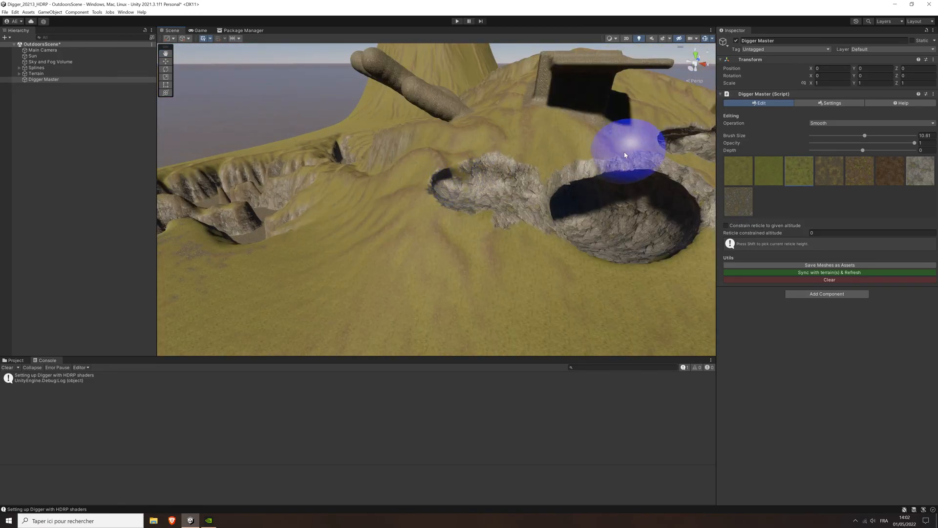
{"action": "right_click_drag", "start_coordinate": [615, 125], "coordinate": [479, 161]}
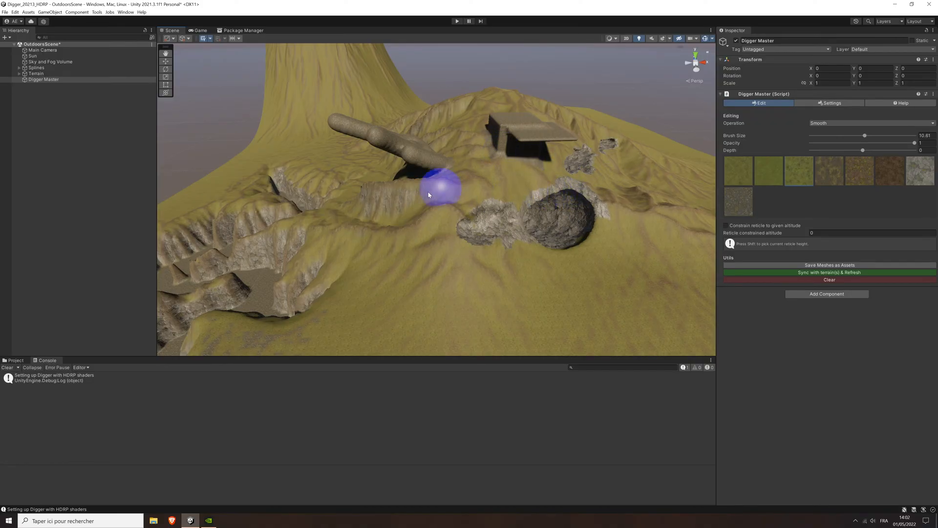
{"action": "mouse_move", "coordinate": [373, 241]}
{"action": "right_mouse_down"}
{"action": "mouse_move", "coordinate": [377, 248]}
{"action": "mouse_move", "coordinate": [405, 222]}
{"action": "mouse_move", "coordinate": [390, 177]}
{"action": "right_mouse_up"}
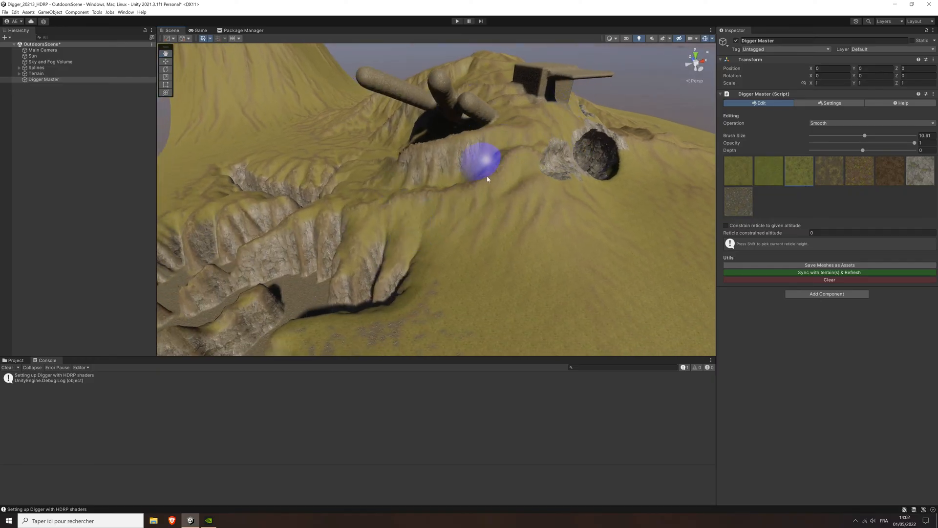
{"action": "right_click_drag", "start_coordinate": [433, 207], "coordinate": [446, 192]}
{"action": "right_click_drag", "start_coordinate": [523, 165], "coordinate": [587, 157]}
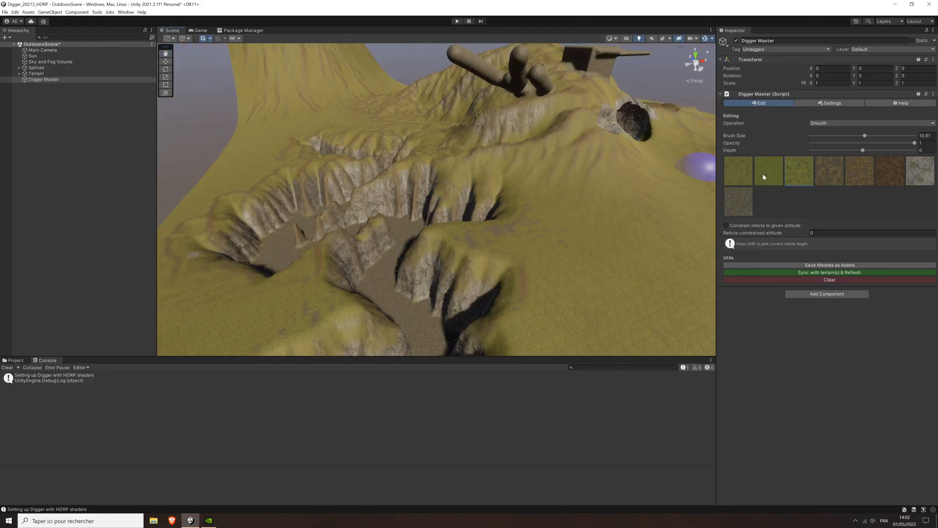
{"action": "left_click", "coordinate": [831, 280]}
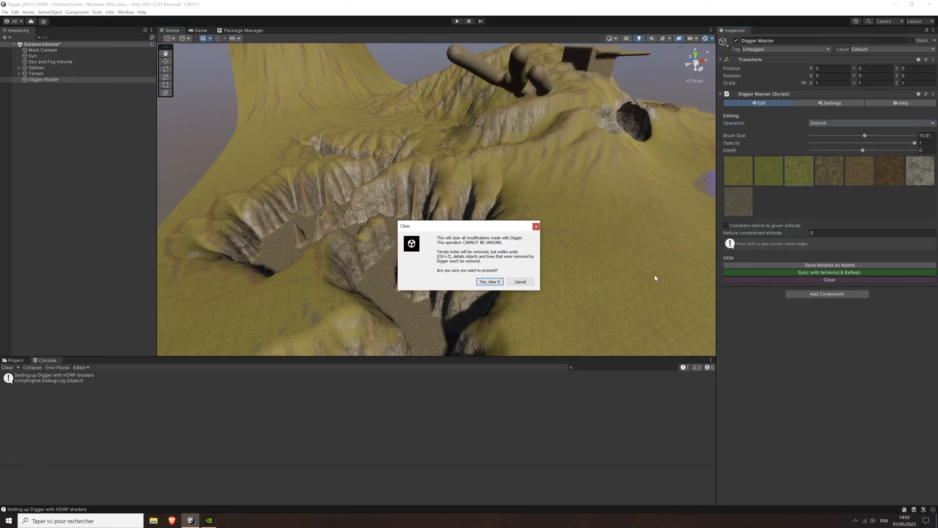
{"action": "left_click", "coordinate": [490, 282]}
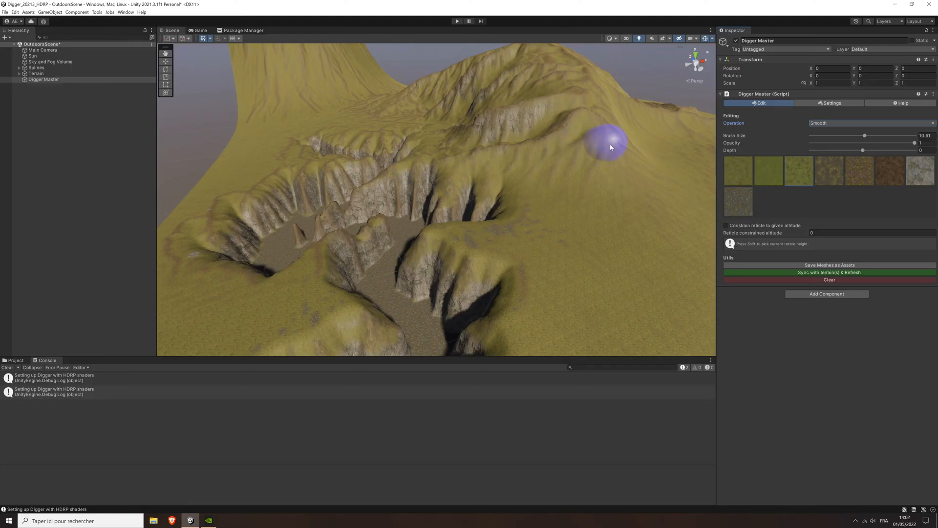
Carve a large overhang into the steep cliff using Easy Overhangs with brush size 27.4 and opacity 1.
{"action": "left_click", "coordinate": [820, 125]}
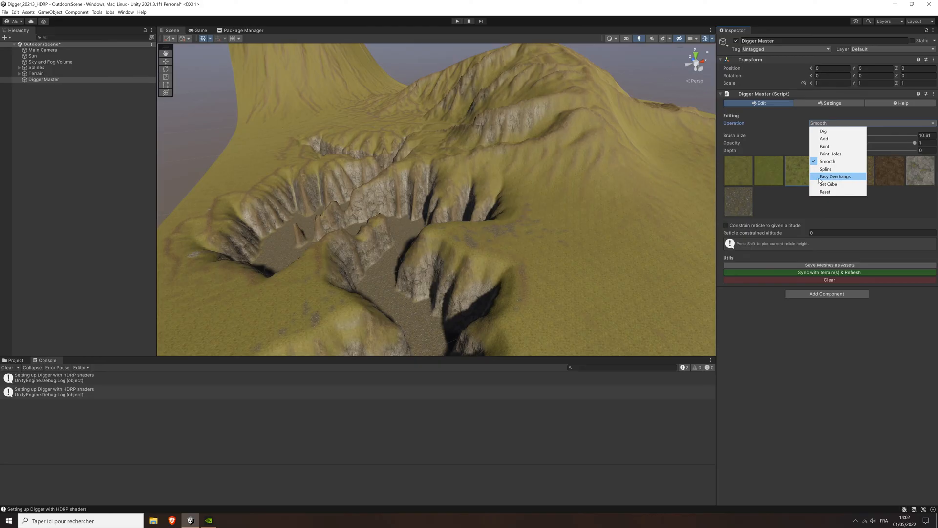
{"action": "left_click", "coordinate": [857, 180]}
{"action": "right_click_drag", "start_coordinate": [520, 109], "coordinate": [551, 180]}
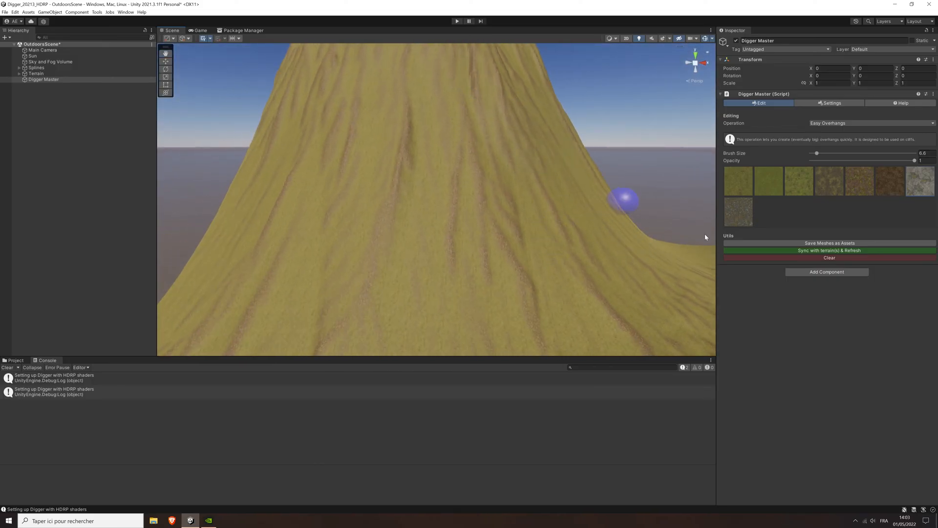
{"action": "right_click_drag", "start_coordinate": [636, 215], "coordinate": [512, 196]}
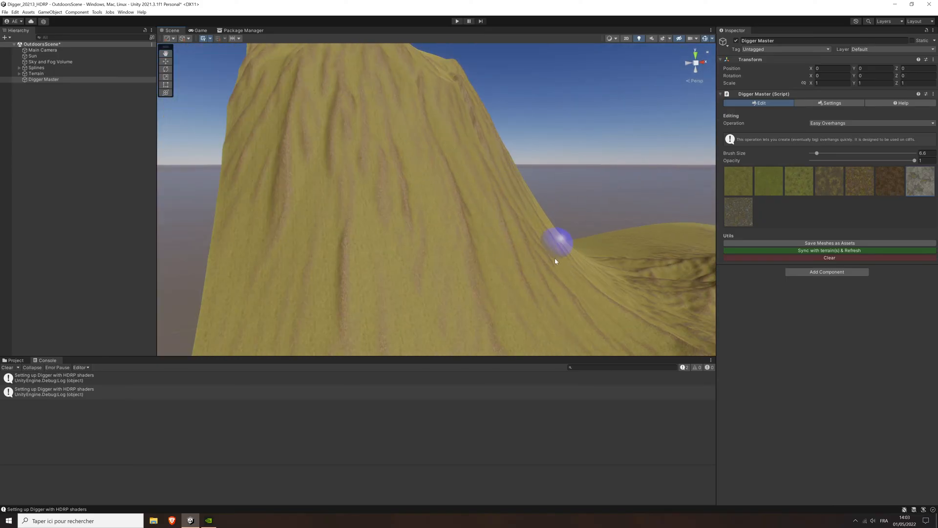
{"action": "scroll", "coordinate": [555, 261], "scroll_direction": "down", "scroll_amount": 1}
{"action": "right_click_drag", "start_coordinate": [528, 222], "coordinate": [453, 205]}
{"action": "mouse_move", "coordinate": [452, 205]}
{"action": "middle_mouse_down"}
{"action": "mouse_move", "coordinate": [559, 216]}
{"action": "mouse_move", "coordinate": [515, 195]}
{"action": "mouse_move", "coordinate": [528, 207]}
{"action": "mouse_move", "coordinate": [587, 215]}
{"action": "middle_mouse_up"}
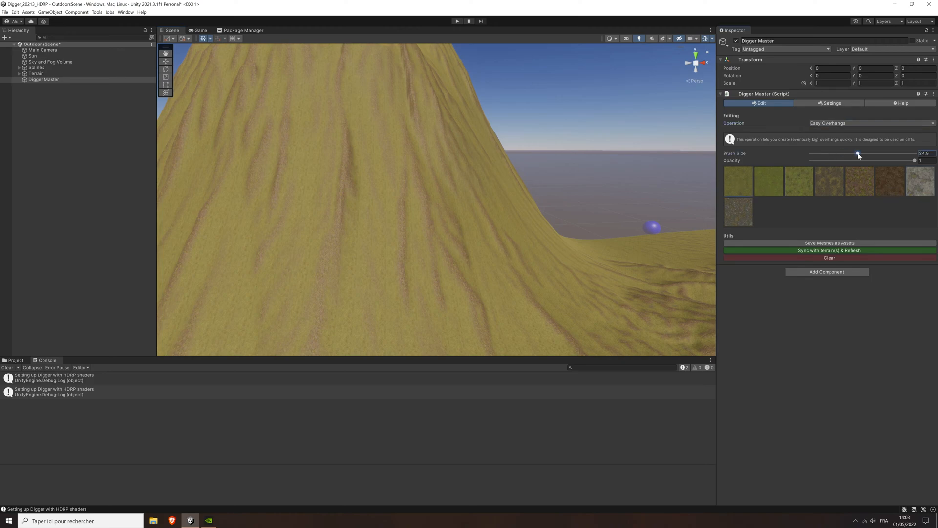
{"action": "scroll", "coordinate": [509, 215], "scroll_direction": "up", "scroll_amount": 5}
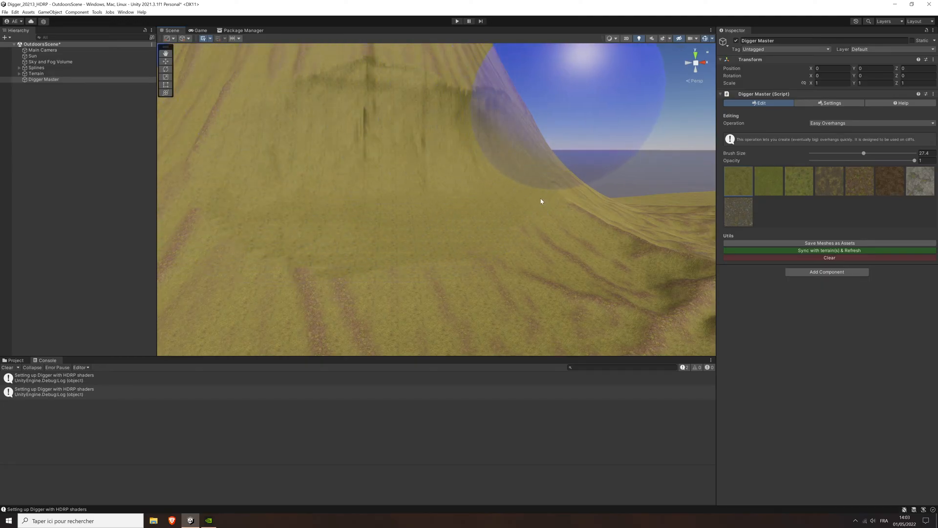
{"action": "mouse_move", "coordinate": [418, 221]}
{"action": "right_mouse_down"}
{"action": "mouse_move", "coordinate": [576, 222]}
{"action": "mouse_move", "coordinate": [549, 212]}
{"action": "mouse_move", "coordinate": [554, 218]}
{"action": "mouse_move", "coordinate": [513, 218]}
{"action": "mouse_move", "coordinate": [543, 213]}
{"action": "right_mouse_up"}
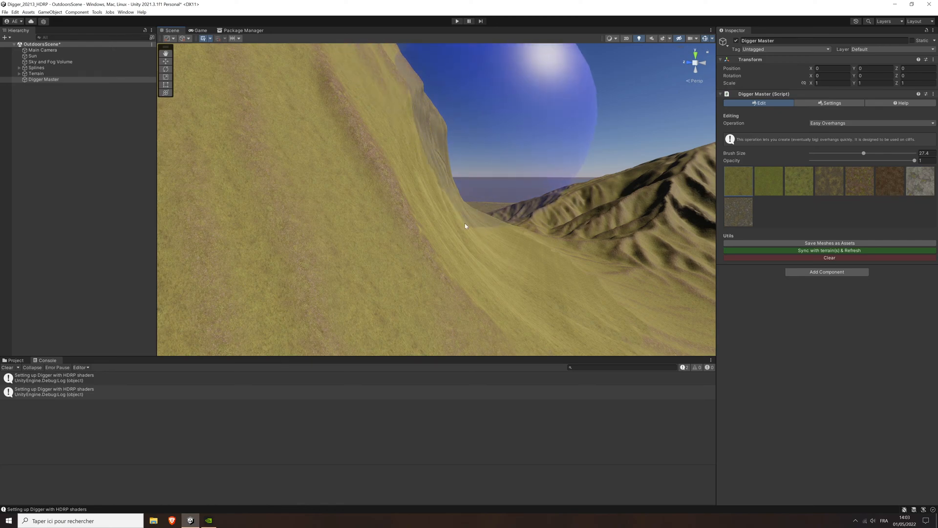
Reduce the Easy Overhangs brush size to 16.7 and carve a wide overhang across the cliff's lower face.
{"action": "mouse_move", "coordinate": [532, 138]}
{"action": "right_mouse_down"}
{"action": "mouse_move", "coordinate": [446, 184]}
{"action": "mouse_move", "coordinate": [879, 129]}
{"action": "right_mouse_up"}
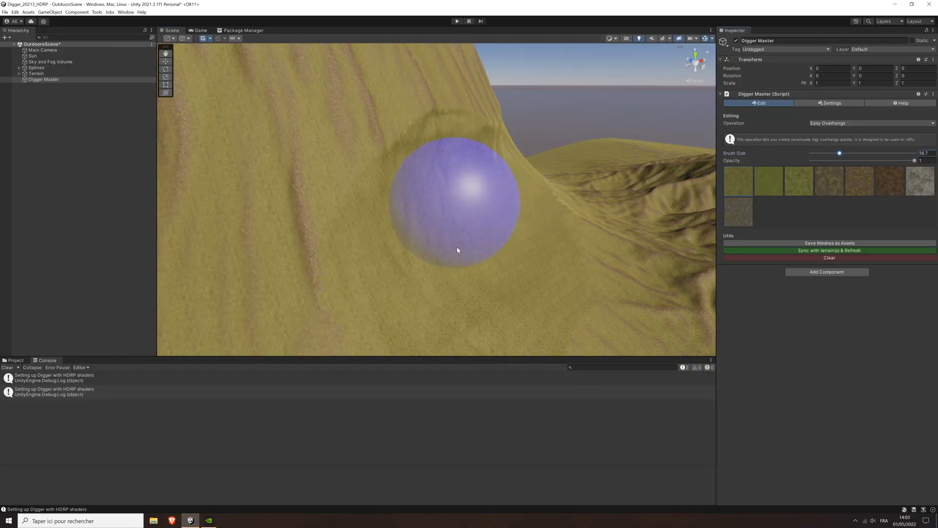
{"action": "left_click_drag", "start_coordinate": [495, 235], "coordinate": [395, 319]}
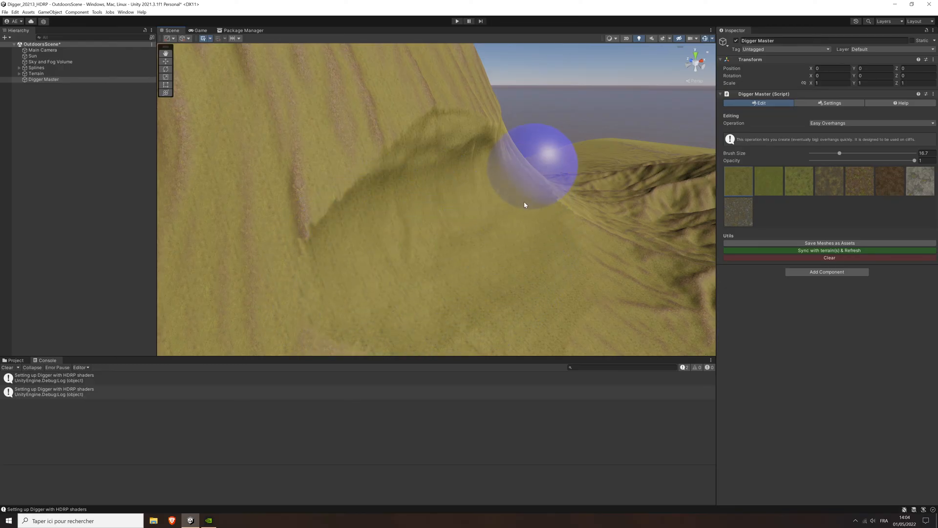
{"action": "mouse_move", "coordinate": [506, 213]}
{"action": "middle_mouse_down"}
{"action": "mouse_move", "coordinate": [593, 212]}
{"action": "mouse_move", "coordinate": [570, 212]}
{"action": "middle_mouse_up"}
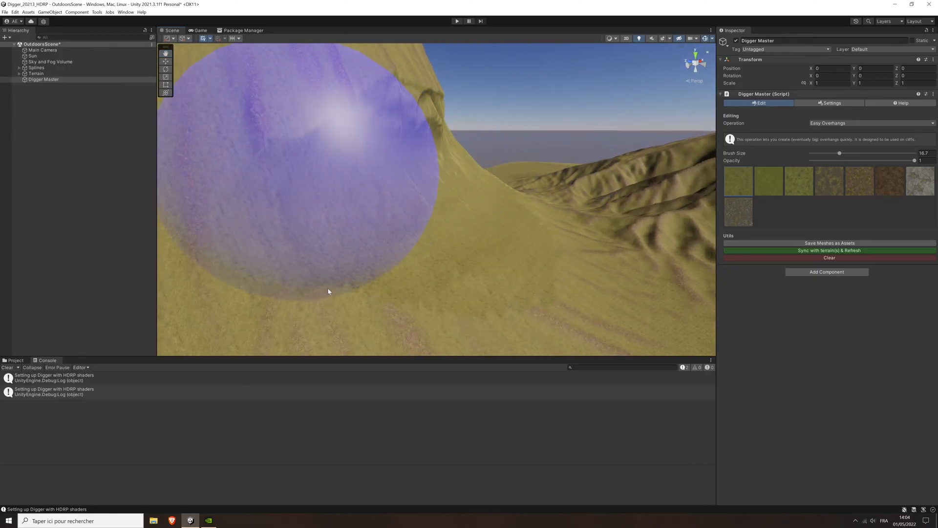
{"action": "mouse_move", "coordinate": [434, 236]}
{"action": "right_mouse_down"}
{"action": "mouse_move", "coordinate": [384, 239]}
{"action": "mouse_move", "coordinate": [504, 260]}
{"action": "right_mouse_up"}
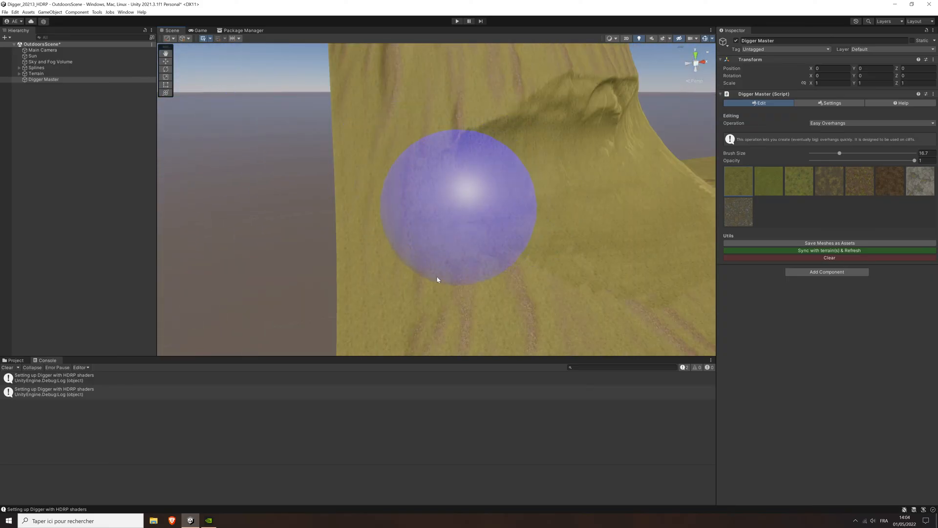
{"action": "mouse_move", "coordinate": [456, 219]}
{"action": "left_mouse_down"}
{"action": "mouse_move", "coordinate": [514, 181]}
{"action": "mouse_move", "coordinate": [465, 195]}
{"action": "mouse_move", "coordinate": [365, 172]}
{"action": "mouse_move", "coordinate": [580, 176]}
{"action": "mouse_move", "coordinate": [386, 183]}
{"action": "mouse_move", "coordinate": [381, 226]}
{"action": "mouse_move", "coordinate": [518, 213]}
{"action": "mouse_move", "coordinate": [615, 177]}
{"action": "mouse_move", "coordinate": [639, 157]}
{"action": "mouse_move", "coordinate": [534, 168]}
{"action": "mouse_move", "coordinate": [345, 162]}
{"action": "mouse_move", "coordinate": [404, 211]}
{"action": "mouse_move", "coordinate": [536, 201]}
{"action": "left_mouse_up"}
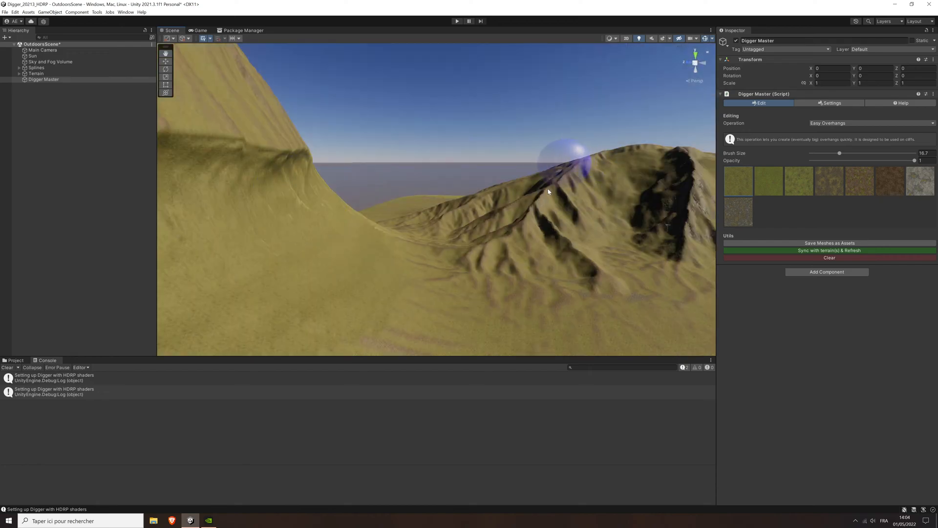
{"action": "scroll", "coordinate": [470, 192], "scroll_direction": "up", "scroll_amount": 8}
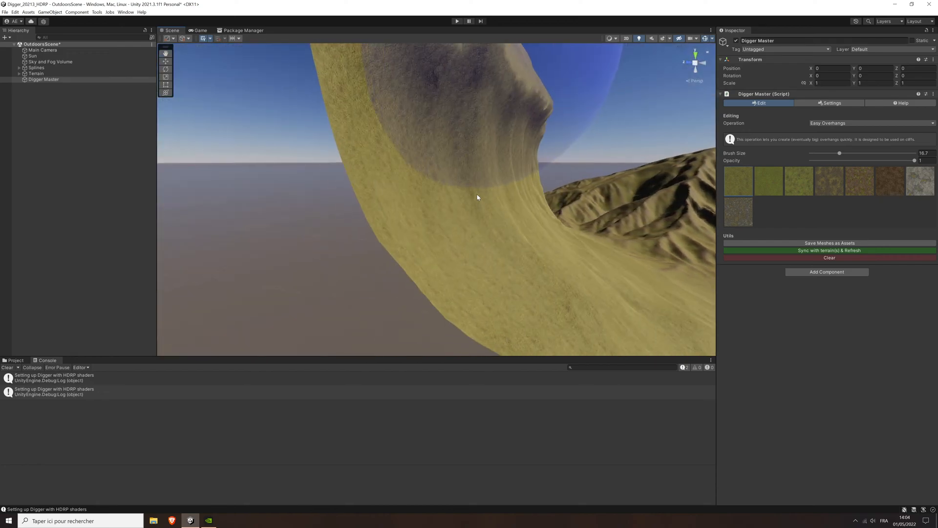
{"action": "scroll", "coordinate": [568, 189], "scroll_direction": "down", "scroll_amount": 5}
{"action": "middle_click_drag", "start_coordinate": [609, 188], "coordinate": [531, 189]}
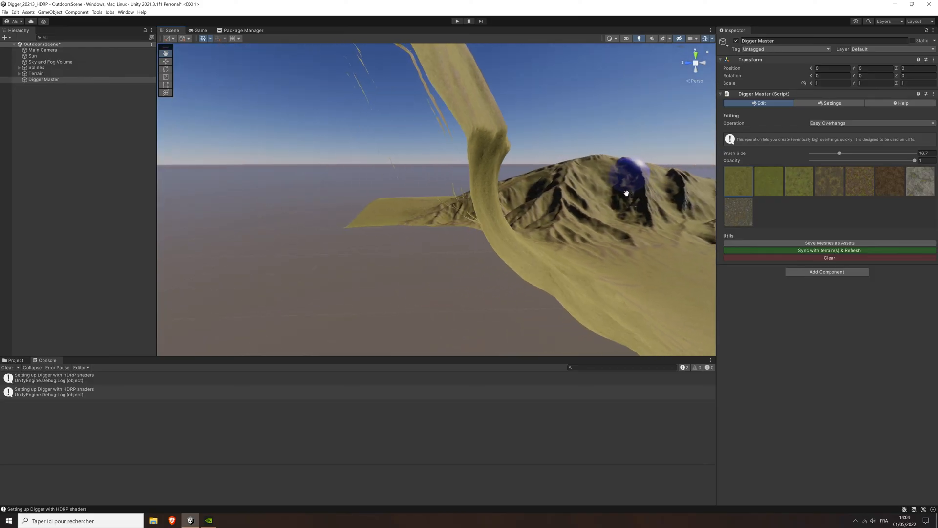
Set the Easy Overhangs brush size to 10.5 and carve a second overhang diagonally up the cliff above the first.
{"action": "mouse_move", "coordinate": [531, 189]}
{"action": "right_mouse_down"}
{"action": "mouse_move", "coordinate": [429, 201]}
{"action": "mouse_move", "coordinate": [486, 195]}
{"action": "mouse_move", "coordinate": [455, 189]}
{"action": "mouse_move", "coordinate": [503, 180]}
{"action": "mouse_move", "coordinate": [479, 188]}
{"action": "mouse_move", "coordinate": [634, 177]}
{"action": "right_mouse_up"}
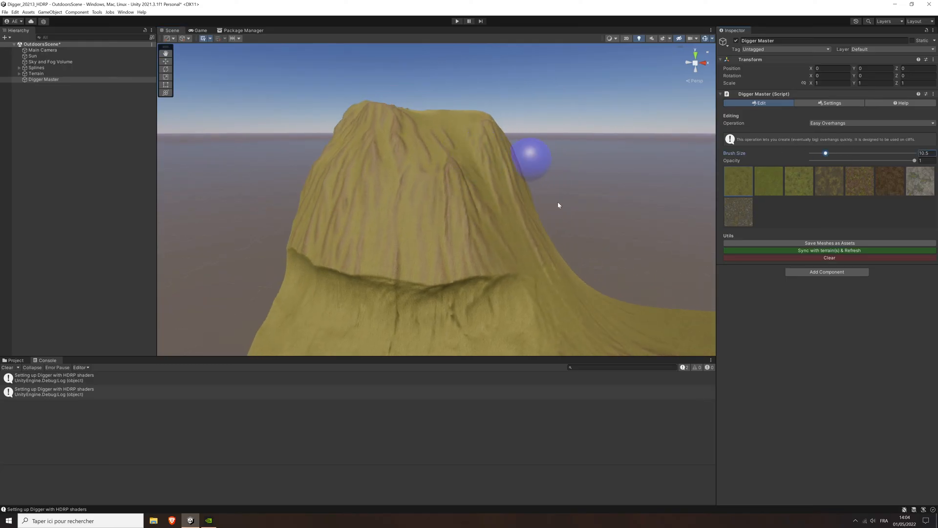
{"action": "scroll", "coordinate": [435, 225], "scroll_direction": "up", "scroll_amount": 2}
{"action": "mouse_move", "coordinate": [529, 215]}
{"action": "right_mouse_down"}
{"action": "mouse_move", "coordinate": [509, 210]}
{"action": "mouse_move", "coordinate": [448, 225]}
{"action": "mouse_move", "coordinate": [478, 228]}
{"action": "right_mouse_up"}
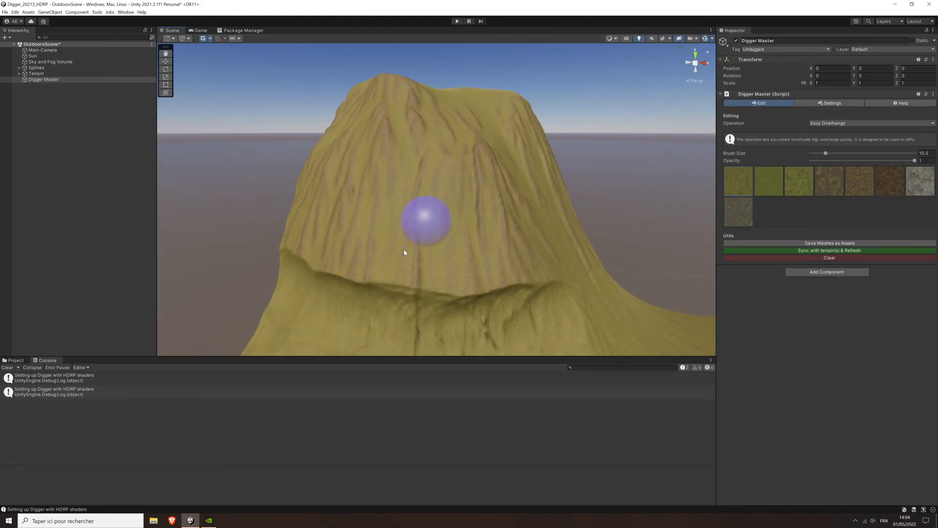
{"action": "left_click_drag", "start_coordinate": [356, 267], "coordinate": [414, 253]}
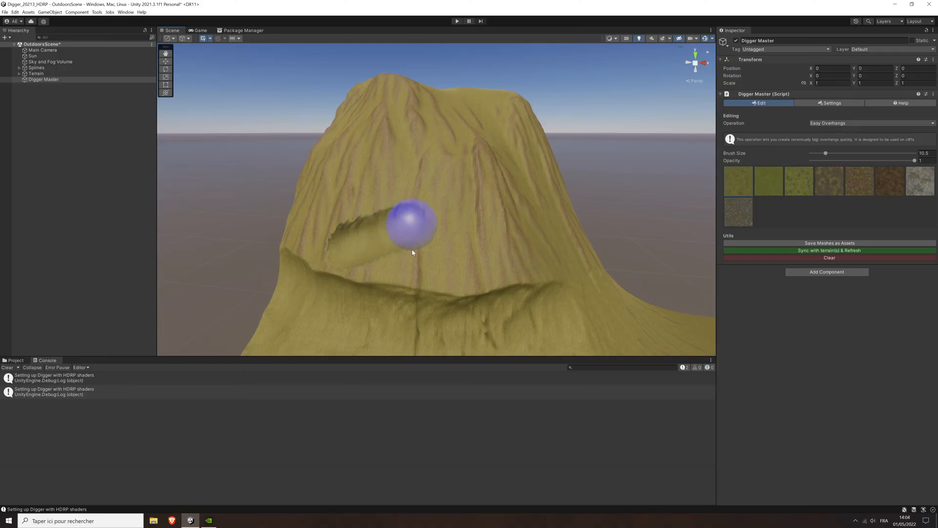
{"action": "left_click_drag", "start_coordinate": [494, 217], "coordinate": [517, 195]}
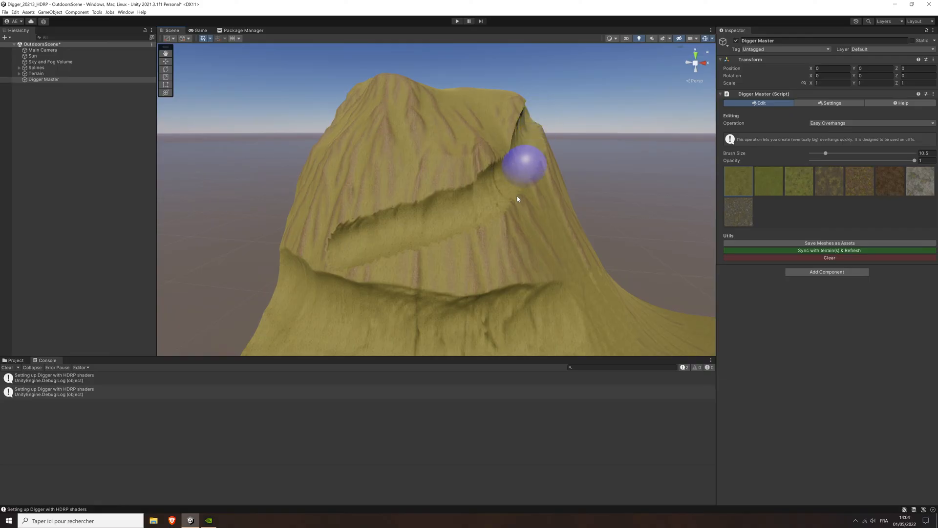
{"action": "mouse_move", "coordinate": [511, 194]}
{"action": "left_mouse_down"}
{"action": "mouse_move", "coordinate": [458, 234]}
{"action": "mouse_move", "coordinate": [335, 267]}
{"action": "mouse_move", "coordinate": [494, 210]}
{"action": "left_mouse_up"}
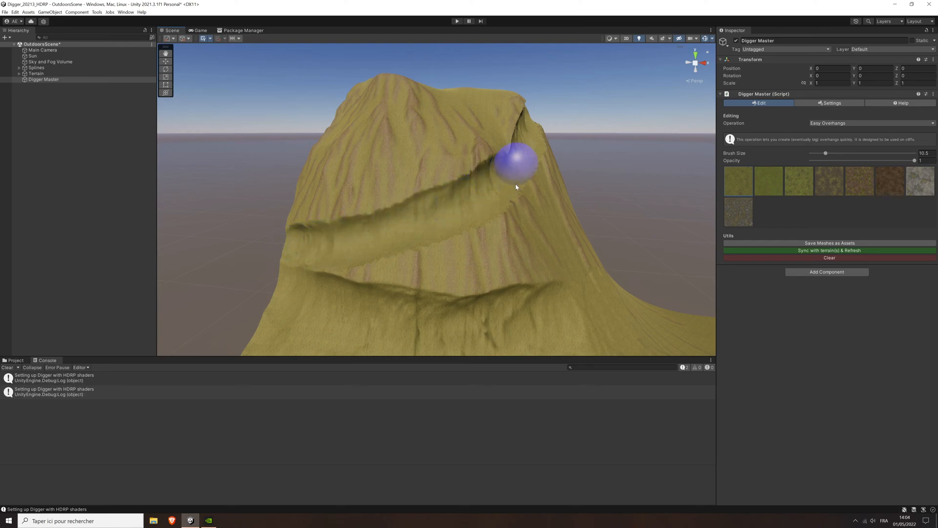
Inspect the carved overhangs on the cliff and clear all Digger modifications from the terrain.
{"action": "right_click_drag", "start_coordinate": [567, 176], "coordinate": [601, 186]}
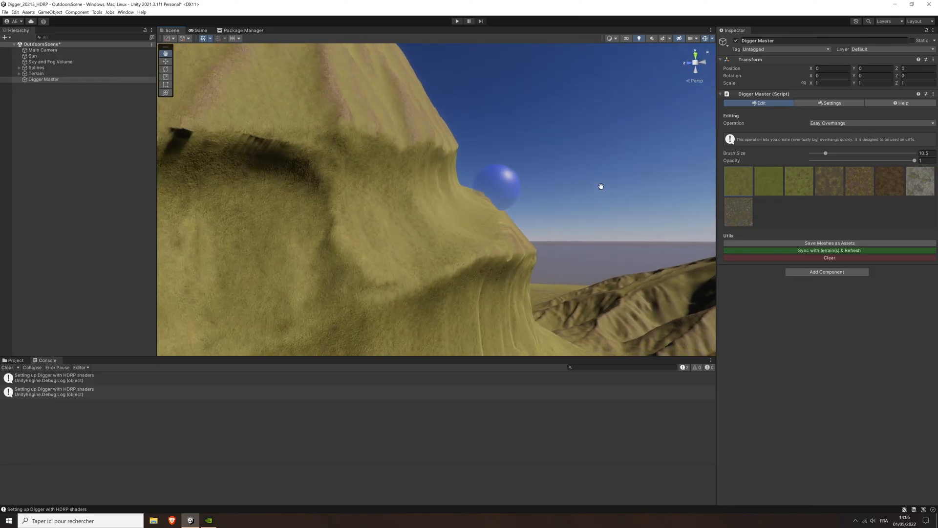
{"action": "middle_click_drag", "start_coordinate": [601, 187], "coordinate": [595, 186]}
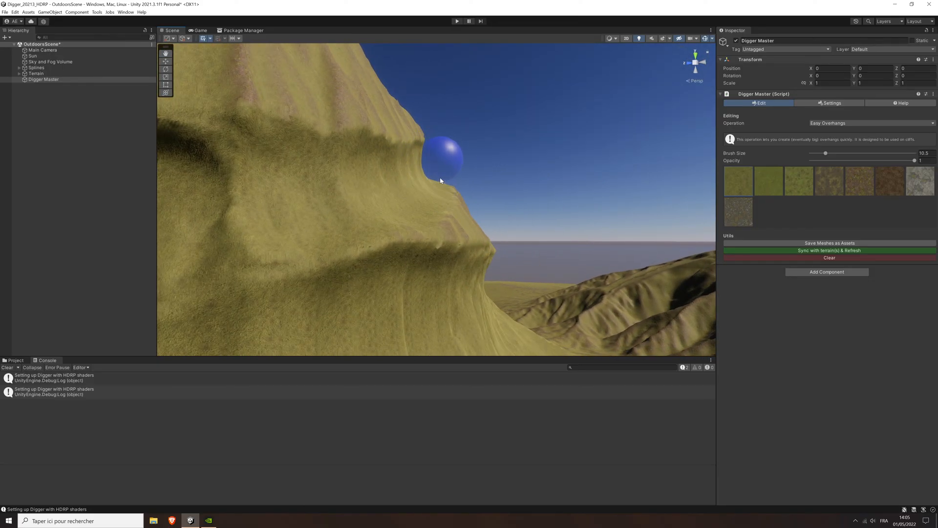
{"action": "mouse_move", "coordinate": [430, 192]}
{"action": "right_mouse_down"}
{"action": "mouse_move", "coordinate": [482, 142]}
{"action": "mouse_move", "coordinate": [465, 140]}
{"action": "mouse_move", "coordinate": [437, 171]}
{"action": "mouse_move", "coordinate": [456, 215]}
{"action": "mouse_move", "coordinate": [509, 220]}
{"action": "mouse_move", "coordinate": [489, 218]}
{"action": "mouse_move", "coordinate": [500, 237]}
{"action": "mouse_move", "coordinate": [483, 212]}
{"action": "mouse_move", "coordinate": [531, 220]}
{"action": "mouse_move", "coordinate": [519, 238]}
{"action": "right_mouse_up"}
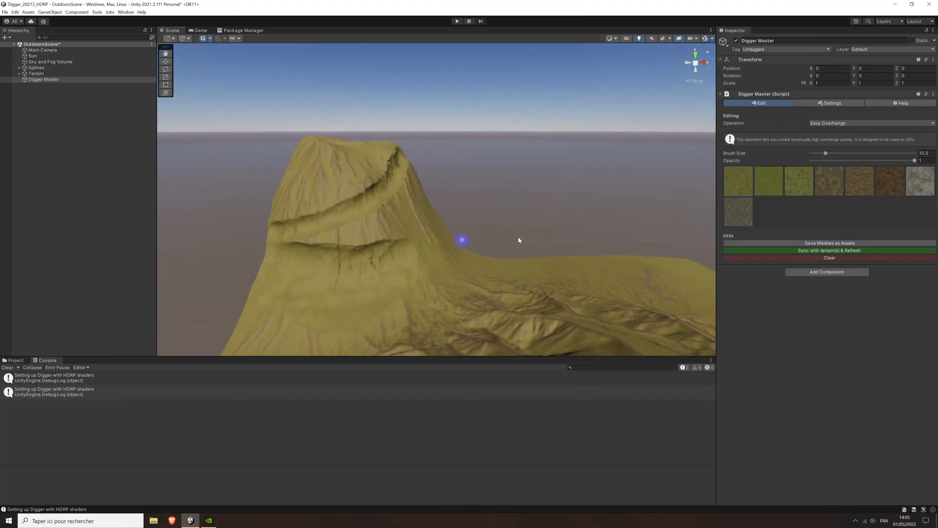
{"action": "right_click_drag", "start_coordinate": [580, 234], "coordinate": [616, 215]}
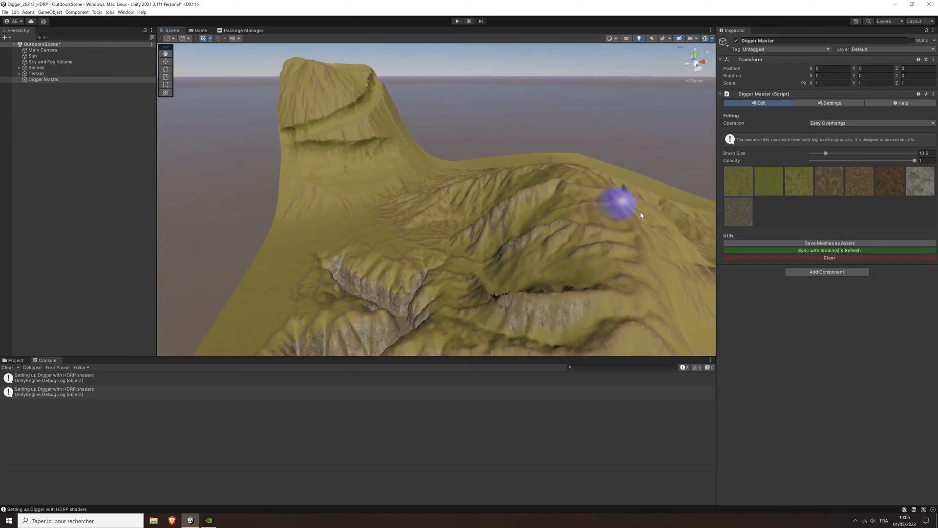
{"action": "left_click", "coordinate": [828, 258]}
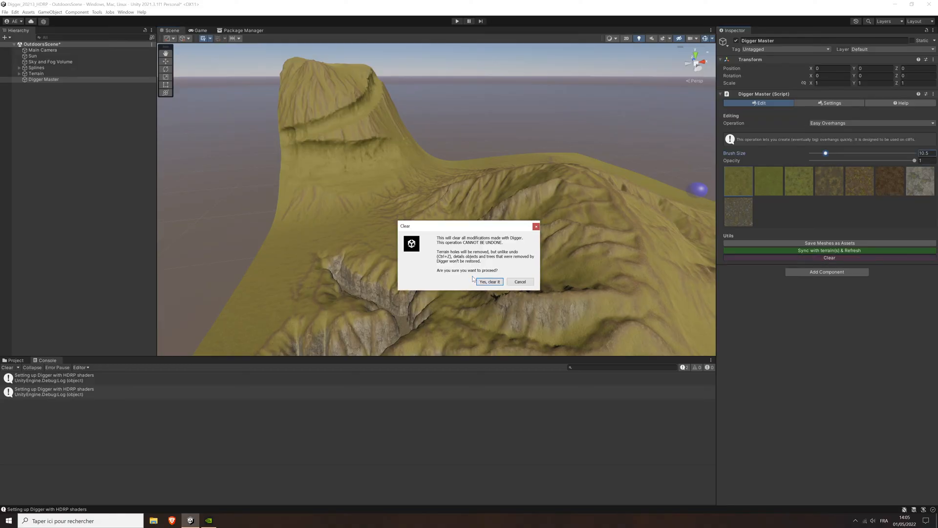
{"action": "left_click", "coordinate": [488, 283]}
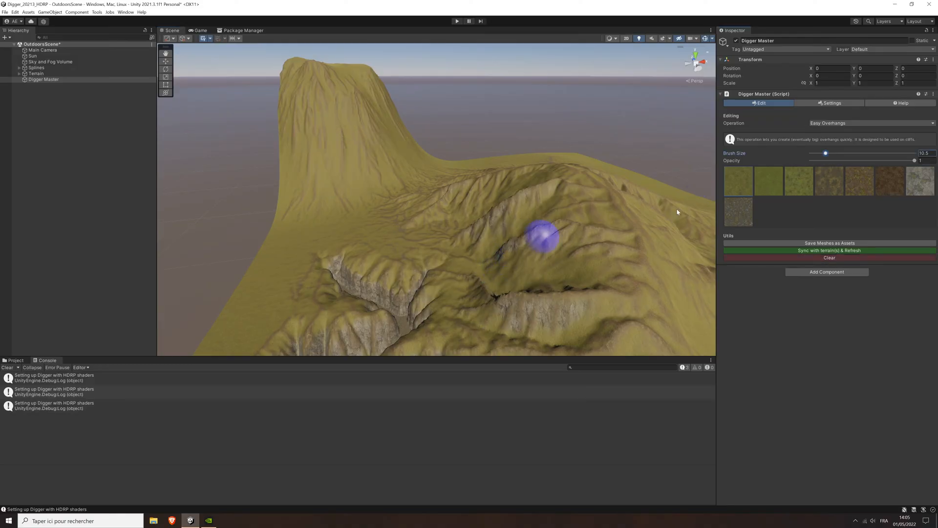
Switch the Digger Master operation from Easy Overhangs to Spline, then clear the object selection.
{"action": "left_click", "coordinate": [855, 124]}
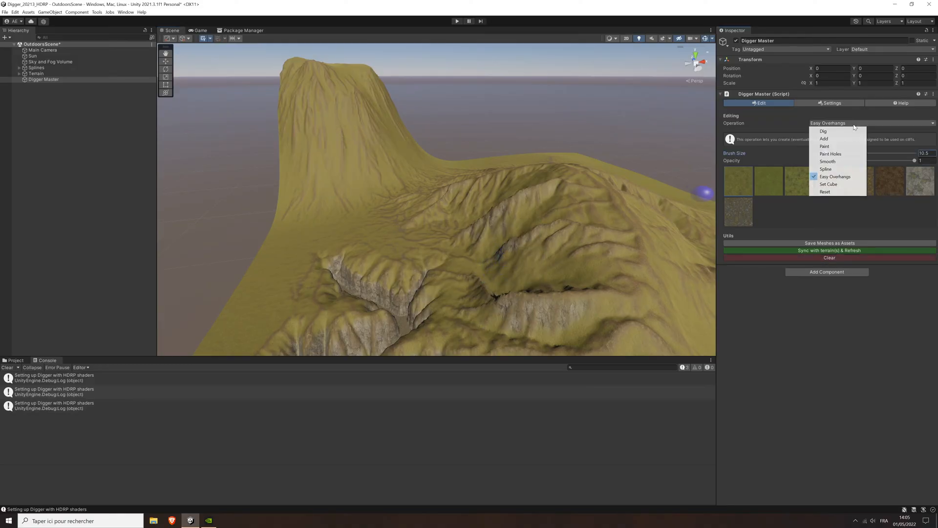
{"action": "left_click", "coordinate": [848, 169]}
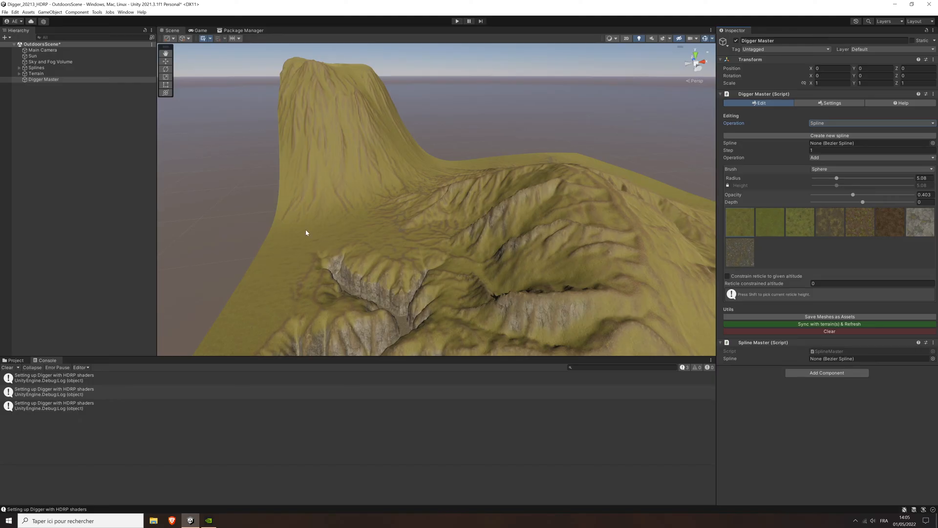
{"action": "left_click", "coordinate": [60, 99]}
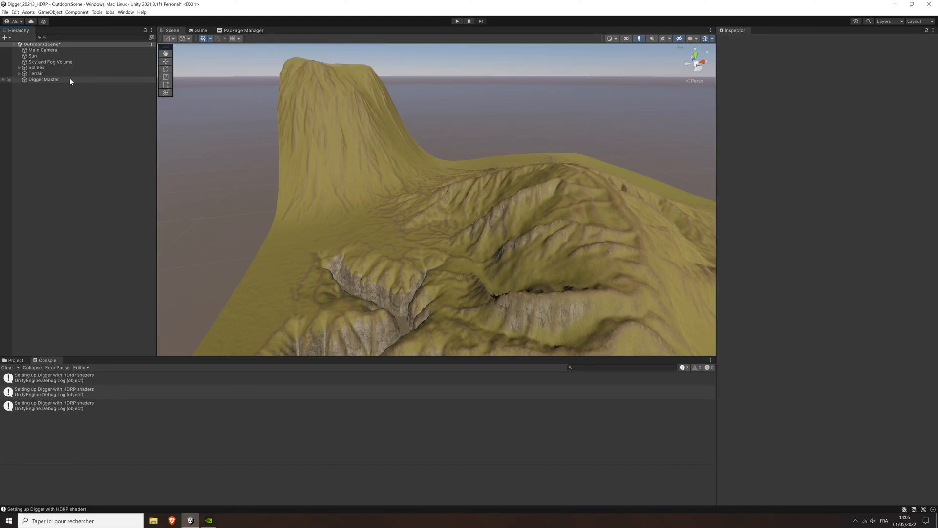
Create a new Digger Bezier spline in the scene and select it.
{"action": "scroll", "coordinate": [382, 212], "scroll_direction": "up", "scroll_amount": 5}
{"action": "scroll", "coordinate": [397, 176], "scroll_direction": "down", "scroll_amount": 5}
{"action": "left_click_drag", "start_coordinate": [397, 175], "coordinate": [156, 96], "text": "alt"}
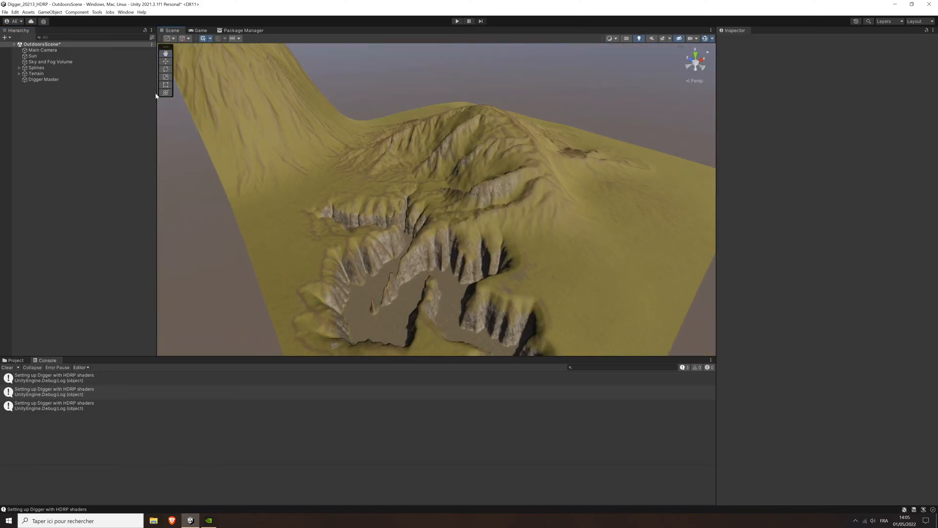
{"action": "left_click", "coordinate": [97, 13]}
{"action": "mouse_move", "coordinate": [108, 20]}
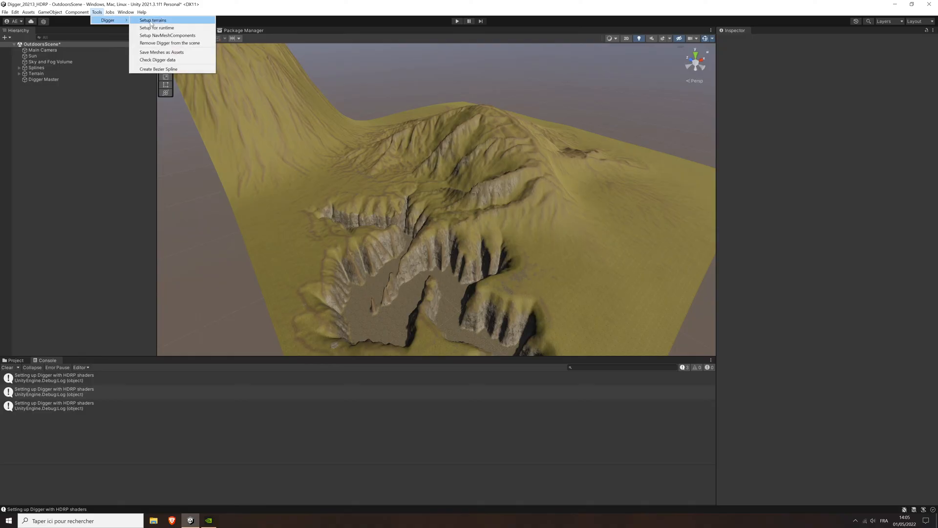
{"action": "left_click", "coordinate": [172, 70]}
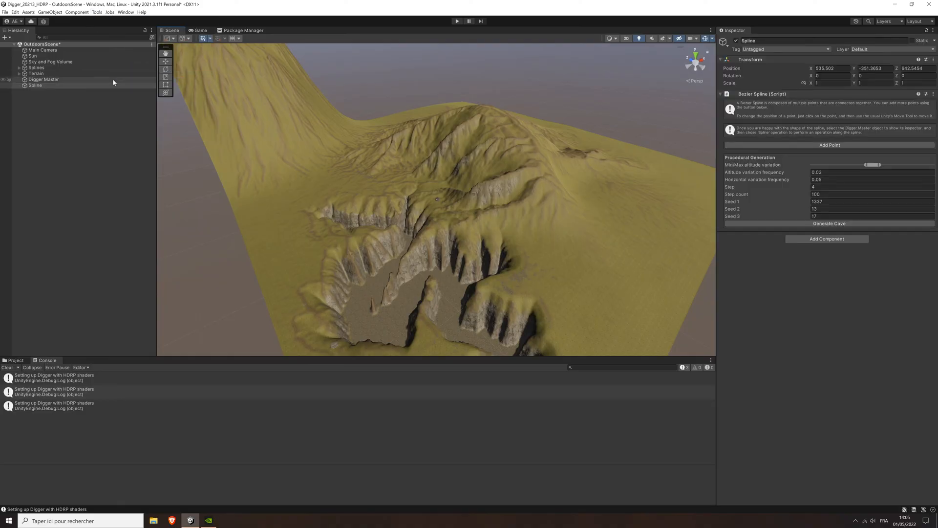
{"action": "left_click", "coordinate": [53, 86]}
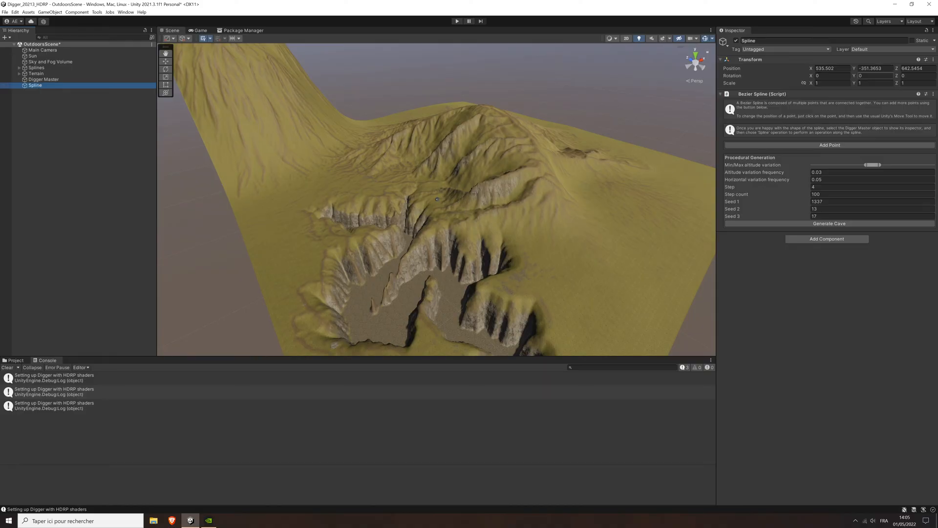
Reset the new spline's Transform and frame the spline in the scene.
{"action": "left_click", "coordinate": [934, 59]}
{"action": "left_click", "coordinate": [892, 70]}
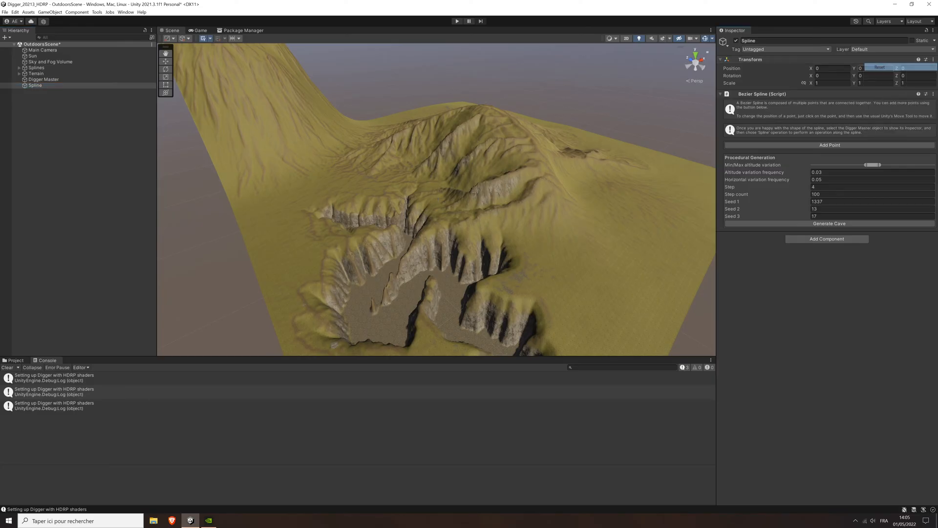
{"action": "key", "text": "f"}
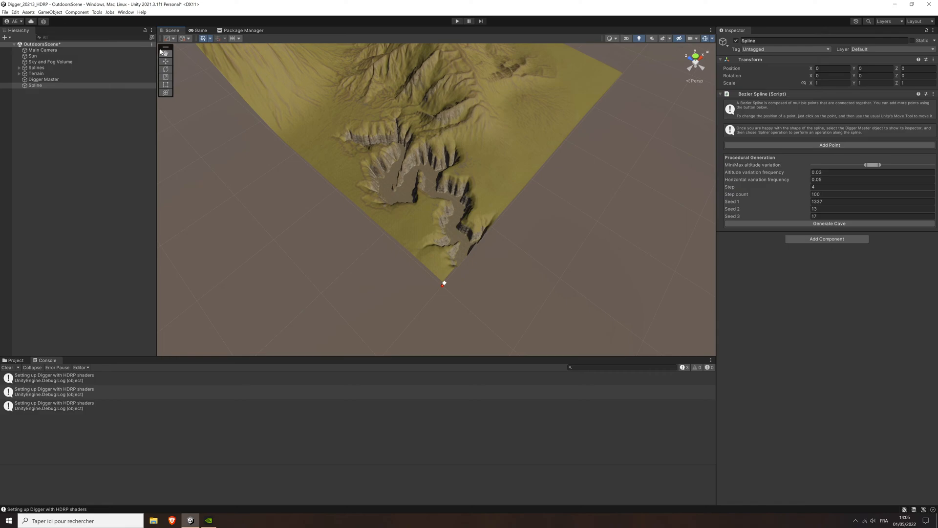
Move the spline onto the grassy terrain beside the canyon, at about X 137.3, Y 30.2, Z 57.9.
{"action": "left_click", "coordinate": [166, 61]}
{"action": "left_click_drag", "start_coordinate": [444, 292], "coordinate": [491, 154]}
{"action": "key", "text": "f"}
{"action": "scroll", "coordinate": [468, 163], "scroll_direction": "up", "scroll_amount": 3}
{"action": "left_click_drag", "start_coordinate": [451, 68], "coordinate": [452, 136]}
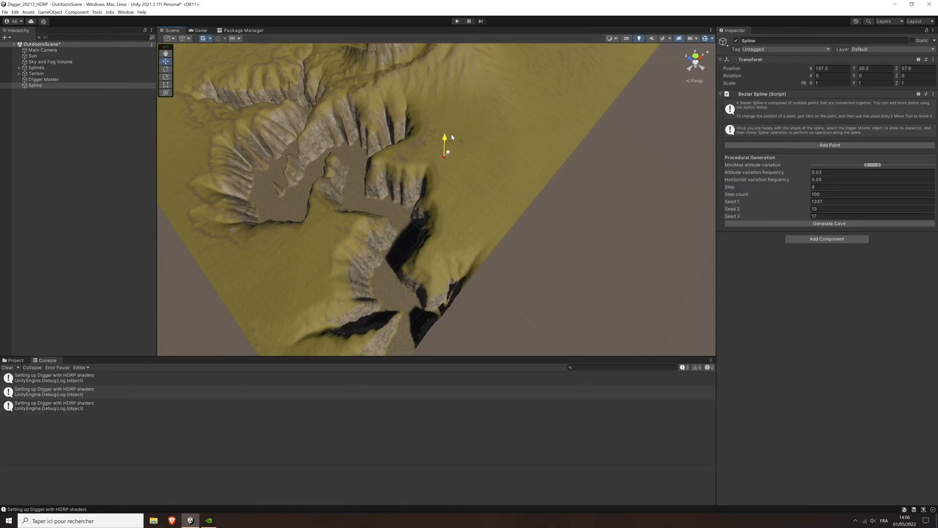
Lower the spline close to the ground surface, to about Y 27.92.
{"action": "scroll", "coordinate": [477, 151], "scroll_direction": "up", "scroll_amount": 7}
{"action": "right_click_drag", "start_coordinate": [492, 138], "coordinate": [520, 66]}
{"action": "middle_click_drag", "start_coordinate": [520, 66], "coordinate": [522, 127]}
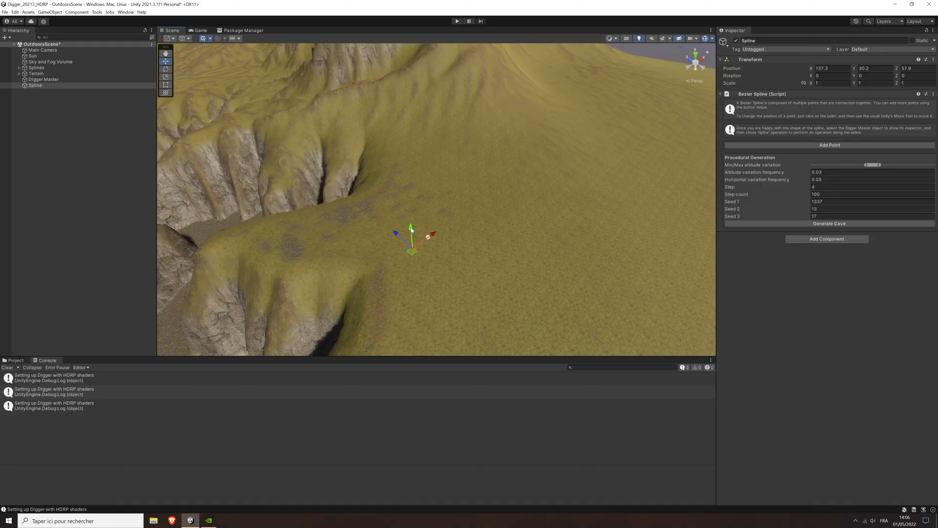
{"action": "left_click_drag", "start_coordinate": [412, 230], "coordinate": [410, 253]}
{"action": "left_click_drag", "start_coordinate": [409, 252], "coordinate": [413, 240]}
Add several points to the spline and move one of them to about X 16.05, Z 5.49.
{"action": "left_click", "coordinate": [831, 145]}
{"action": "left_click", "coordinate": [831, 145]}
{"action": "left_click", "coordinate": [831, 145]}
{"action": "left_click", "coordinate": [831, 145]}
{"action": "left_click", "coordinate": [443, 238]}
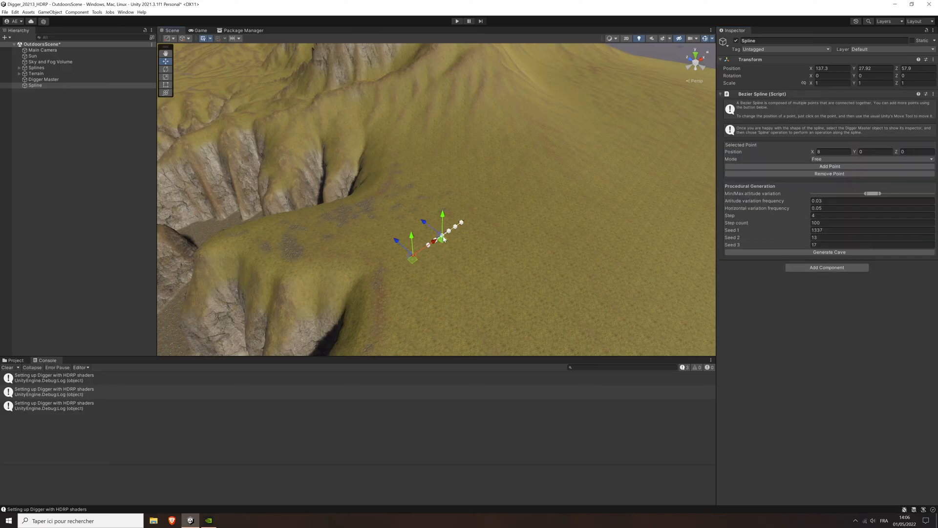
{"action": "left_click_drag", "start_coordinate": [443, 238], "coordinate": [453, 211]}
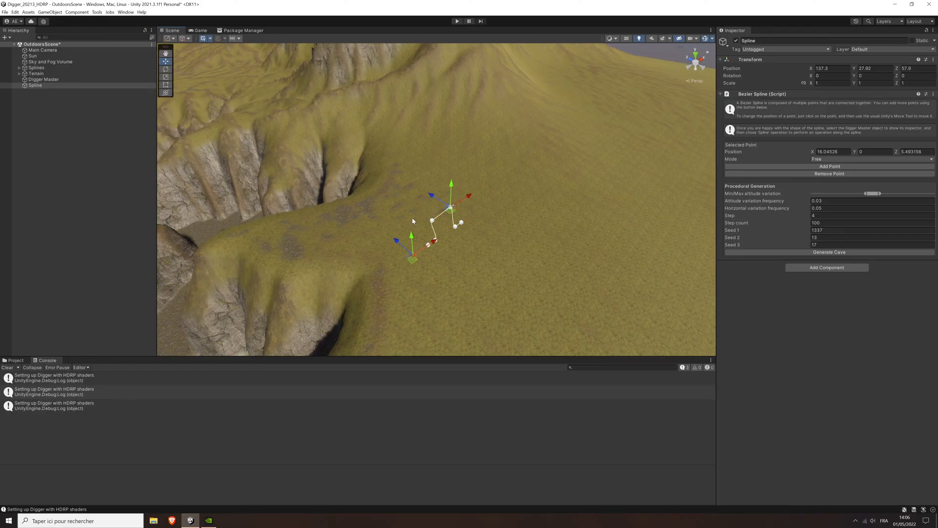
Move the neighbouring spline point sideways towards the canyon and set its mode to Aligned.
{"action": "left_click", "coordinate": [433, 221]}
{"action": "left_click_drag", "start_coordinate": [434, 223], "coordinate": [405, 215]}
{"action": "left_click", "coordinate": [815, 160]}
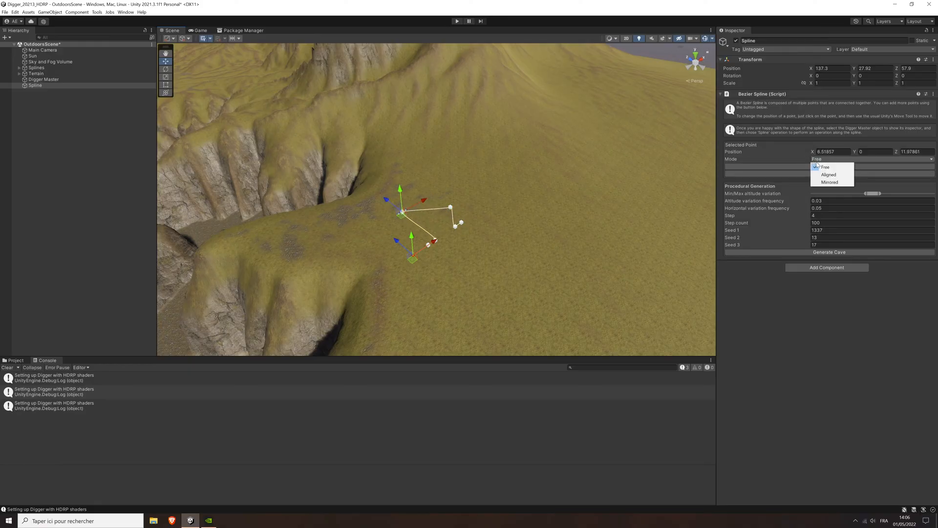
{"action": "left_click", "coordinate": [847, 177]}
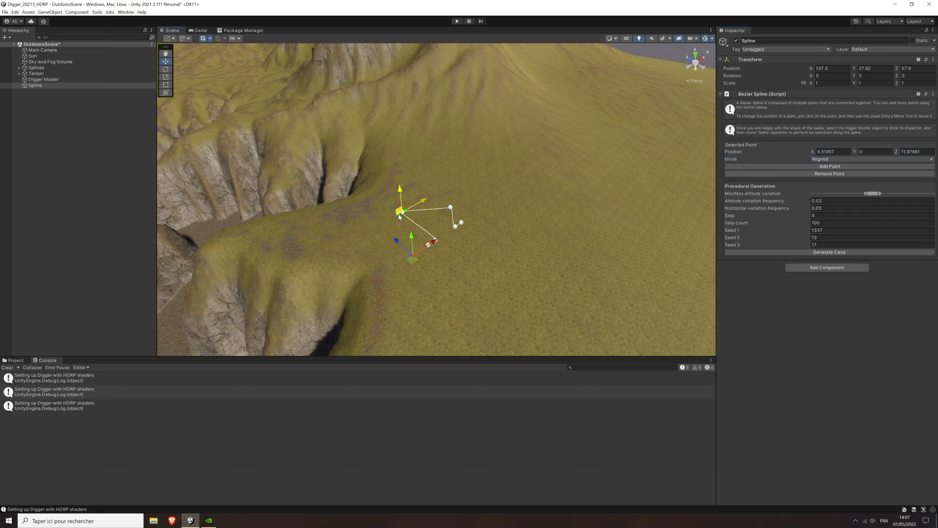
Reposition the aligned point's control handles to bend the spline into a smooth rounded curve.
{"action": "scroll", "coordinate": [400, 217], "scroll_direction": "up", "scroll_amount": 3}
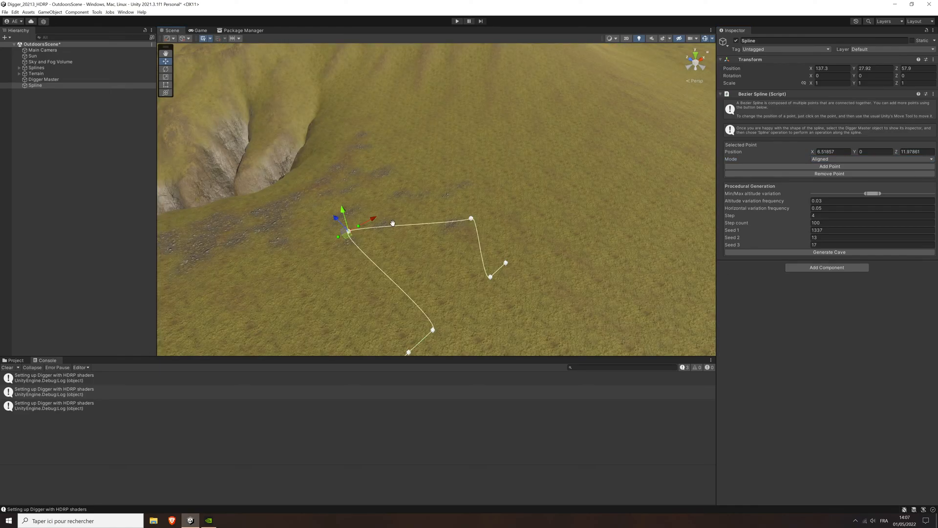
{"action": "key", "text": "f"}
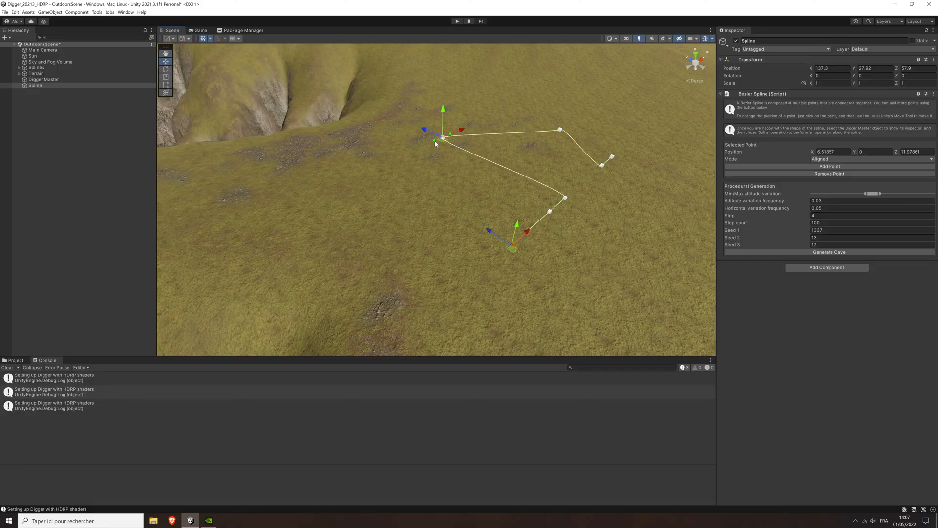
{"action": "left_click", "coordinate": [435, 142]}
{"action": "left_click_drag", "start_coordinate": [435, 143], "coordinate": [415, 177]}
{"action": "left_click", "coordinate": [446, 134]}
{"action": "left_click_drag", "start_coordinate": [446, 134], "coordinate": [462, 107]}
{"action": "scroll", "coordinate": [542, 136], "scroll_direction": "down", "scroll_amount": 5}
{"action": "left_click_drag", "start_coordinate": [546, 147], "coordinate": [459, 186], "text": "alt"}
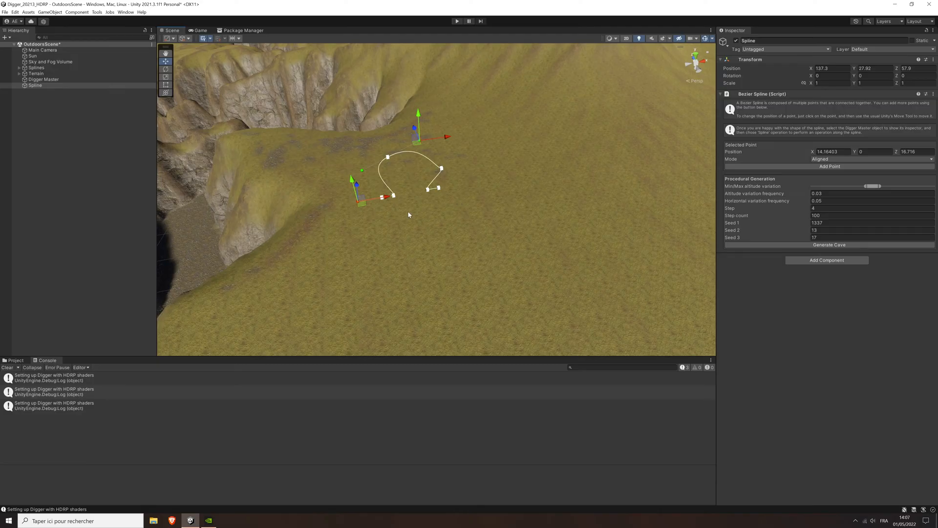
{"action": "scroll", "coordinate": [426, 215], "scroll_direction": "down", "scroll_amount": 2}
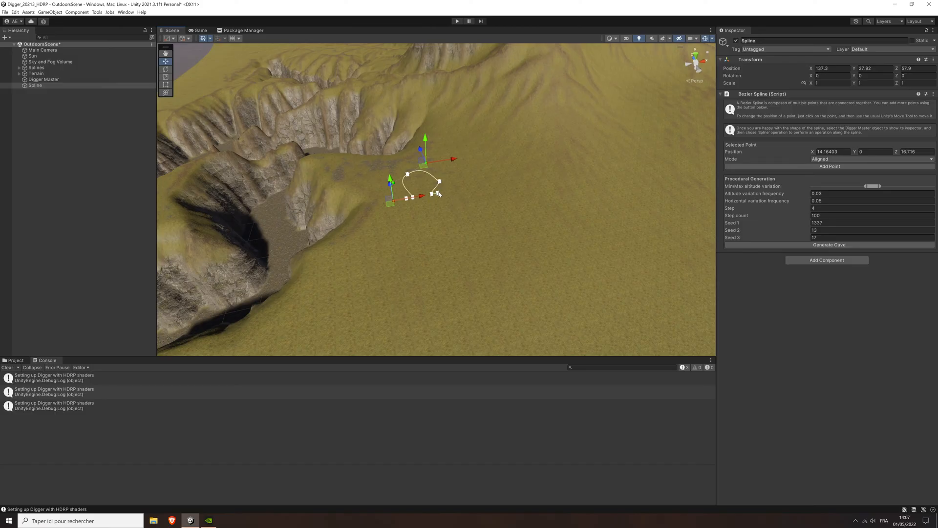
{"action": "mouse_move", "coordinate": [482, 180]}
{"action": "right_mouse_down"}
{"action": "mouse_move", "coordinate": [510, 176]}
{"action": "mouse_move", "coordinate": [498, 185]}
{"action": "right_mouse_up"}
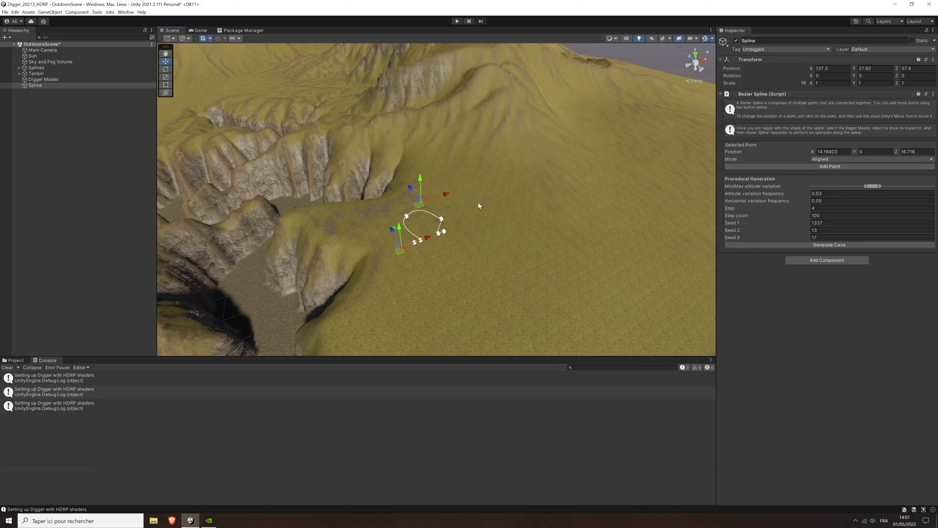
Generate a procedural cave path from the spline and examine its shape from several angles.
{"action": "left_click", "coordinate": [829, 245]}
{"action": "right_click_drag", "start_coordinate": [640, 229], "coordinate": [565, 228]}
{"action": "middle_click_drag", "start_coordinate": [565, 228], "coordinate": [556, 220]}
{"action": "right_click_drag", "start_coordinate": [555, 220], "coordinate": [618, 185]}
{"action": "middle_click_drag", "start_coordinate": [524, 211], "coordinate": [542, 201]}
{"action": "right_click_drag", "start_coordinate": [542, 201], "coordinate": [584, 217]}
{"action": "middle_click_drag", "start_coordinate": [584, 218], "coordinate": [577, 216]}
Move one point of the generated cave path to about X -11.31, Y -3.45, Z -24.03.
{"action": "left_click", "coordinate": [415, 206]}
{"action": "left_click_drag", "start_coordinate": [416, 208], "coordinate": [398, 236]}
{"action": "left_click", "coordinate": [61, 86]}
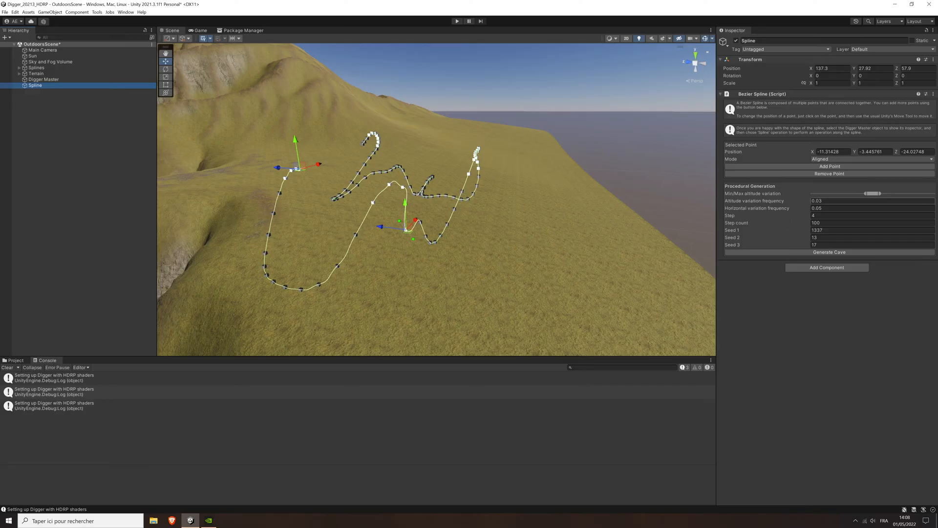
{"action": "right_click_drag", "start_coordinate": [430, 205], "coordinate": [442, 179]}
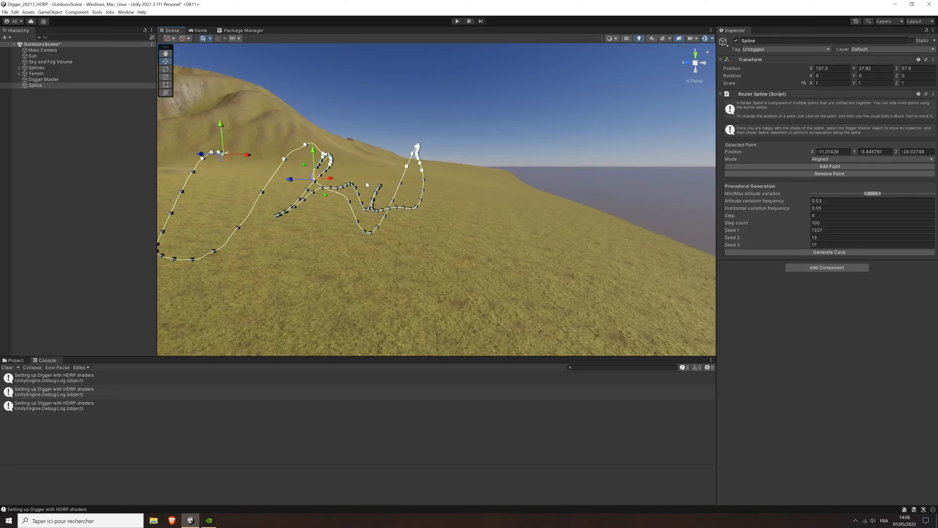
Narrow the altitude variation range, set the altitude variation frequency to 0.003 and regenerate the cave path.
{"action": "left_click", "coordinate": [823, 202]}
{"action": "type", "text": "0"}
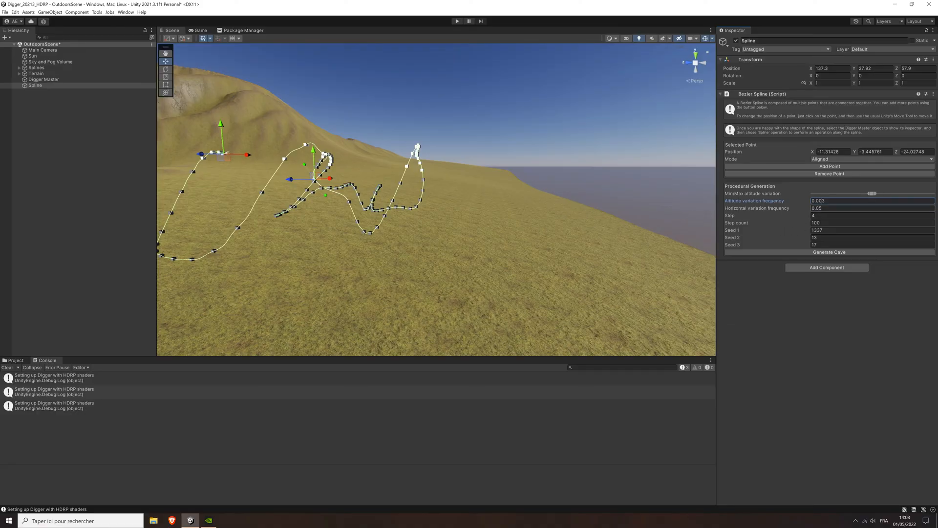
{"action": "left_click", "coordinate": [831, 252]}
{"action": "right_click_drag", "start_coordinate": [358, 192], "coordinate": [395, 234]}
{"action": "key", "text": "e"}
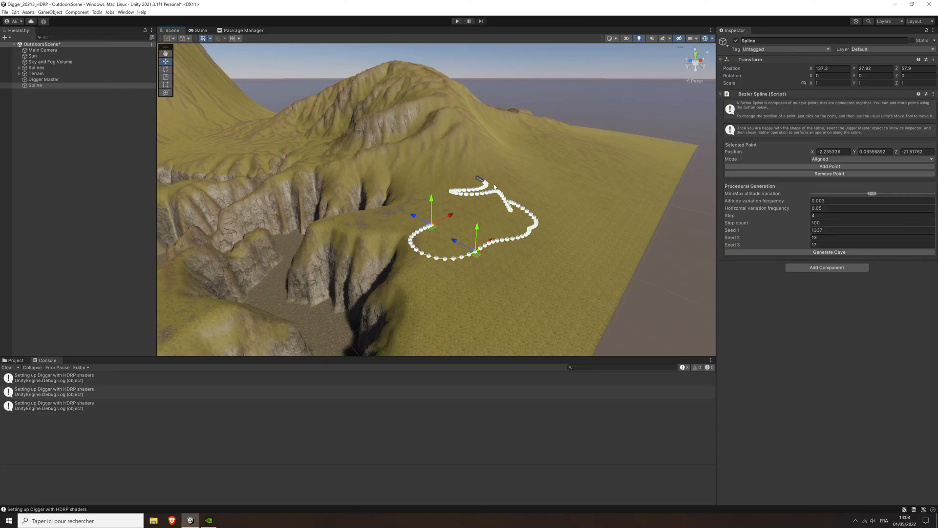
Vary the cave seeds up to 1474, 110 and 189, regenerating the cave path after each change.
{"action": "left_click_drag", "start_coordinate": [735, 231], "coordinate": [761, 248]}
{"action": "left_click", "coordinate": [825, 253]}
{"action": "left_click_drag", "start_coordinate": [745, 237], "coordinate": [765, 238]}
{"action": "left_click", "coordinate": [813, 254]}
{"action": "left_click_drag", "start_coordinate": [771, 245], "coordinate": [780, 246]}
{"action": "left_click", "coordinate": [799, 253]}
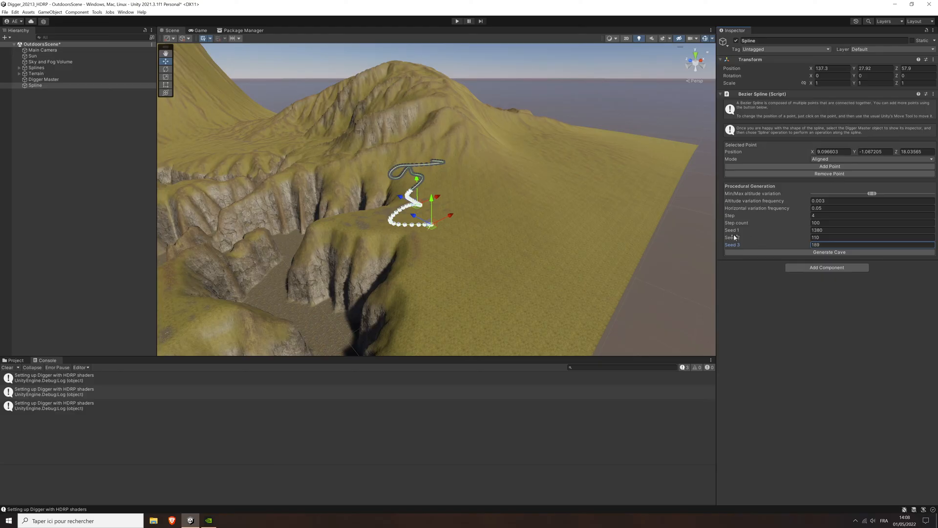
{"action": "left_click_drag", "start_coordinate": [735, 232], "coordinate": [777, 233]}
{"action": "left_click", "coordinate": [802, 253]}
Delete the generated Spline object from the scene.
{"action": "right_click_drag", "start_coordinate": [562, 233], "coordinate": [496, 239]}
{"action": "scroll", "coordinate": [495, 237], "scroll_direction": "up", "scroll_amount": 3}
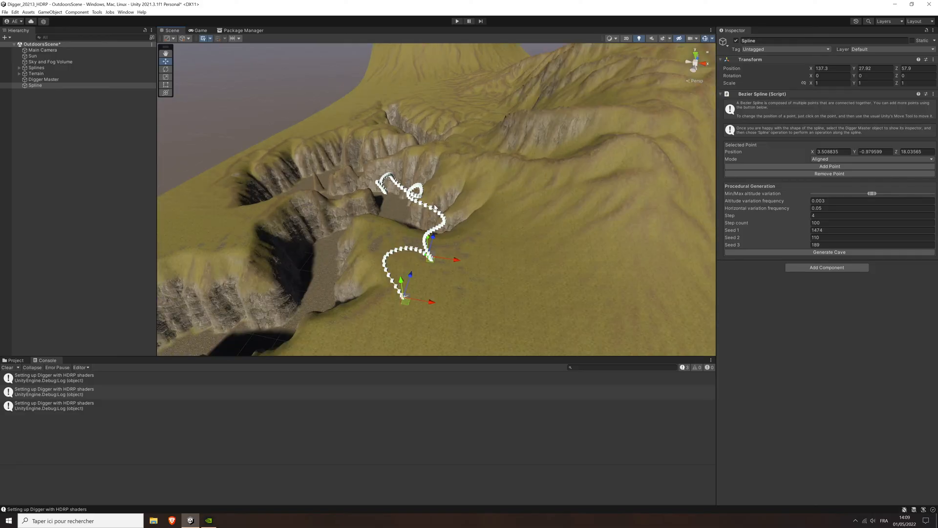
{"action": "left_click", "coordinate": [35, 85]}
{"action": "key", "text": "Delete"}
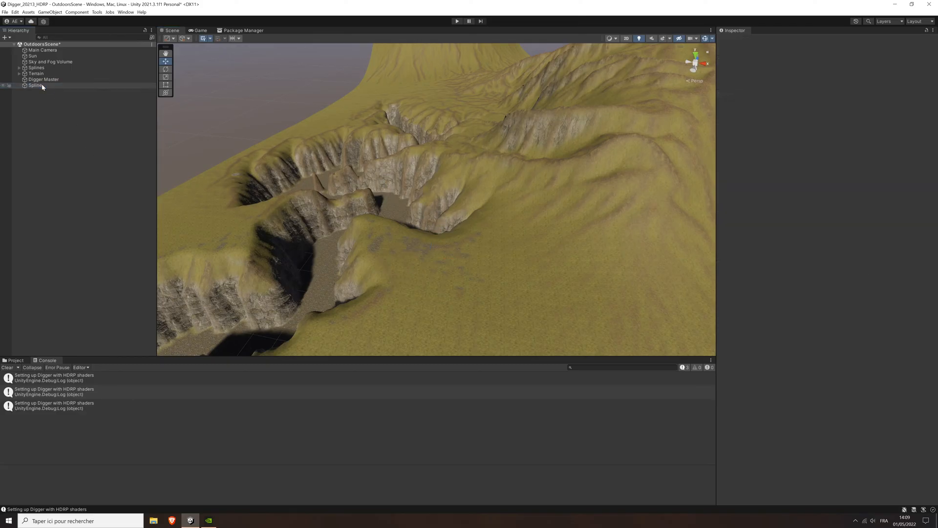
Expand the Splines group and frame "Spline - Cave in the mountain" in the scene.
{"action": "left_click", "coordinate": [20, 68]}
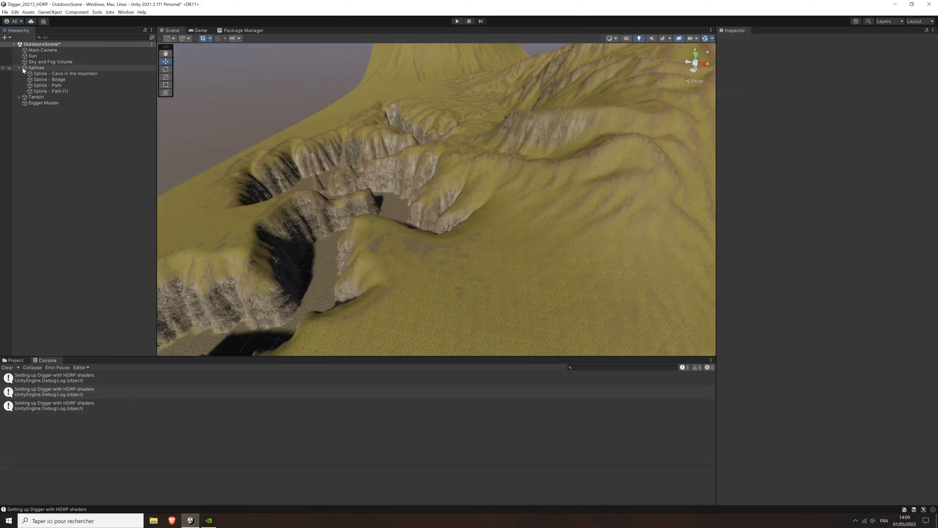
{"action": "left_click", "coordinate": [53, 74]}
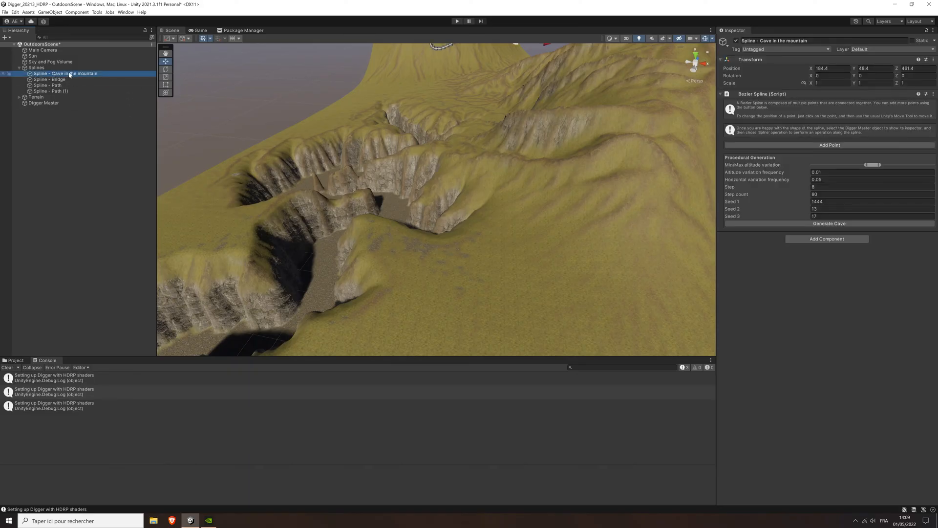
{"action": "key", "text": "f"}
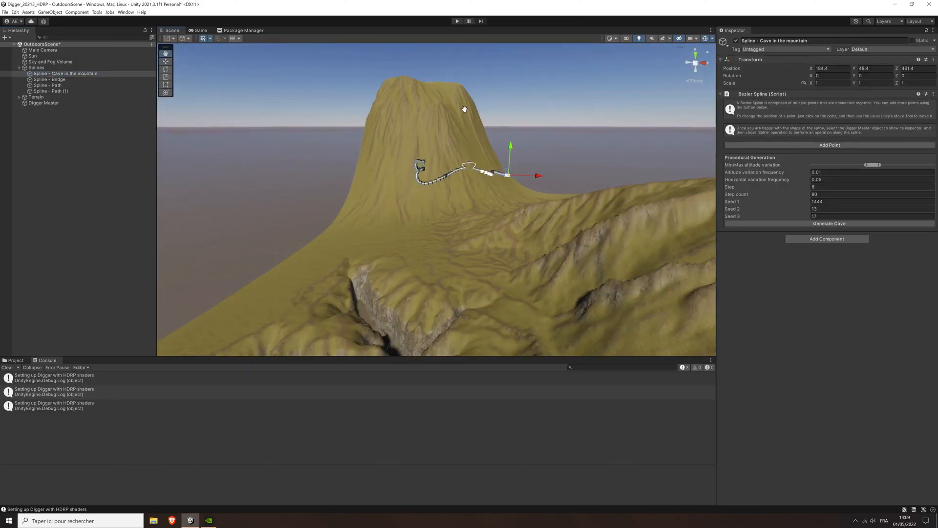
{"action": "scroll", "coordinate": [476, 196], "scroll_direction": "down", "scroll_amount": 10}
{"action": "middle_click_drag", "start_coordinate": [478, 195], "coordinate": [537, 216]}
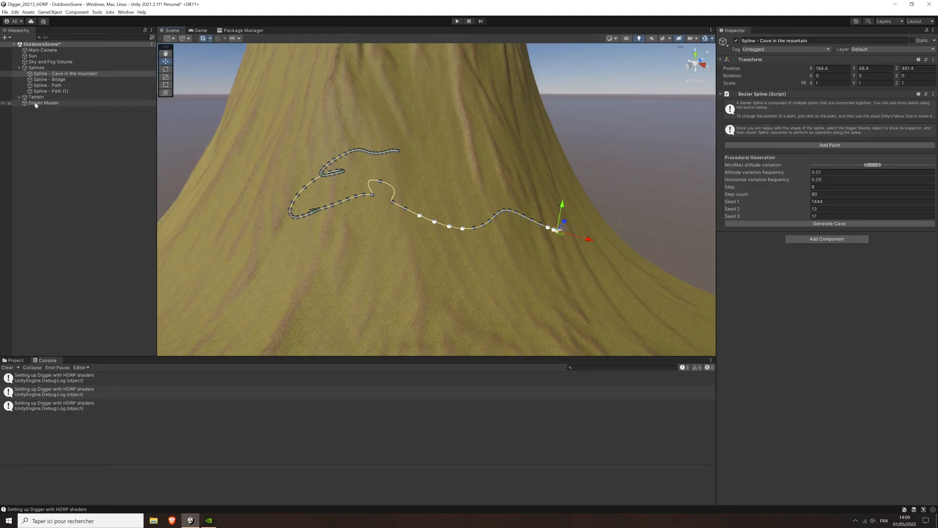
Assign "Spline - Cave in the mountain" as the spline for Digger Master's Spline operation.
{"action": "left_click", "coordinate": [59, 106]}
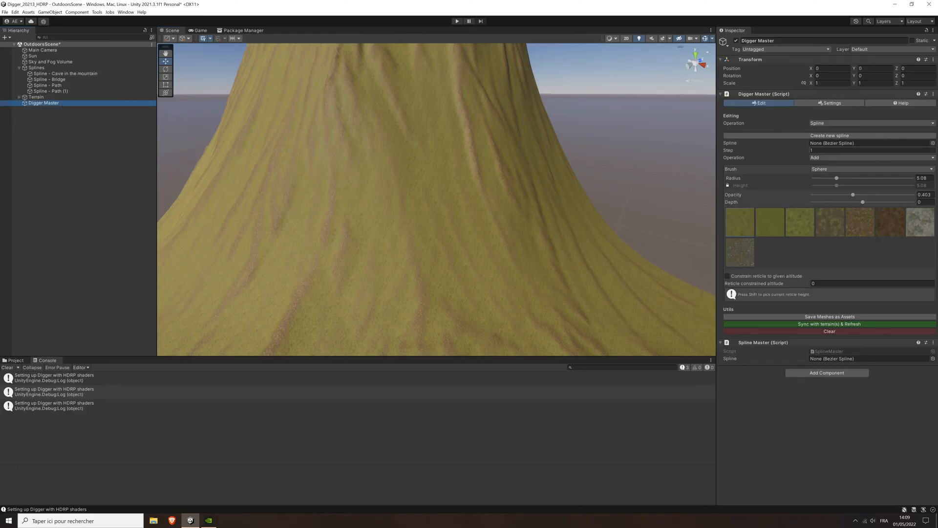
{"action": "left_click", "coordinate": [826, 124]}
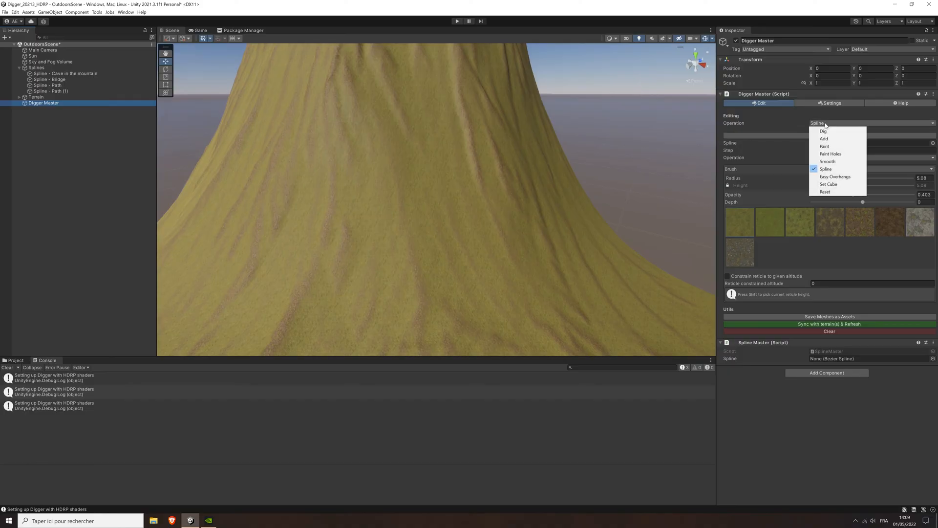
{"action": "left_click", "coordinate": [826, 169]}
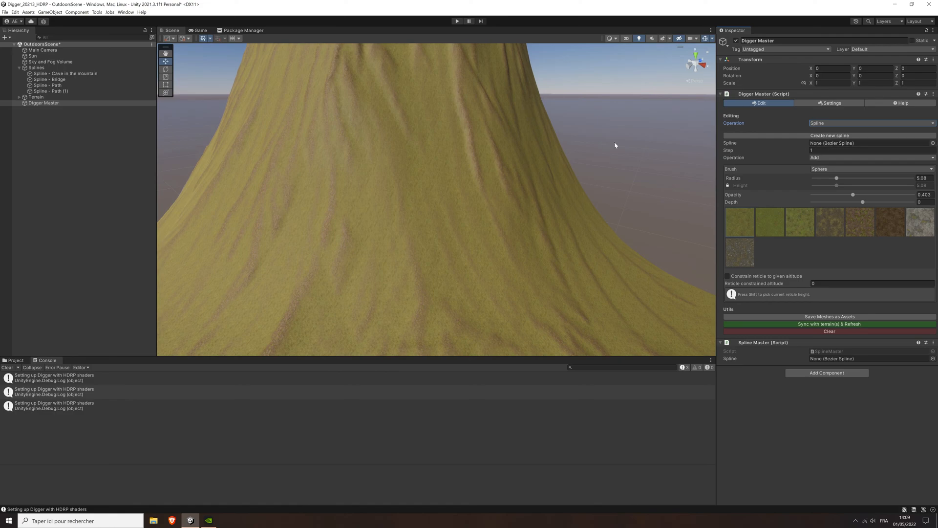
{"action": "left_click_drag", "start_coordinate": [58, 73], "coordinate": [838, 148]}
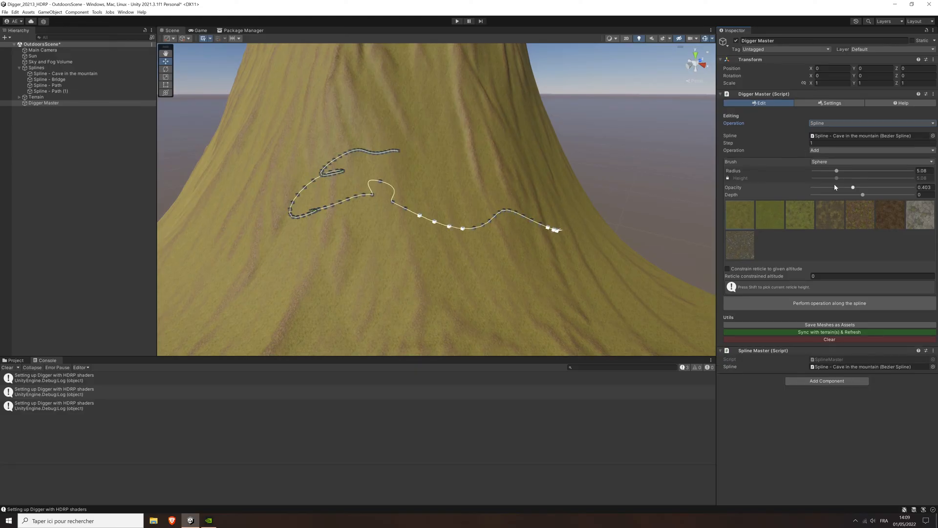
Set the spline operation to Dig with a sphere brush of radius 6, height 5 and opacity 1, and carve the cave along the spline.
{"action": "left_click", "coordinate": [841, 150]}
{"action": "left_click", "coordinate": [835, 159]}
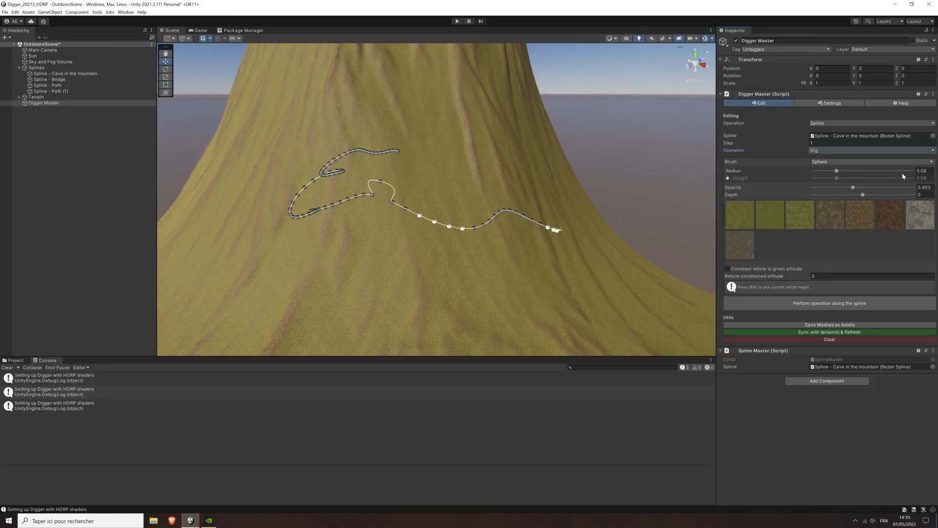
{"action": "left_click", "coordinate": [922, 170]}
{"action": "type", "text": "6"}
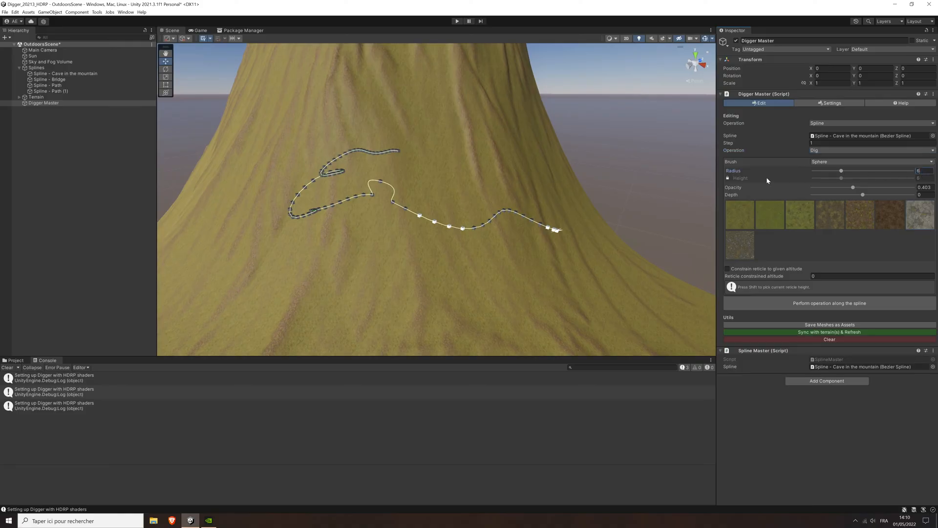
{"action": "key", "text": "Tab"}
{"action": "type", "text": "5"}
{"action": "key", "text": "Tab"}
{"action": "type", "text": "1"}
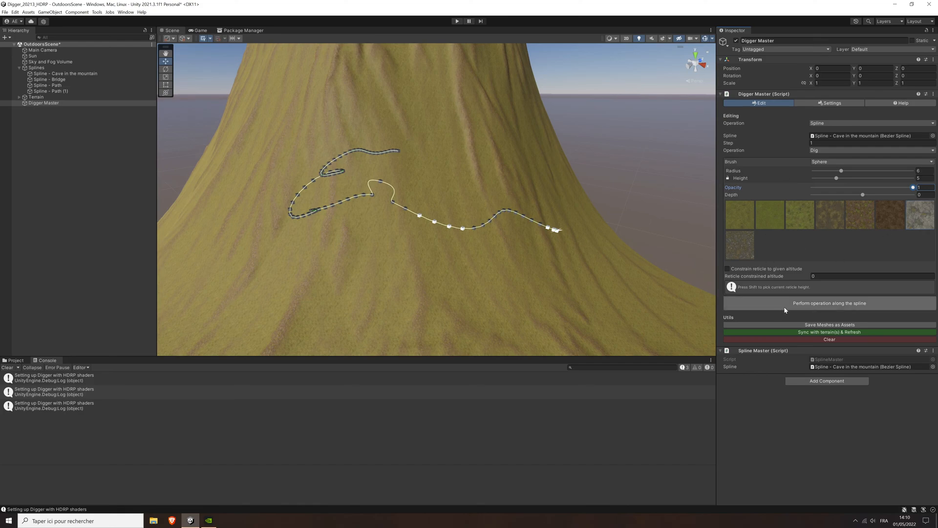
{"action": "left_click", "coordinate": [855, 306]}
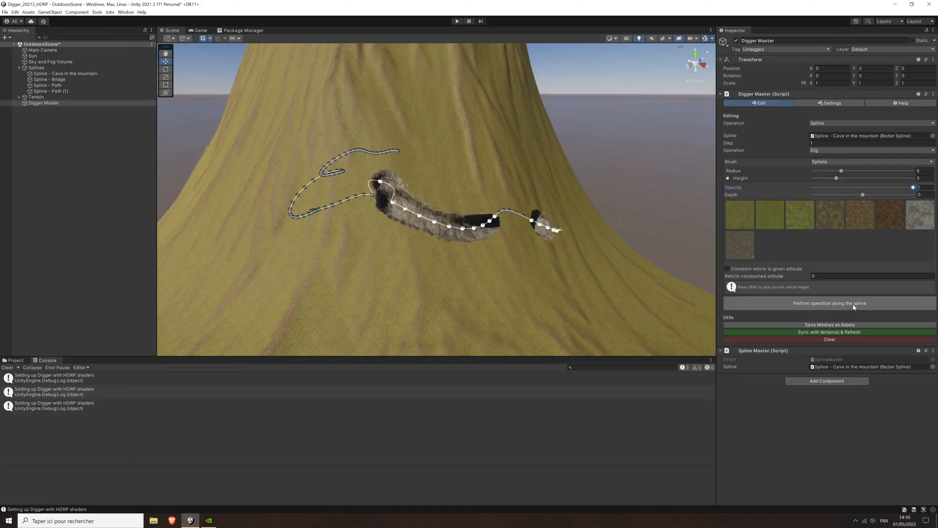
Examine the carved cave from outside the mountain, from below the terrain and from inside the tunnel.
{"action": "middle_click_drag", "start_coordinate": [436, 186], "coordinate": [557, 212]}
{"action": "scroll", "coordinate": [556, 212], "scroll_direction": "down", "scroll_amount": 3}
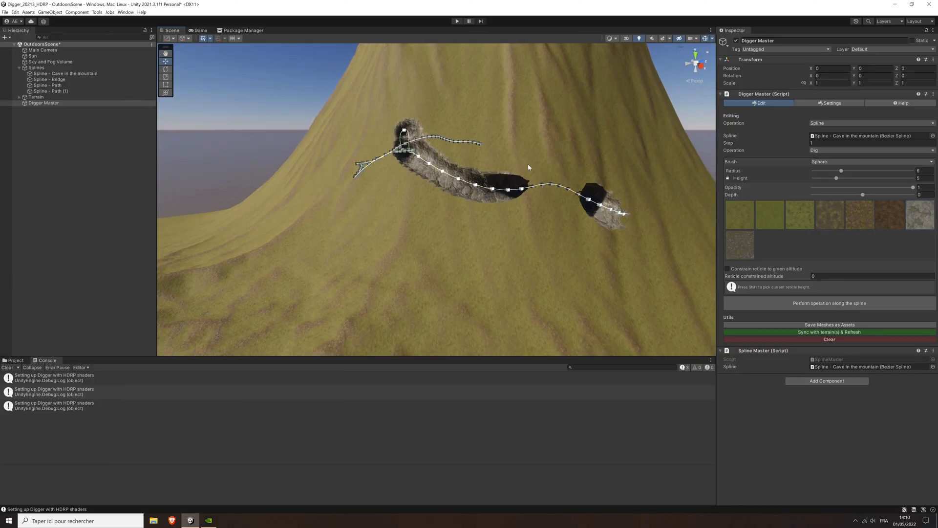
{"action": "left_click_drag", "start_coordinate": [513, 143], "coordinate": [495, 173], "text": "alt"}
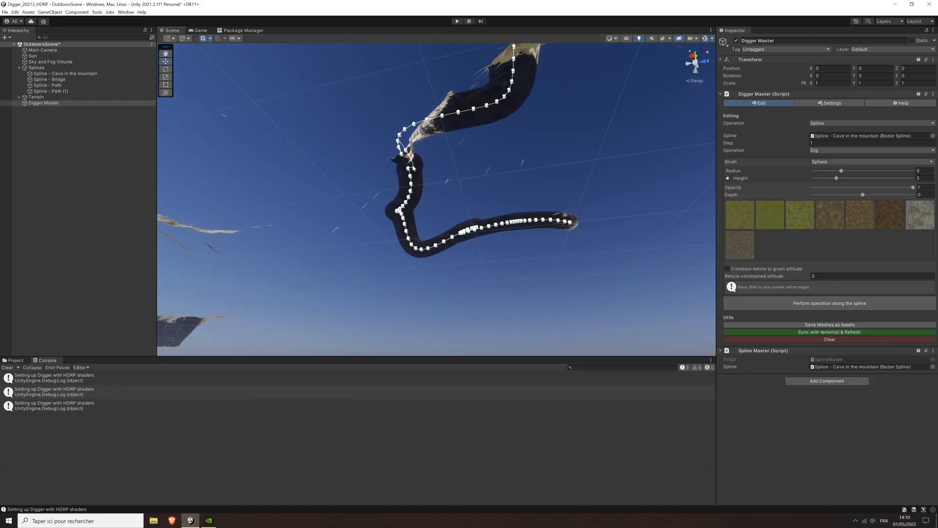
{"action": "left_click_drag", "start_coordinate": [492, 179], "coordinate": [469, 239], "text": "alt"}
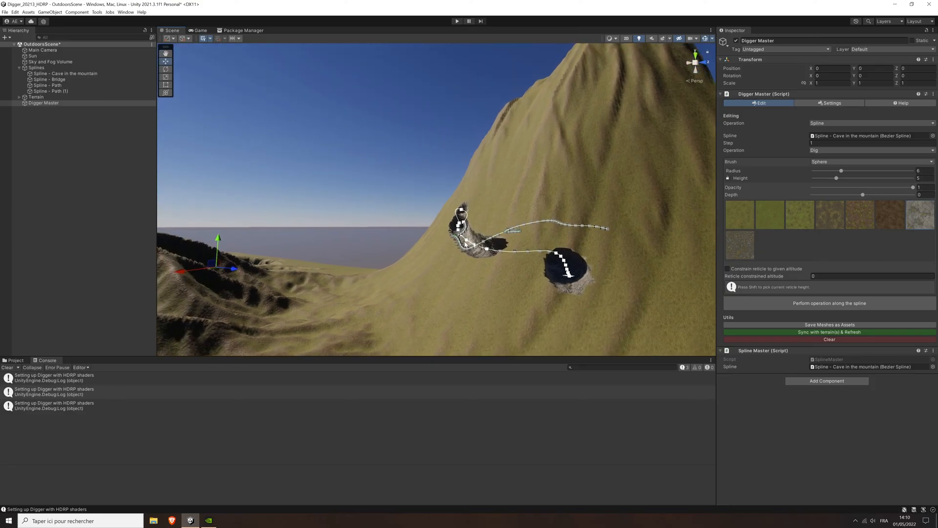
{"action": "scroll", "coordinate": [459, 221], "scroll_direction": "up", "scroll_amount": 5}
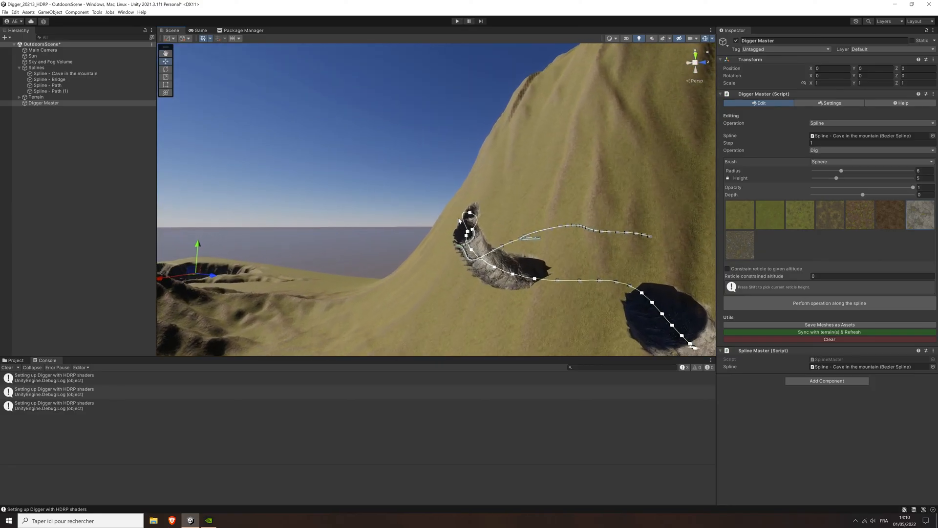
{"action": "scroll", "coordinate": [460, 222], "scroll_direction": "up", "scroll_amount": 3}
{"action": "left_click_drag", "start_coordinate": [459, 221], "coordinate": [554, 232], "text": "alt"}
{"action": "scroll", "coordinate": [522, 219], "scroll_direction": "up", "scroll_amount": 6}
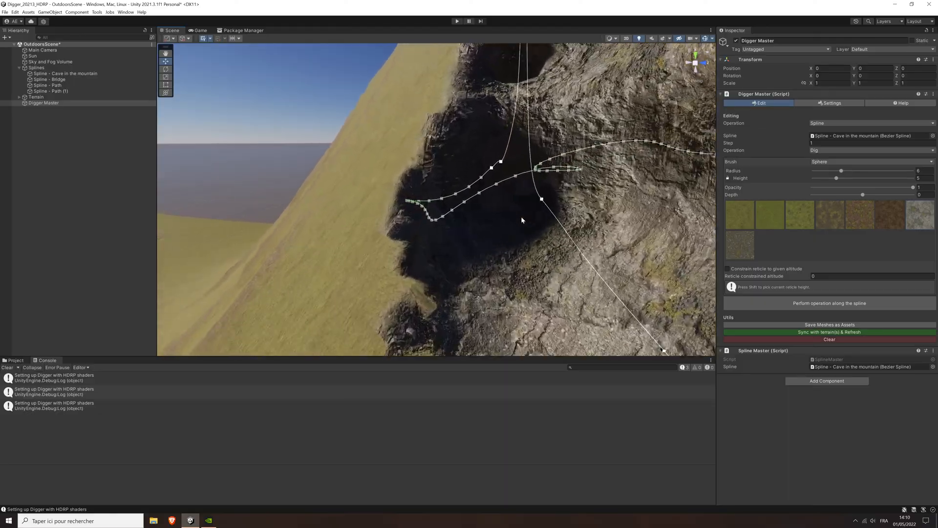
{"action": "scroll", "coordinate": [521, 216], "scroll_direction": "up", "scroll_amount": 8}
{"action": "left_click_drag", "start_coordinate": [498, 238], "coordinate": [520, 274], "text": "alt"}
{"action": "scroll", "coordinate": [521, 279], "scroll_direction": "up", "scroll_amount": 6}
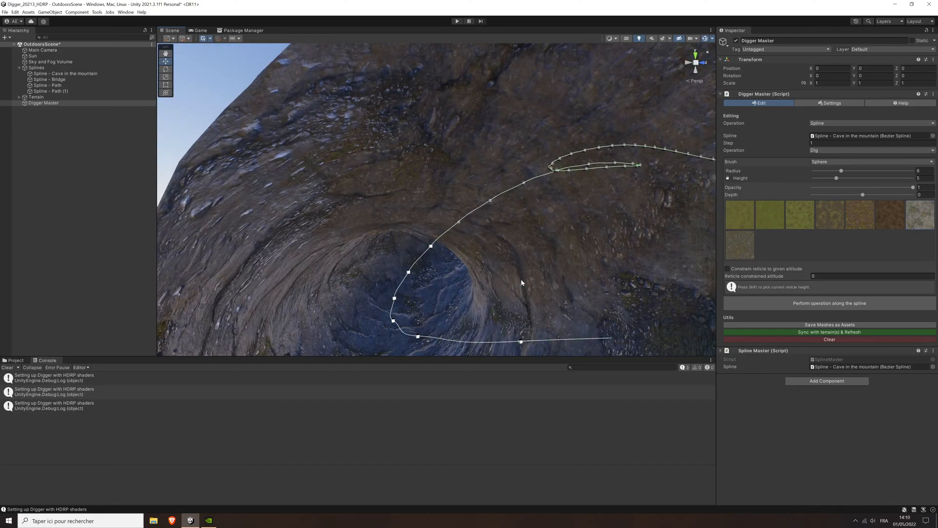
{"action": "scroll", "coordinate": [521, 279], "scroll_direction": "down", "scroll_amount": 8}
{"action": "left_click_drag", "start_coordinate": [521, 280], "coordinate": [657, 273], "text": "alt"}
{"action": "scroll", "coordinate": [558, 266], "scroll_direction": "down", "scroll_amount": 7}
{"action": "middle_click_drag", "start_coordinate": [492, 279], "coordinate": [500, 273]}
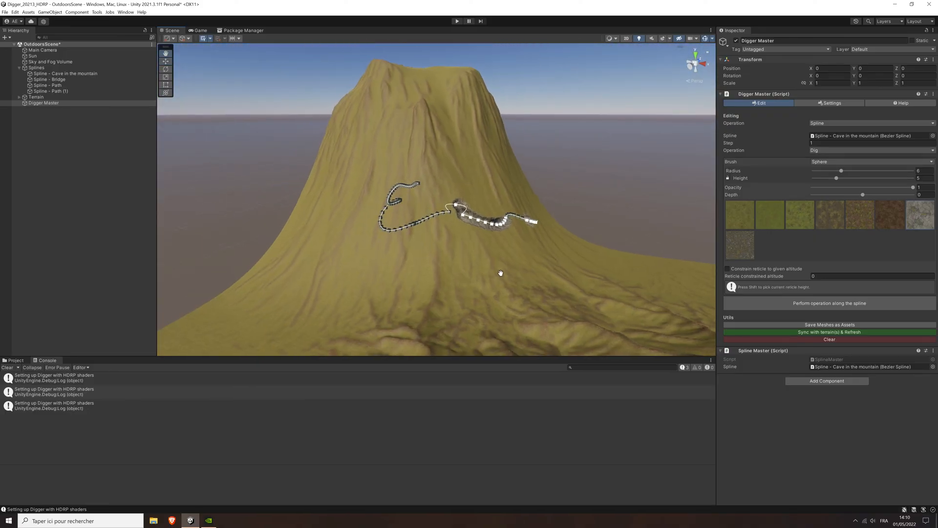
{"action": "scroll", "coordinate": [517, 264], "scroll_direction": "down", "scroll_amount": 8}
{"action": "left_click_drag", "start_coordinate": [524, 274], "coordinate": [546, 255], "text": "alt"}
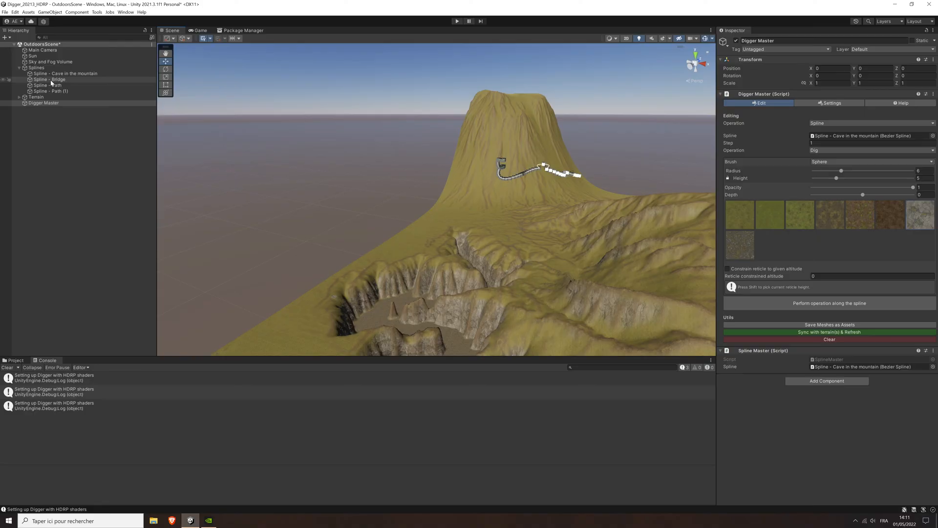
Frame "Spline - Bridge" over the canyon and assign it as the spline for Digger Master's Spline operation.
{"action": "double_click", "coordinate": [66, 80]}
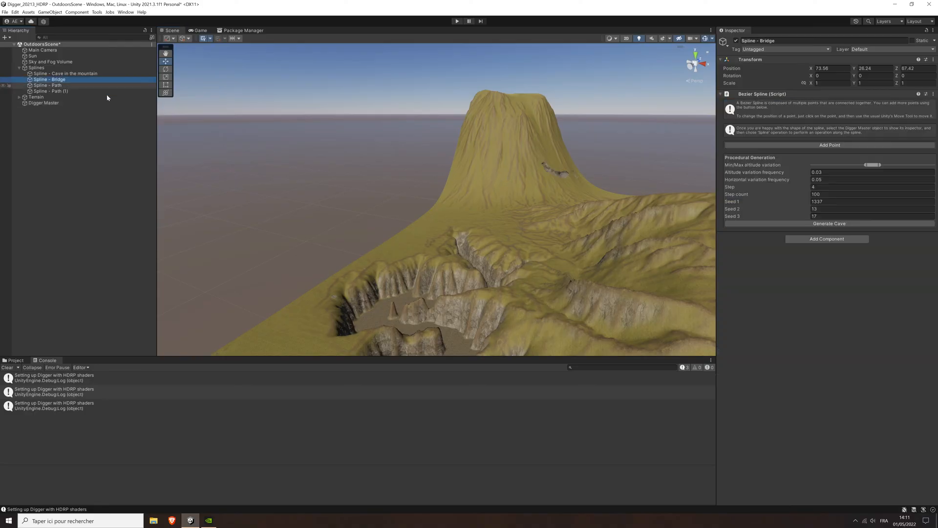
{"action": "middle_click_drag", "start_coordinate": [498, 275], "coordinate": [561, 245]}
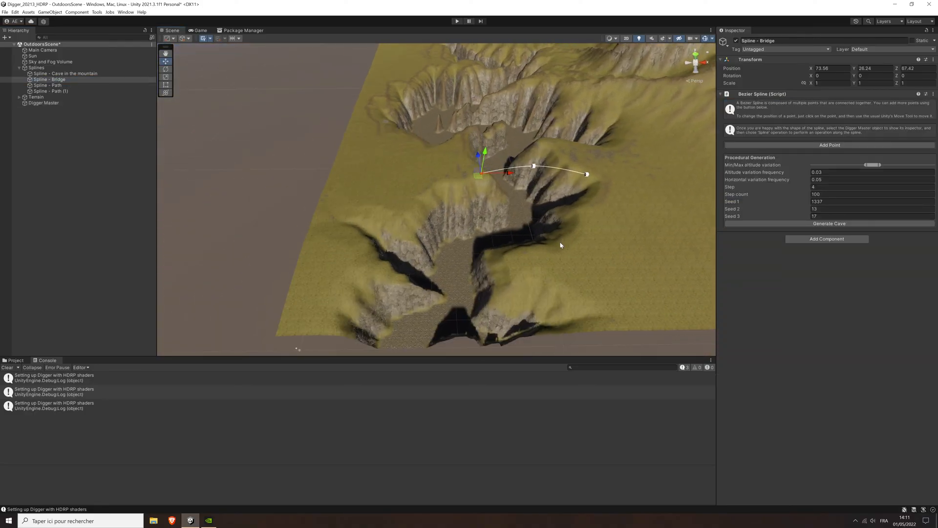
{"action": "right_click_drag", "start_coordinate": [561, 245], "coordinate": [574, 238]}
{"action": "right_click_drag", "start_coordinate": [537, 288], "coordinate": [544, 247]}
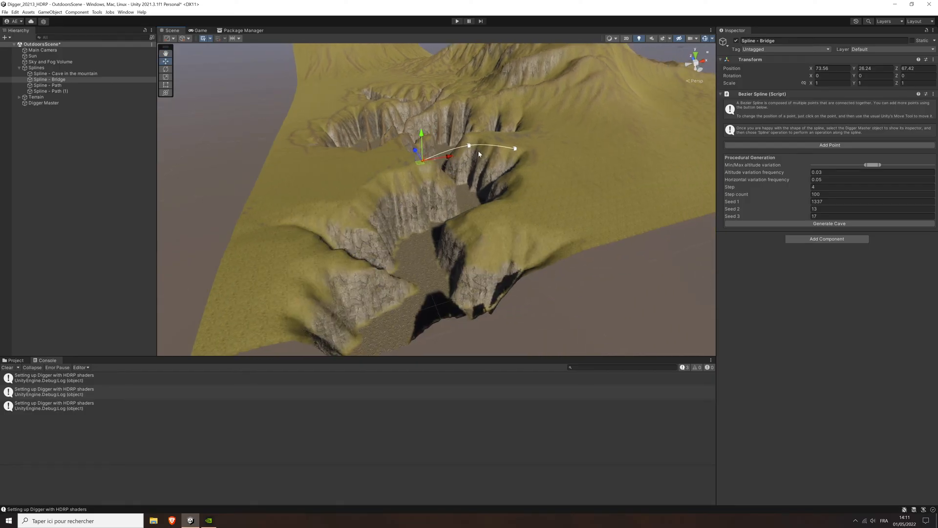
{"action": "left_click", "coordinate": [43, 103]}
{"action": "left_click_drag", "start_coordinate": [36, 80], "coordinate": [850, 138]}
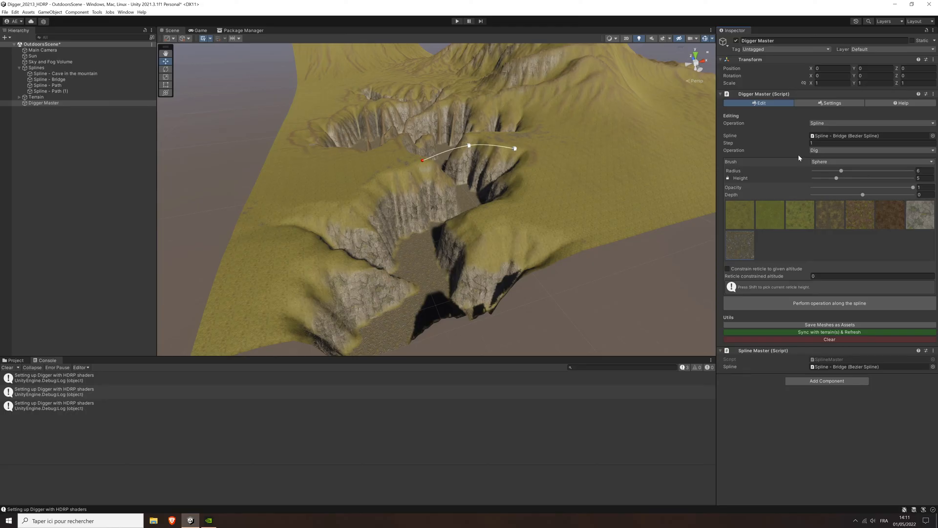
Switch the brush to Rounded Cube with Size Y 2 and perform the Dig operation along the bridge spline.
{"action": "left_click", "coordinate": [835, 164]}
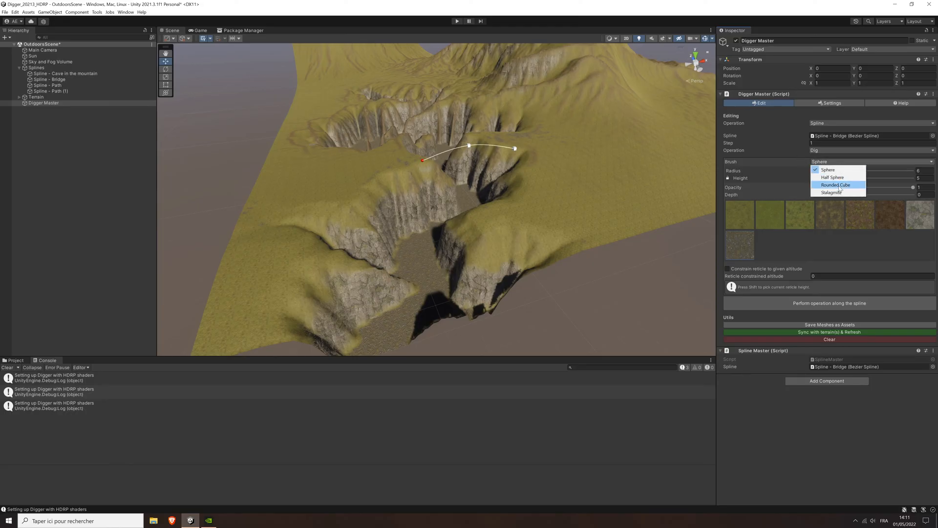
{"action": "left_click", "coordinate": [839, 186]}
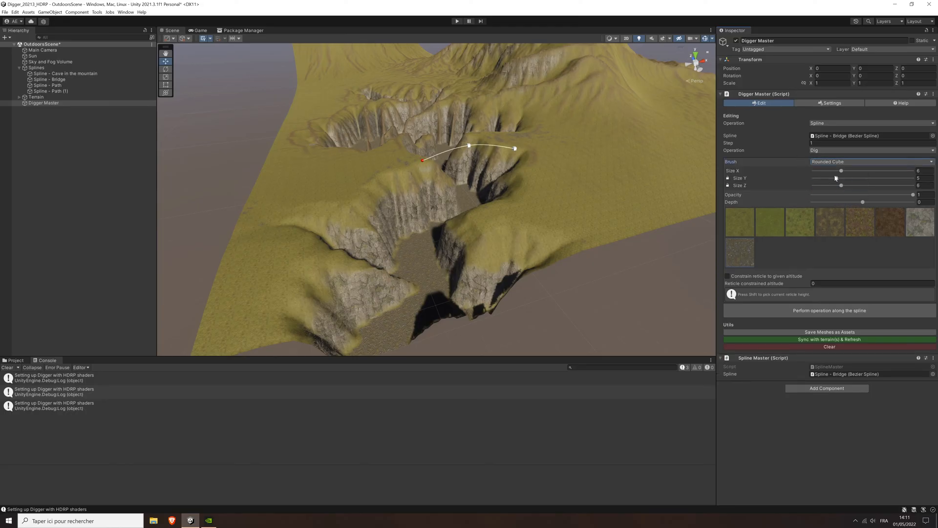
{"action": "left_click", "coordinate": [919, 178]}
{"action": "type", "text": "5"}
{"action": "left_click", "coordinate": [830, 314]}
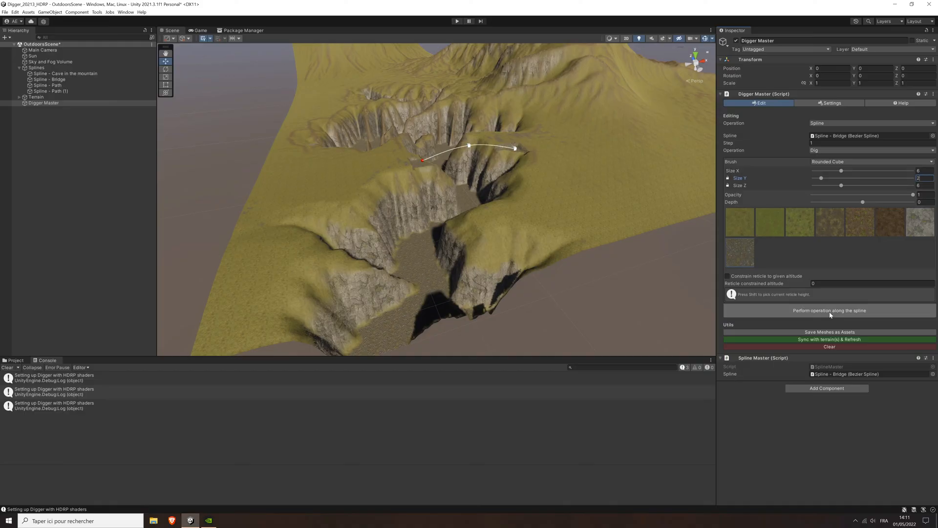
Change the operation performed along the bridge spline to Add.
{"action": "left_click", "coordinate": [818, 151]}
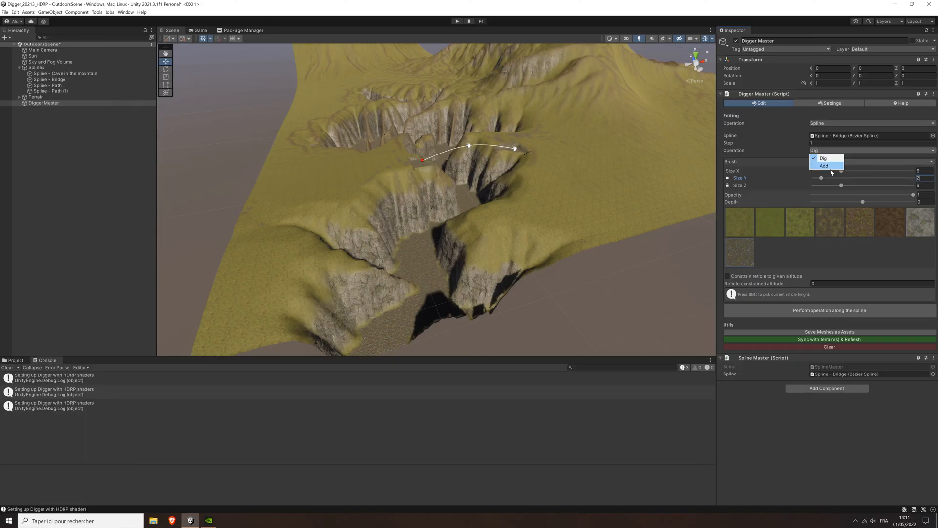
{"action": "left_click", "coordinate": [788, 152]}
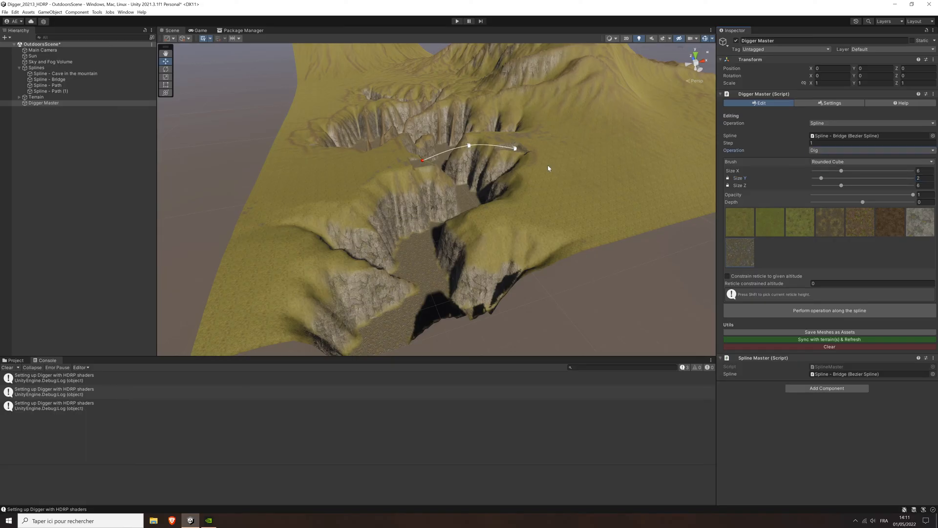
{"action": "left_click", "coordinate": [842, 150]}
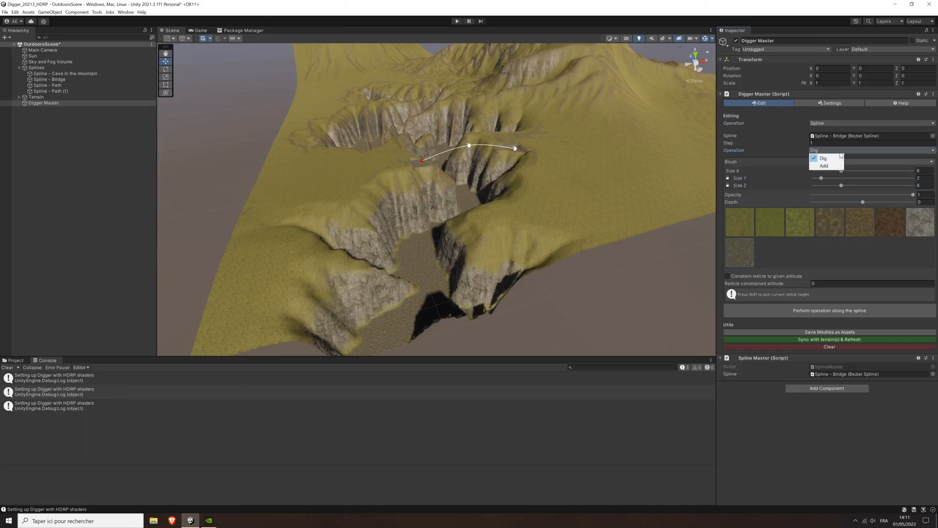
{"action": "left_click", "coordinate": [837, 166]}
Try to build a bridge along the spline with the 6 × 2 × 6 rounded cube, inspect it over the canyon, and undo it.
{"action": "left_click", "coordinate": [827, 313]}
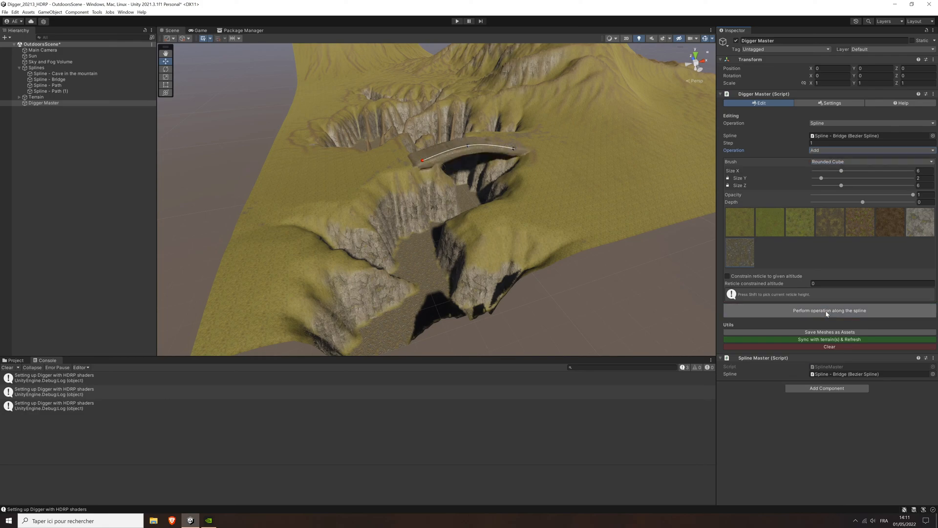
{"action": "right_click_drag", "start_coordinate": [570, 201], "coordinate": [549, 153]}
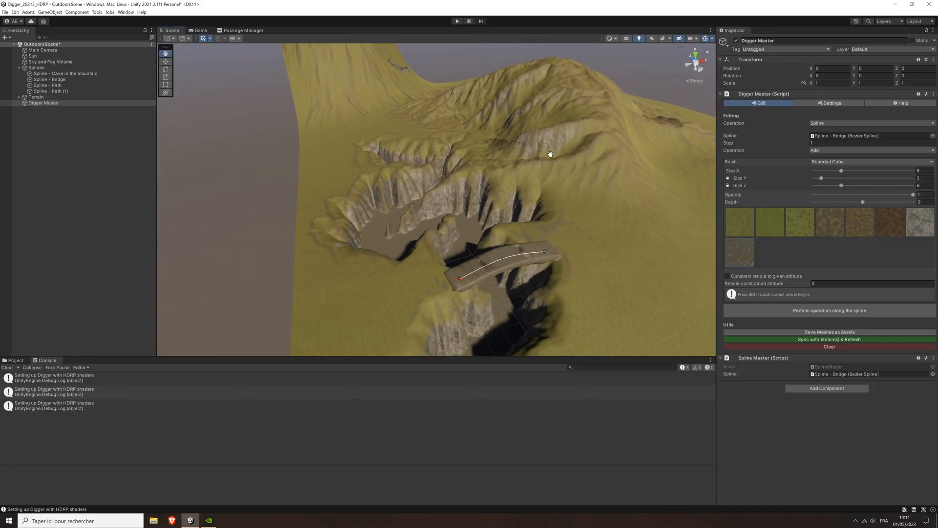
{"action": "scroll", "coordinate": [601, 236], "scroll_direction": "up", "scroll_amount": 3}
{"action": "middle_click_drag", "start_coordinate": [601, 236], "coordinate": [588, 223]}
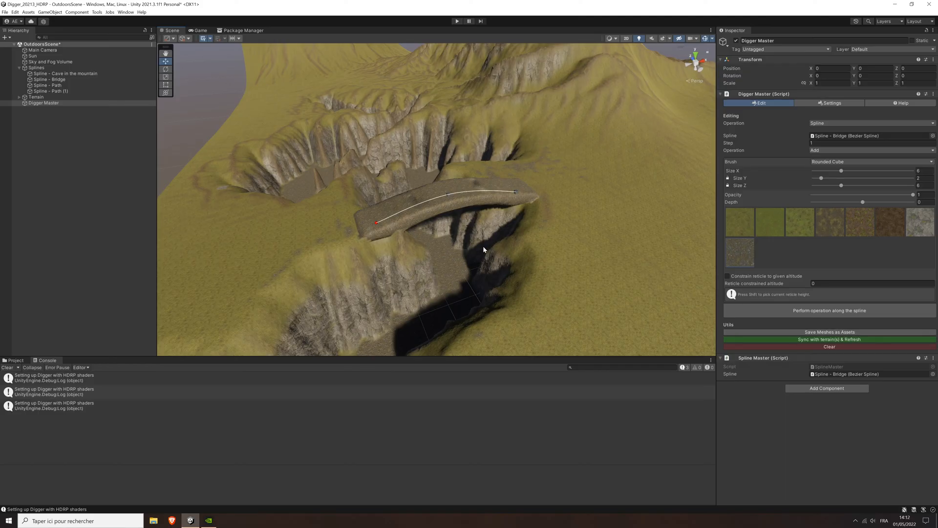
{"action": "key", "text": "ctrl+z"}
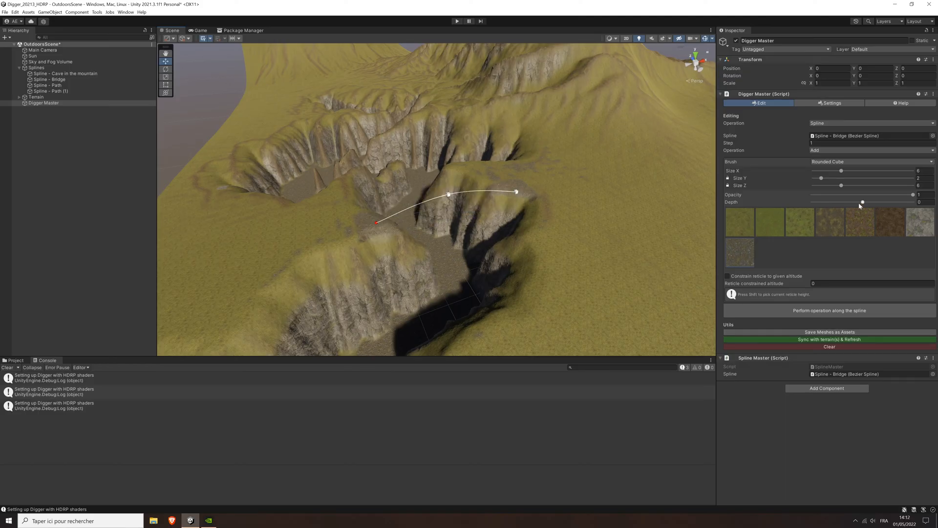
Resize the rounded cube brush to Size X 4, Size Y 1.5 and Size Z 4, and add the bridge along the spline.
{"action": "left_click_drag", "start_coordinate": [841, 172], "coordinate": [832, 171]}
{"action": "left_click", "coordinate": [925, 185]}
{"action": "type", "text": "4"}
{"action": "left_click", "coordinate": [925, 178]}
{"action": "type", "text": "1.5"}
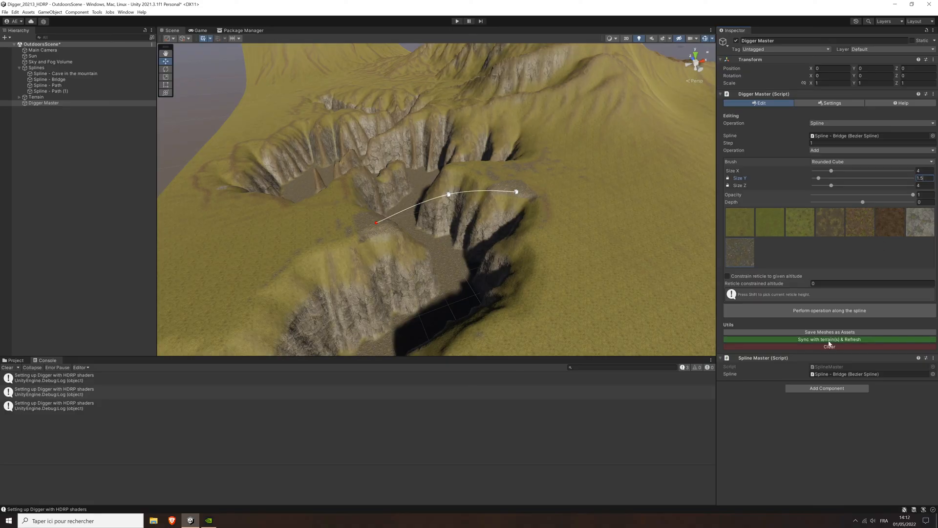
{"action": "left_click", "coordinate": [827, 313]}
{"action": "right_click_drag", "start_coordinate": [524, 209], "coordinate": [555, 232]}
{"action": "right_click_drag", "start_coordinate": [373, 197], "coordinate": [512, 183]}
{"action": "right_click_drag", "start_coordinate": [297, 217], "coordinate": [240, 188]}
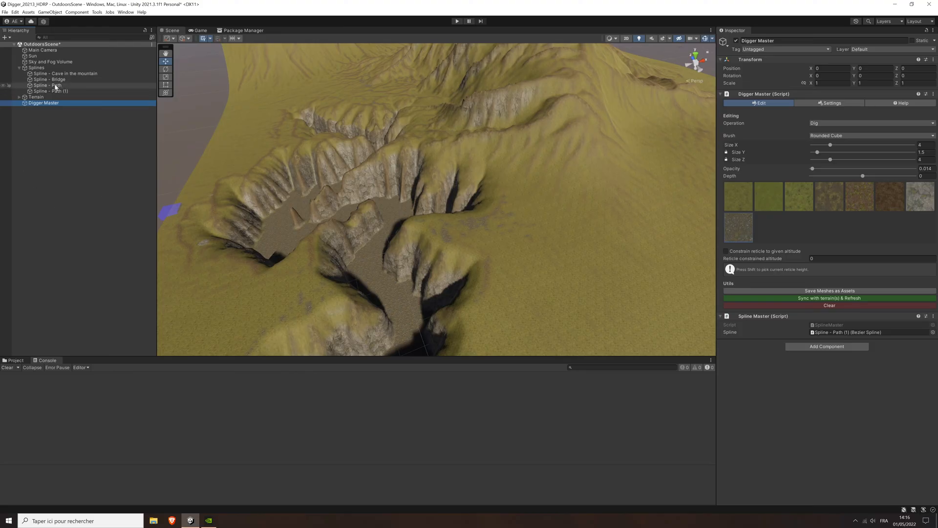
Compare the positions of "Spline - Path" and "Spline - Path (1)" along the canyon wall.
{"action": "left_click", "coordinate": [41, 85]}
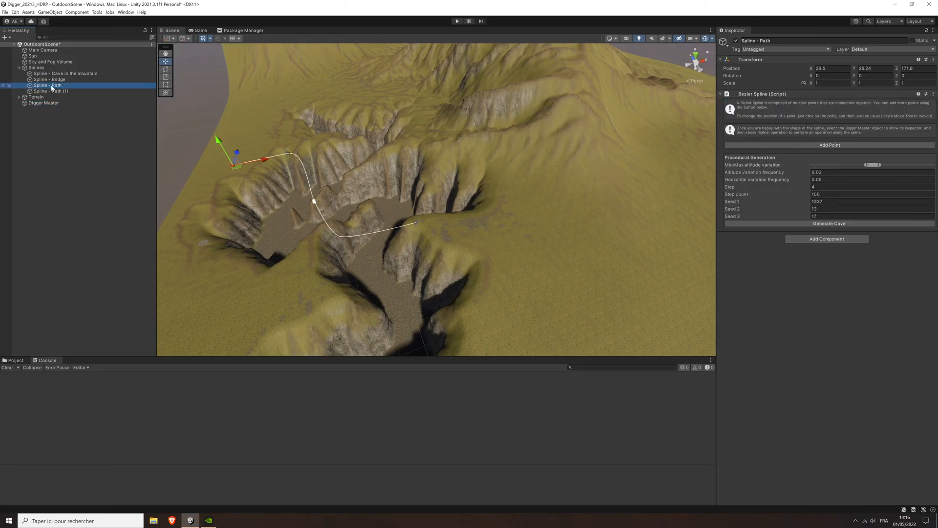
{"action": "left_click_drag", "start_coordinate": [255, 170], "coordinate": [488, 241], "text": "alt"}
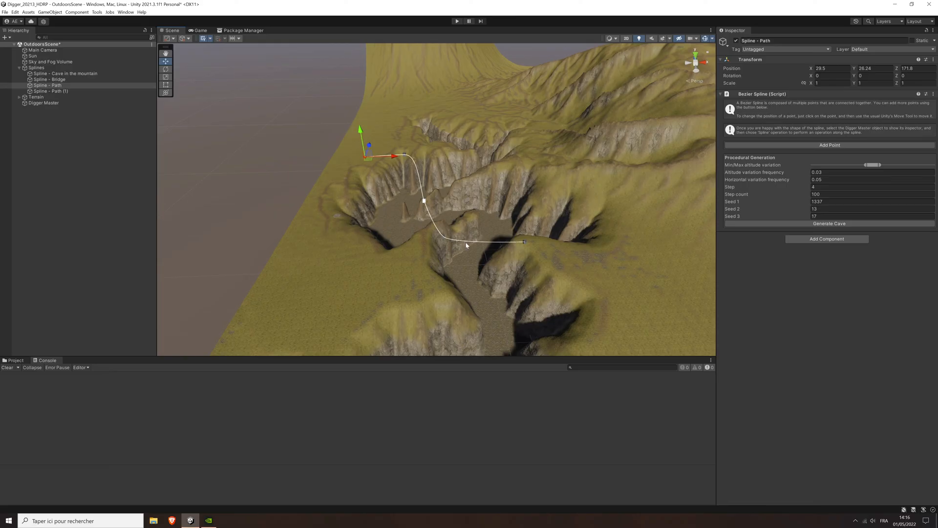
{"action": "left_click", "coordinate": [55, 91]}
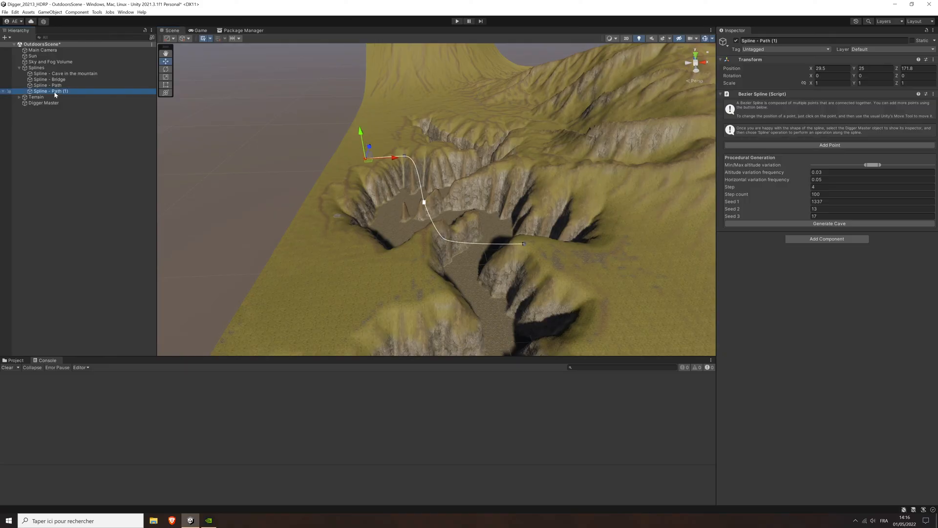
{"action": "left_click", "coordinate": [54, 86]}
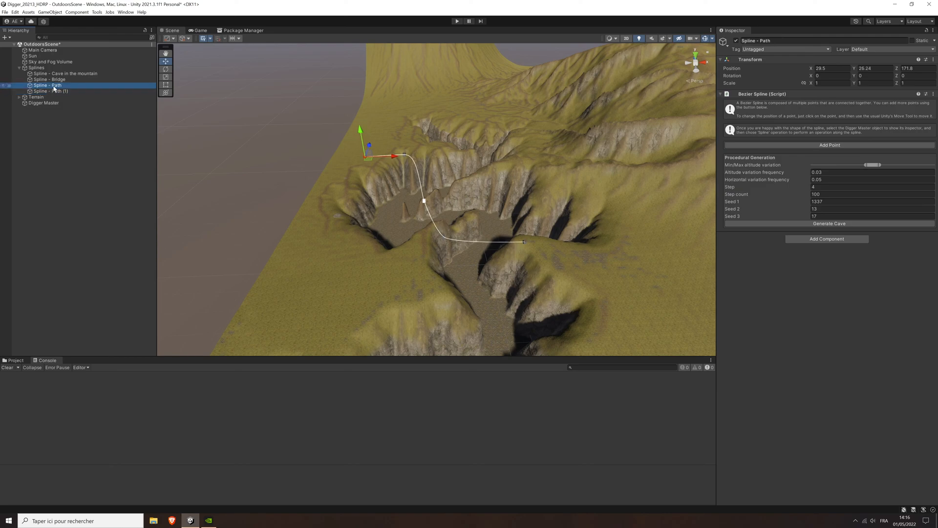
{"action": "right_click", "coordinate": [55, 88]}
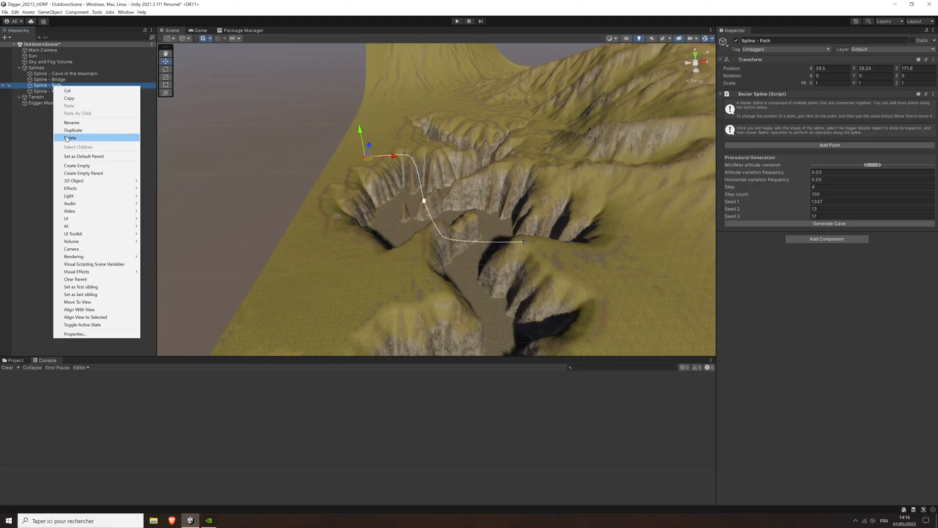
{"action": "left_click", "coordinate": [36, 92]}
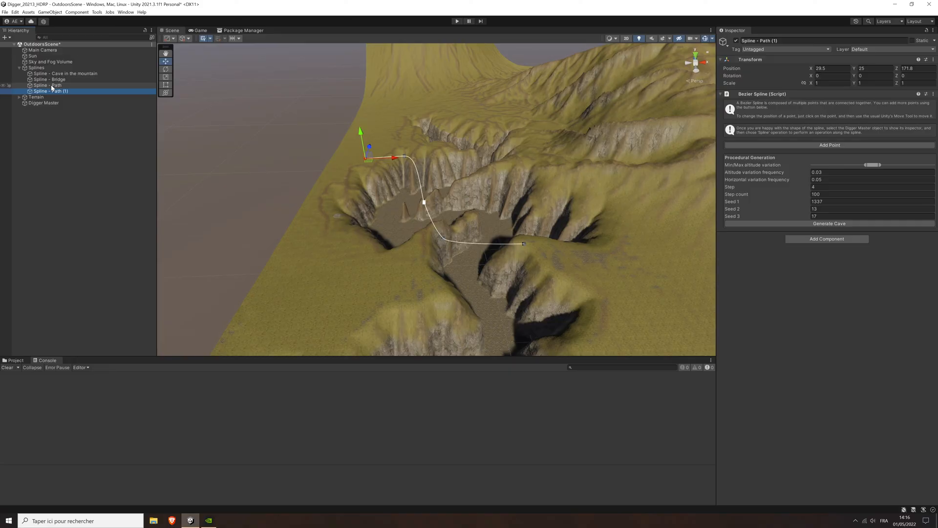
{"action": "left_click", "coordinate": [52, 87]}
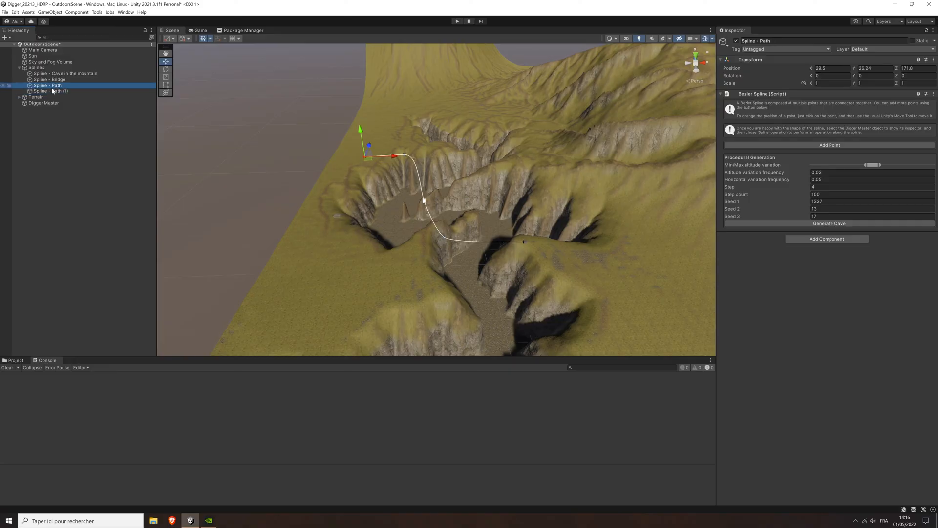
Switch Digger Master to the Spline operation and assign "Spline - Path" as its spline.
{"action": "left_click", "coordinate": [52, 92]}
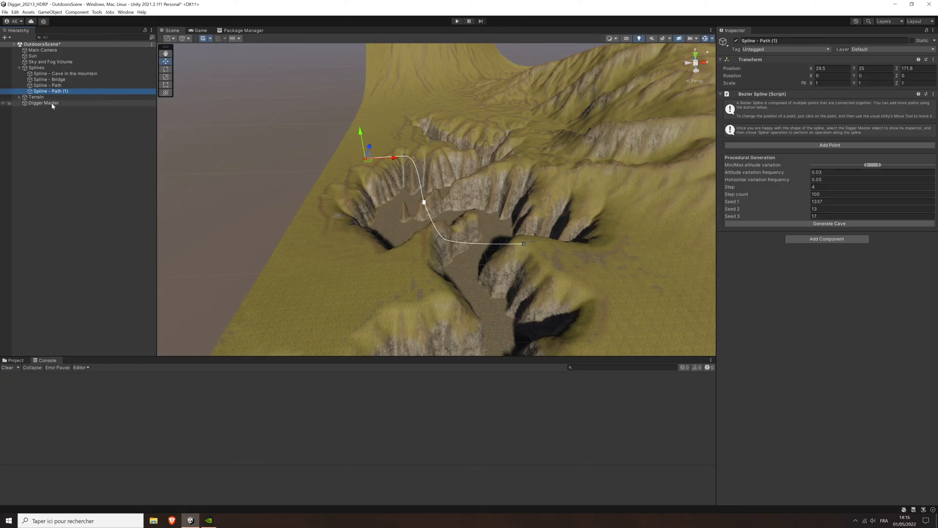
{"action": "left_click", "coordinate": [52, 104]}
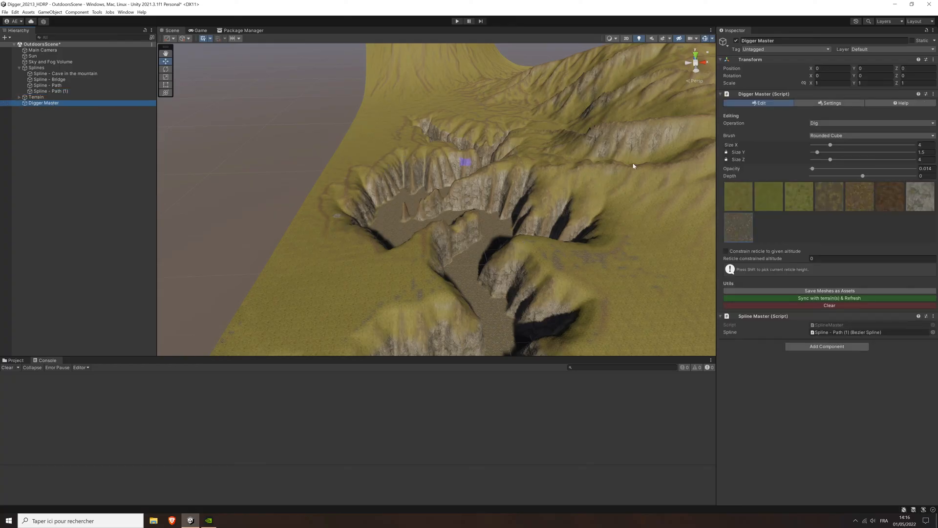
{"action": "left_click", "coordinate": [838, 124]}
{"action": "left_click", "coordinate": [837, 169]}
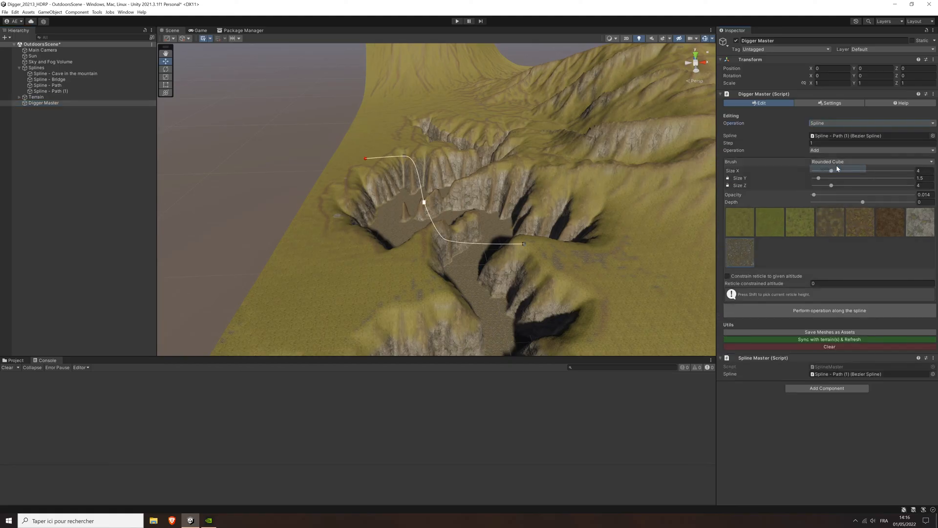
{"action": "left_click_drag", "start_coordinate": [290, 100], "coordinate": [840, 140]}
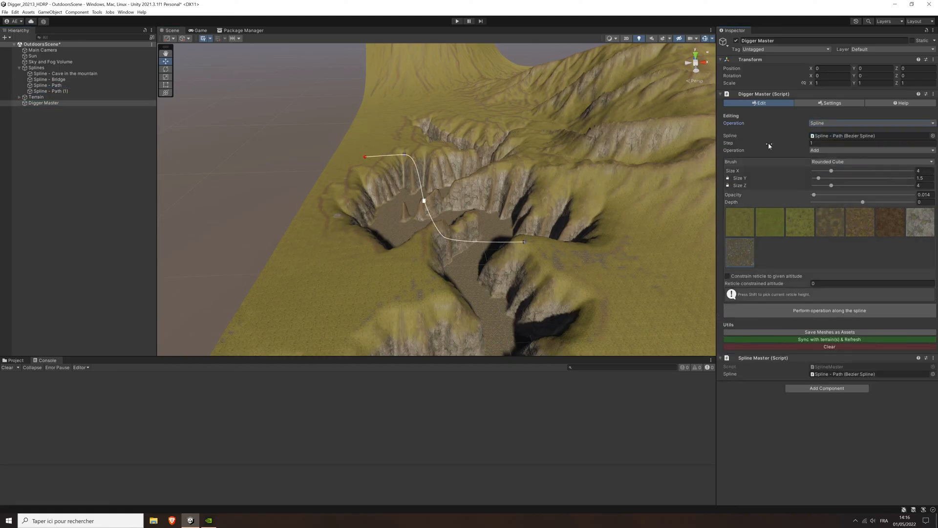
{"action": "mouse_move", "coordinate": [445, 224]}
{"action": "right_mouse_down"}
{"action": "mouse_move", "coordinate": [531, 222]}
{"action": "mouse_move", "coordinate": [427, 219]}
{"action": "right_mouse_up"}
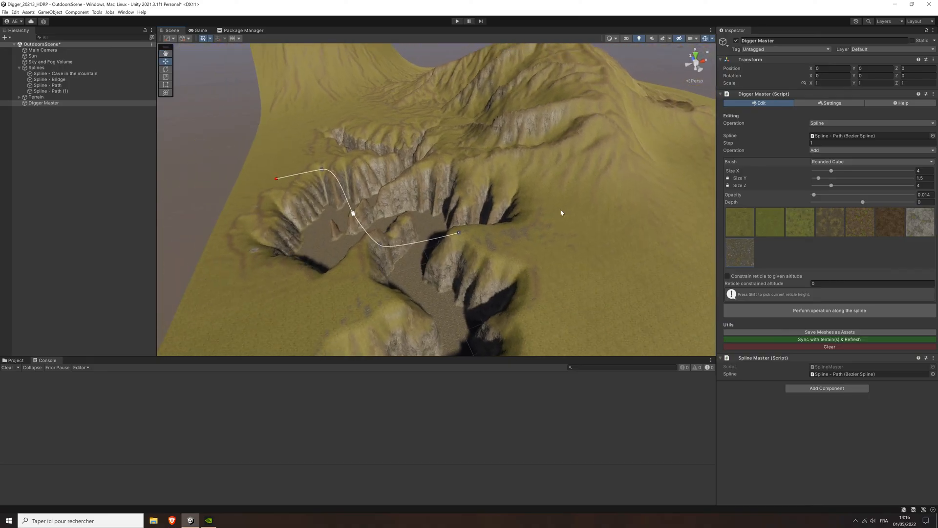
Configure the spline operation to Dig with a Sphere brush of radius 4, height locked to the radius, and opacity 1.
{"action": "left_click", "coordinate": [827, 150]}
{"action": "left_click", "coordinate": [827, 157]}
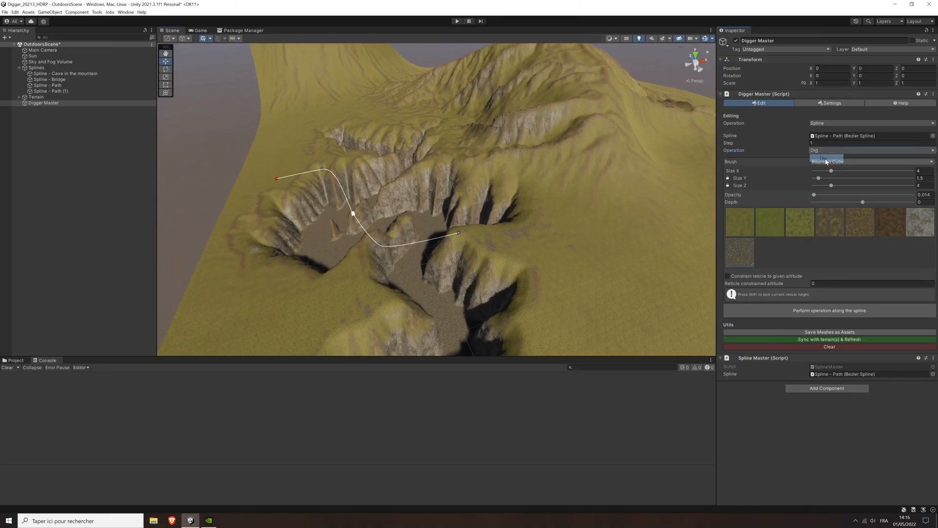
{"action": "left_click", "coordinate": [827, 162]}
{"action": "left_click", "coordinate": [831, 170]}
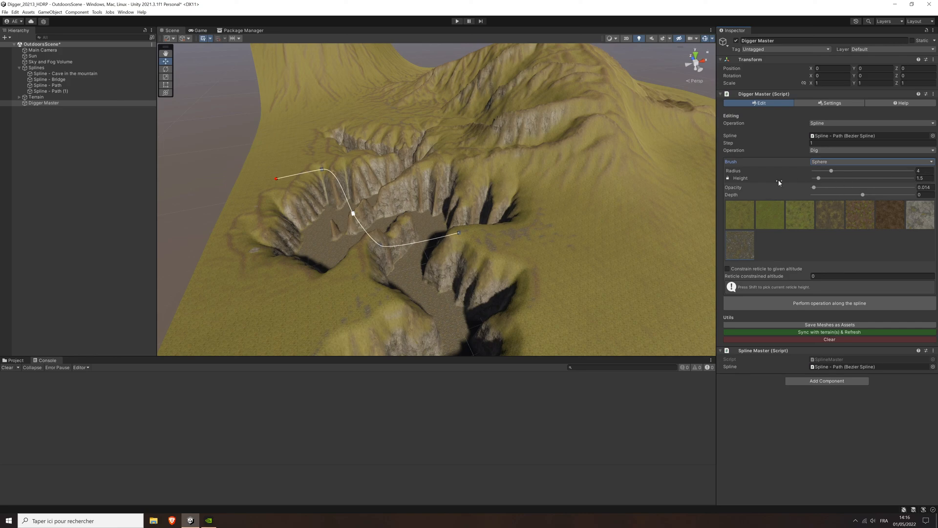
{"action": "left_click", "coordinate": [728, 179]}
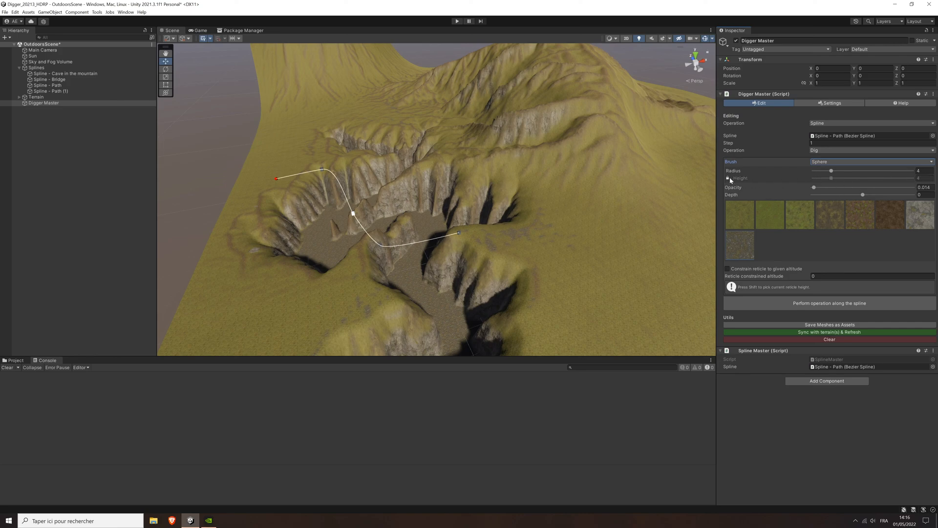
{"action": "left_click", "coordinate": [925, 171]}
{"action": "left_click_drag", "start_coordinate": [814, 187], "coordinate": [936, 185]}
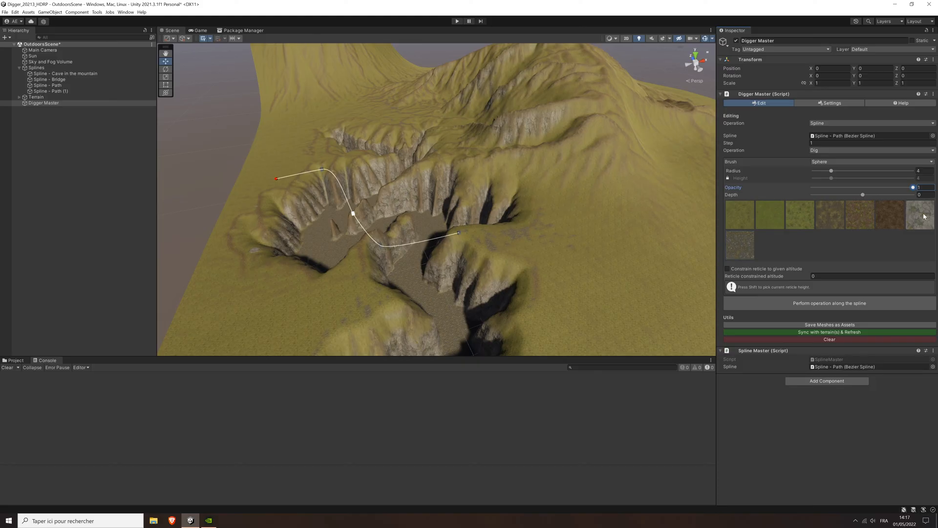
Dig along "Spline - Path" and inspect the tunnel openings in the canyon walls.
{"action": "left_click", "coordinate": [826, 304]}
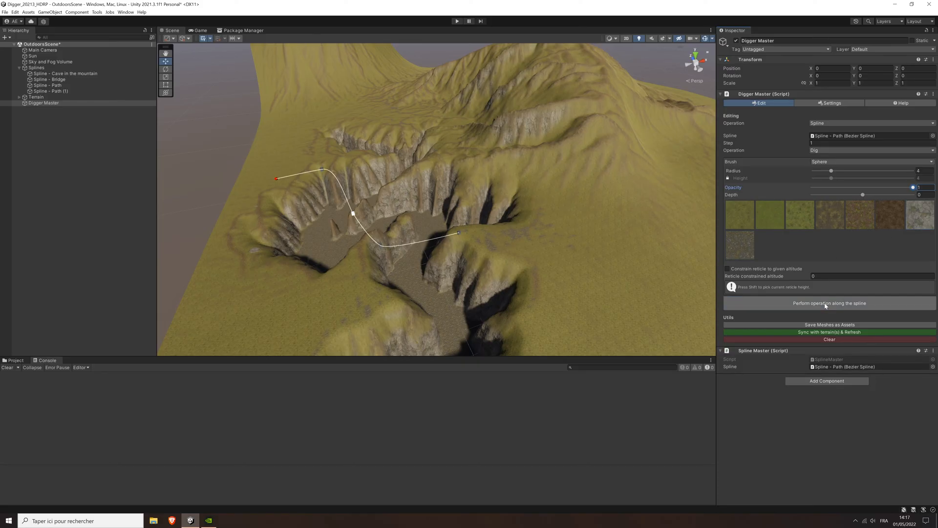
{"action": "middle_click_drag", "start_coordinate": [538, 245], "coordinate": [536, 166]}
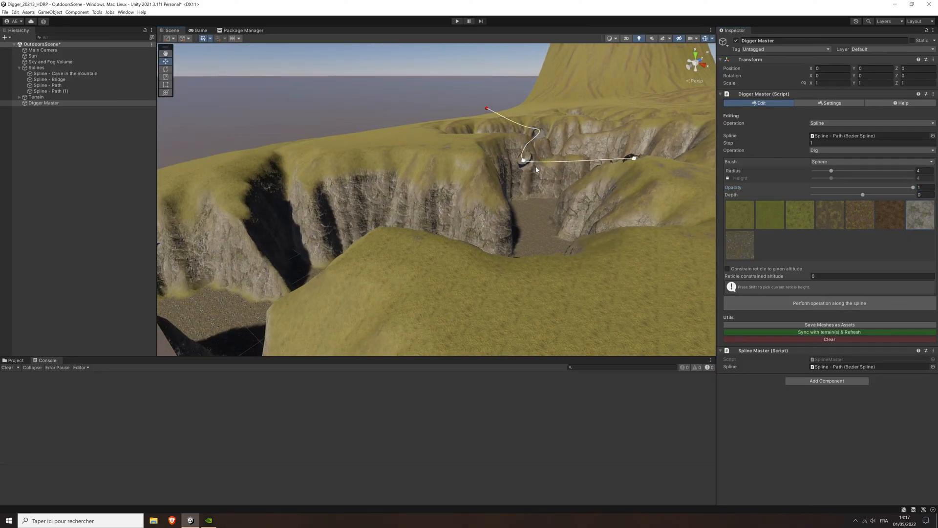
{"action": "left_click_drag", "start_coordinate": [523, 153], "coordinate": [505, 165], "text": "alt"}
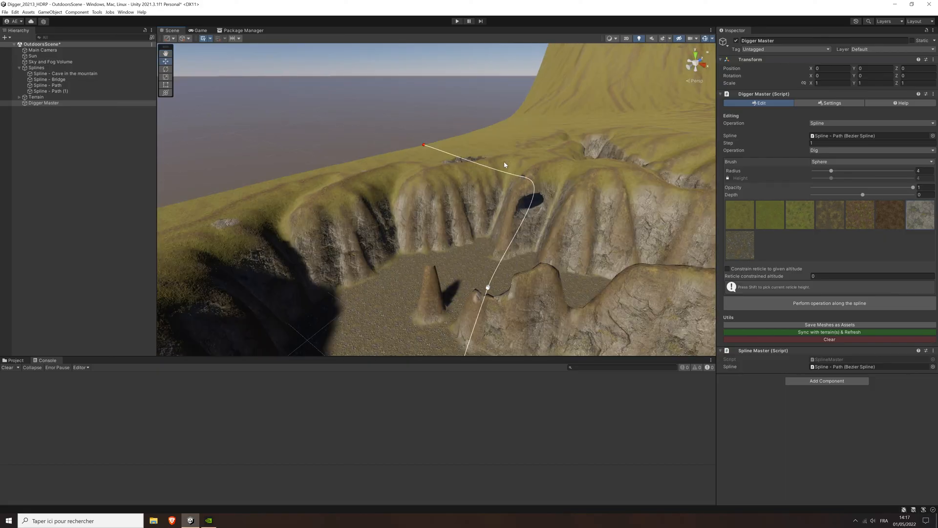
{"action": "left_click_drag", "start_coordinate": [468, 161], "coordinate": [507, 212], "text": "alt"}
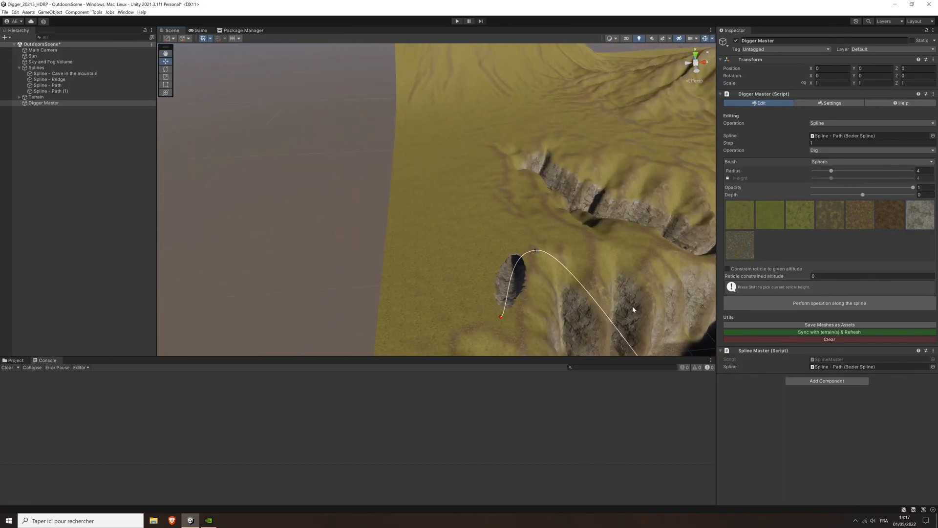
{"action": "left_click_drag", "start_coordinate": [514, 295], "coordinate": [590, 276], "text": "alt"}
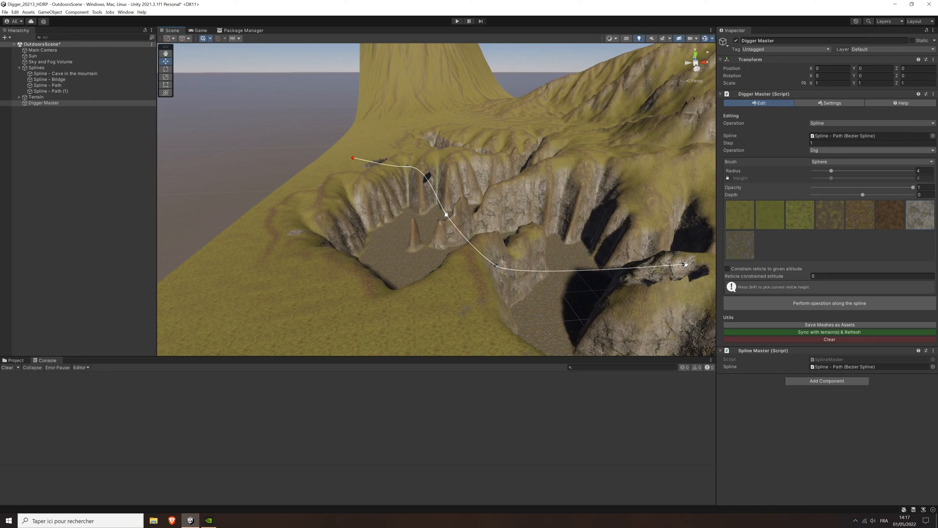
Assign "Spline - Path (1)" to Digger Master and set its spline operation to Add with the Rounded Cube brush.
{"action": "left_click", "coordinate": [61, 92]}
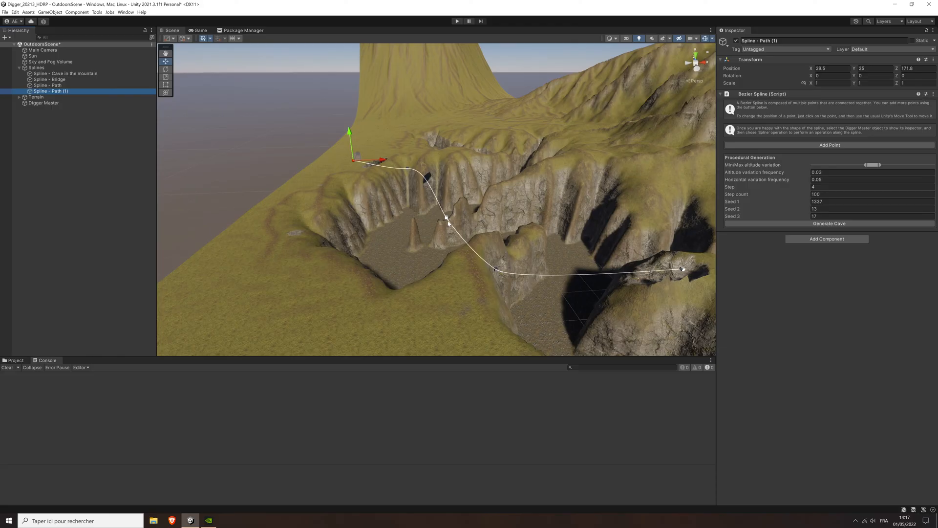
{"action": "left_click", "coordinate": [44, 103]}
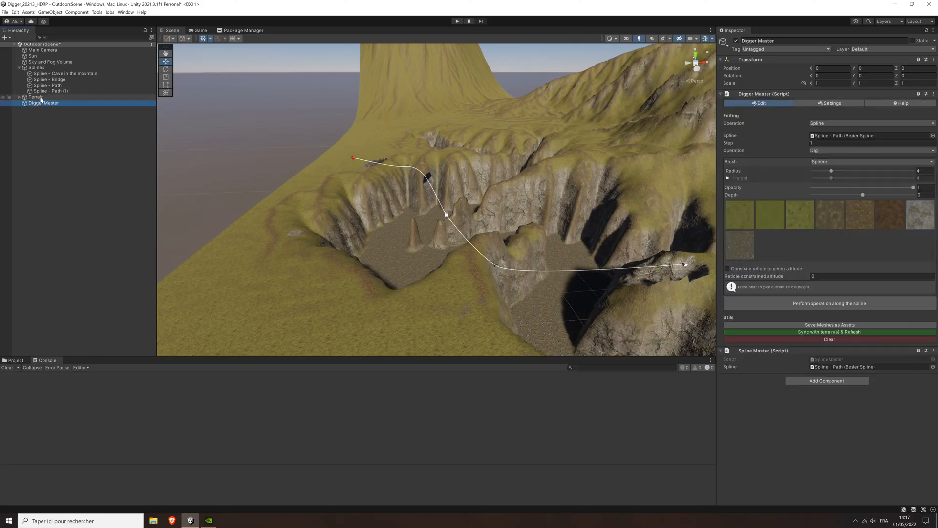
{"action": "left_click_drag", "start_coordinate": [728, 152], "coordinate": [860, 139]}
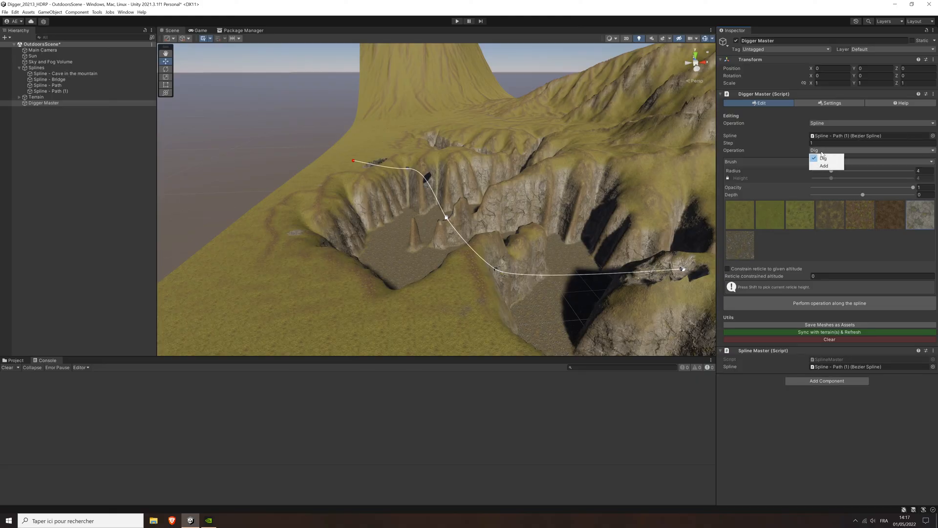
{"action": "left_click", "coordinate": [826, 167]}
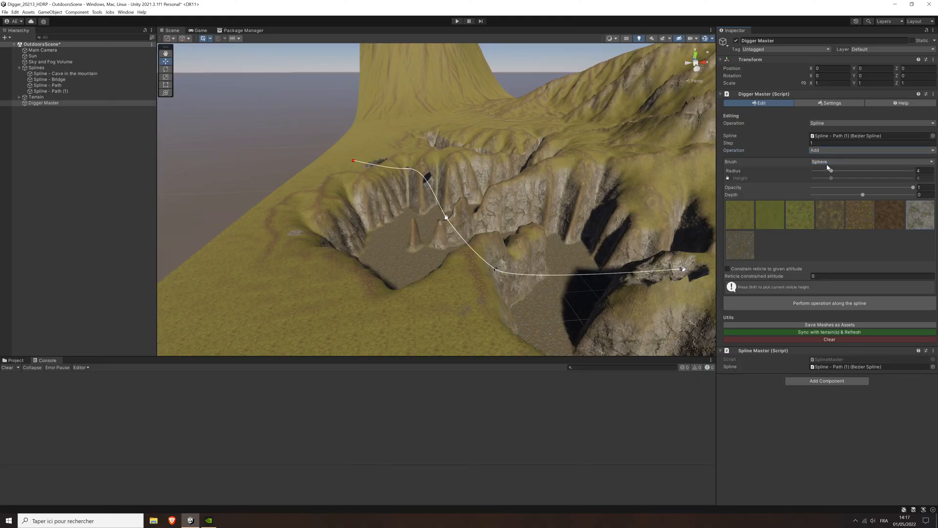
{"action": "left_click", "coordinate": [830, 161]}
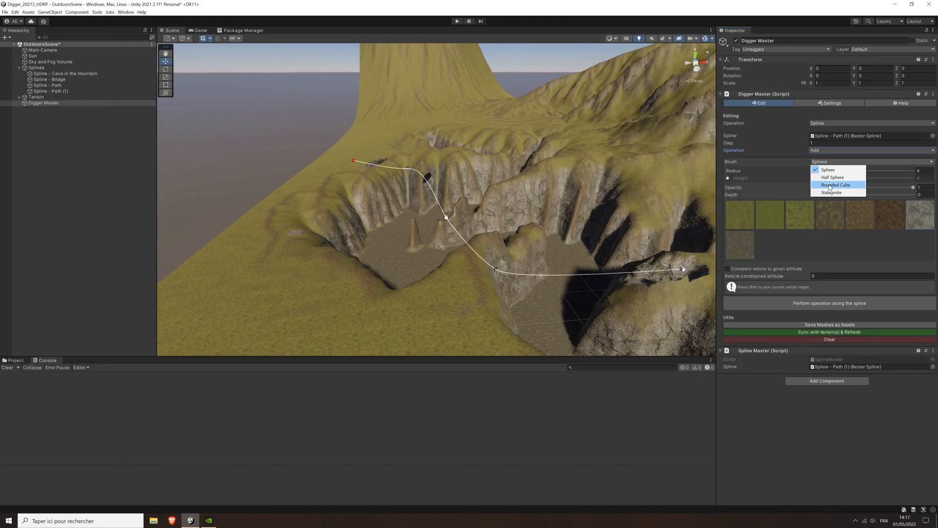
{"action": "left_click", "coordinate": [830, 185]}
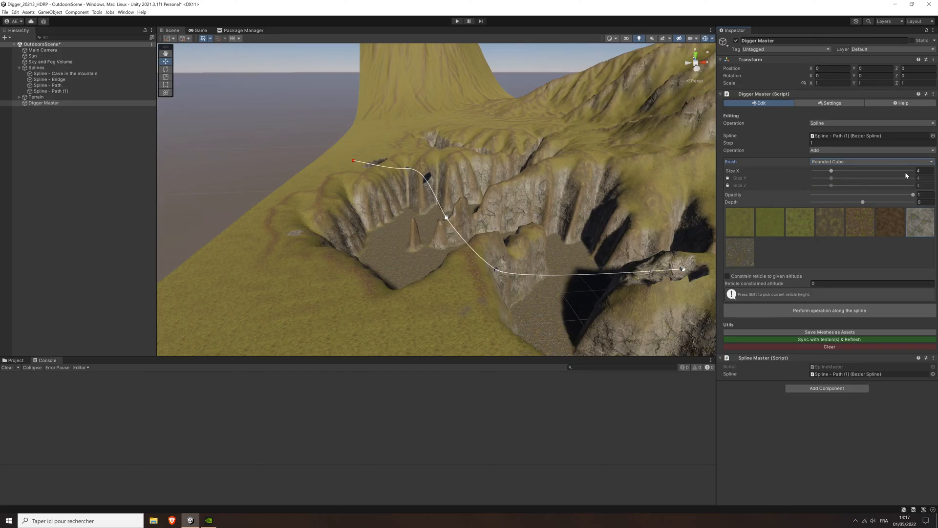
Unlock the rounded cube brush's Size Y and set it to 1.5.
{"action": "left_click", "coordinate": [728, 178]}
{"action": "left_click", "coordinate": [923, 178]}
{"action": "type", "text": "1.5"}
{"action": "key", "text": "Return"}
{"action": "middle_click_drag", "start_coordinate": [587, 237], "coordinate": [620, 207]}
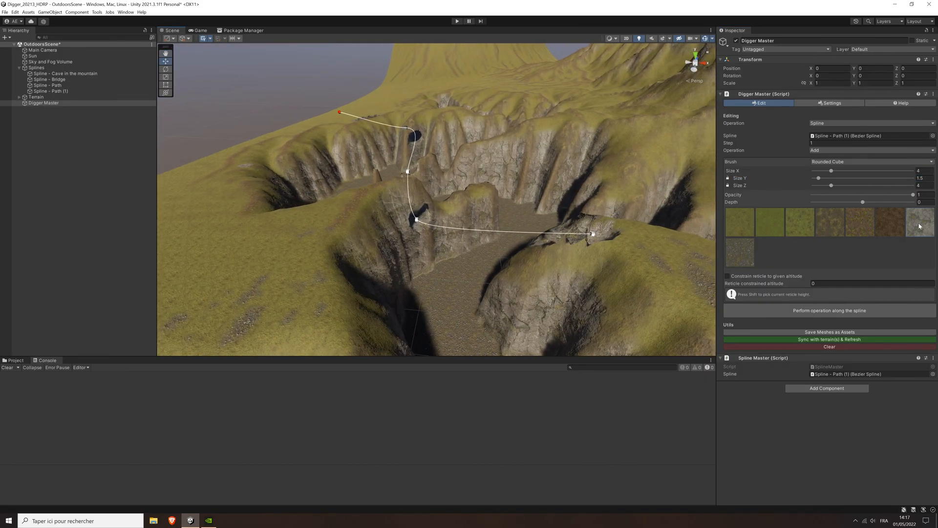
Build up the rock path by repeatedly performing the Add operation along "Spline - Path (1)", and inspect it across the canyon.
{"action": "left_click", "coordinate": [832, 311]}
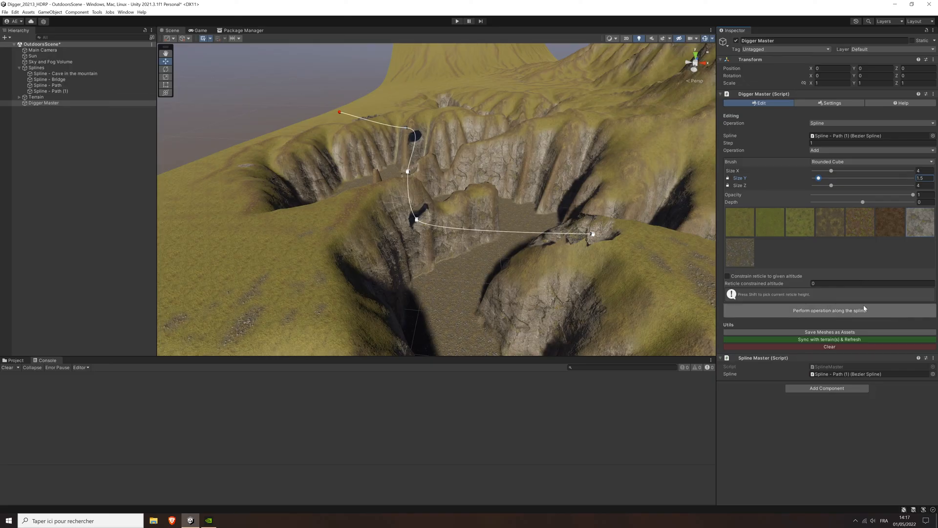
{"action": "left_click", "coordinate": [836, 314]}
{"action": "left_click", "coordinate": [828, 313]}
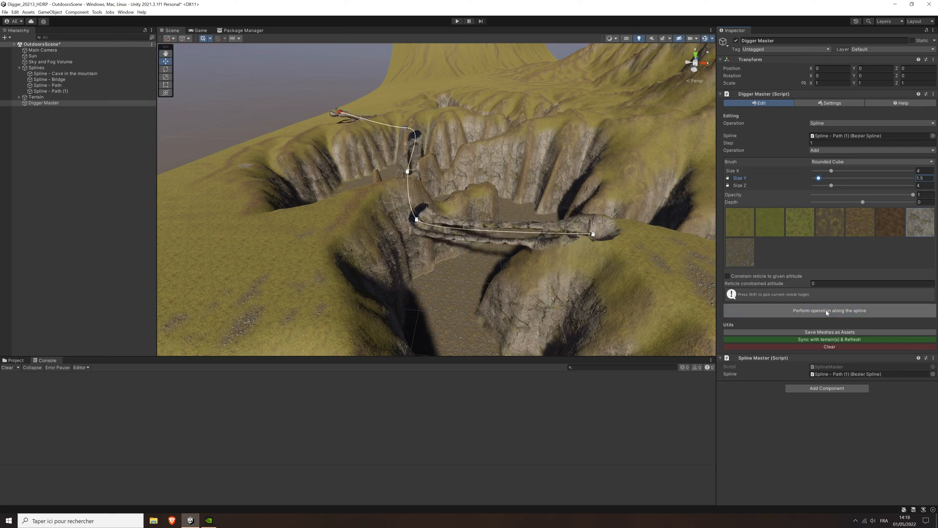
{"action": "right_click_drag", "start_coordinate": [478, 187], "coordinate": [571, 317]}
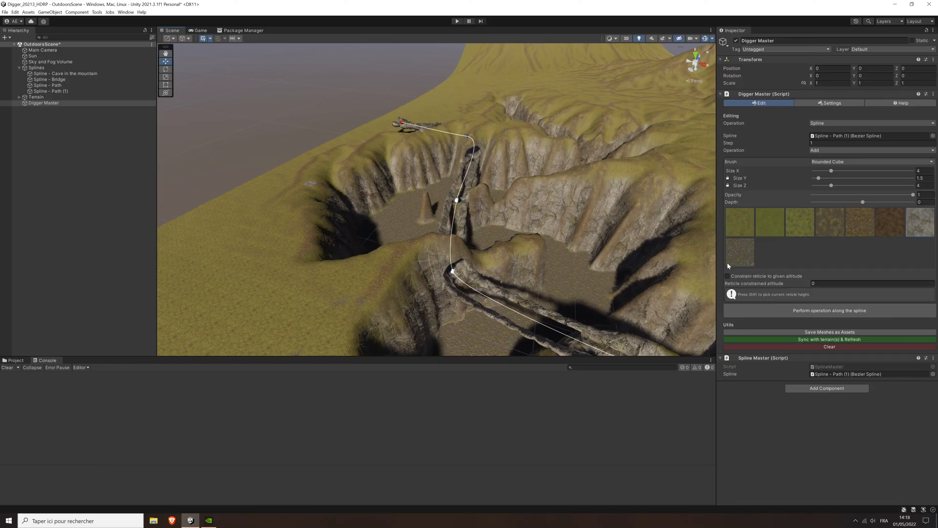
{"action": "left_click", "coordinate": [825, 312]}
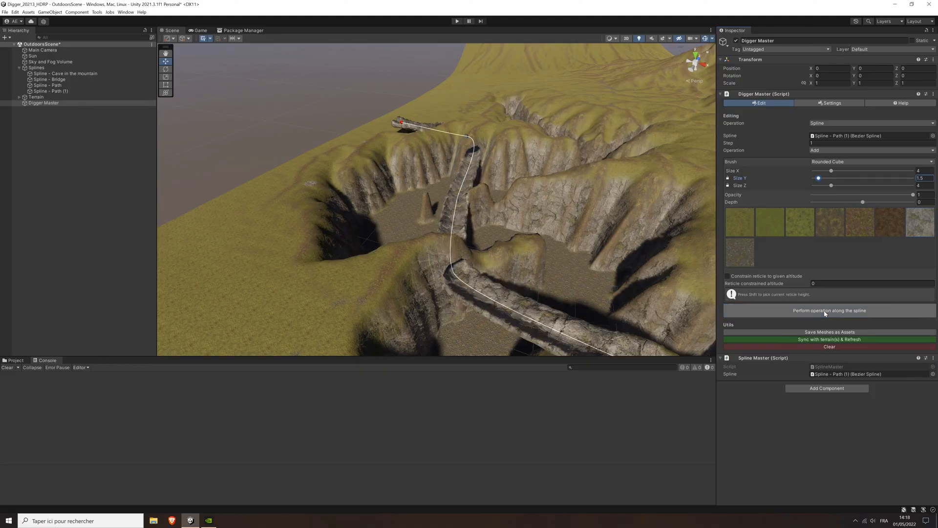
{"action": "middle_click_drag", "start_coordinate": [627, 295], "coordinate": [618, 292]}
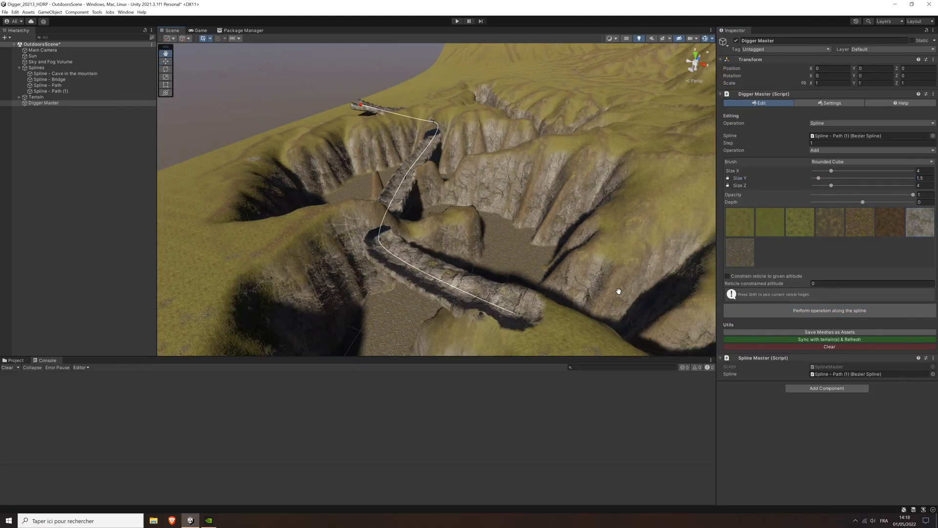
{"action": "right_click_drag", "start_coordinate": [428, 248], "coordinate": [520, 220]}
{"action": "mouse_move", "coordinate": [522, 217]}
{"action": "right_mouse_down"}
{"action": "mouse_move", "coordinate": [532, 209]}
{"action": "mouse_move", "coordinate": [650, 235]}
{"action": "mouse_move", "coordinate": [527, 227]}
{"action": "mouse_move", "coordinate": [528, 215]}
{"action": "mouse_move", "coordinate": [541, 226]}
{"action": "mouse_move", "coordinate": [576, 210]}
{"action": "mouse_move", "coordinate": [495, 237]}
{"action": "mouse_move", "coordinate": [523, 228]}
{"action": "right_mouse_up"}
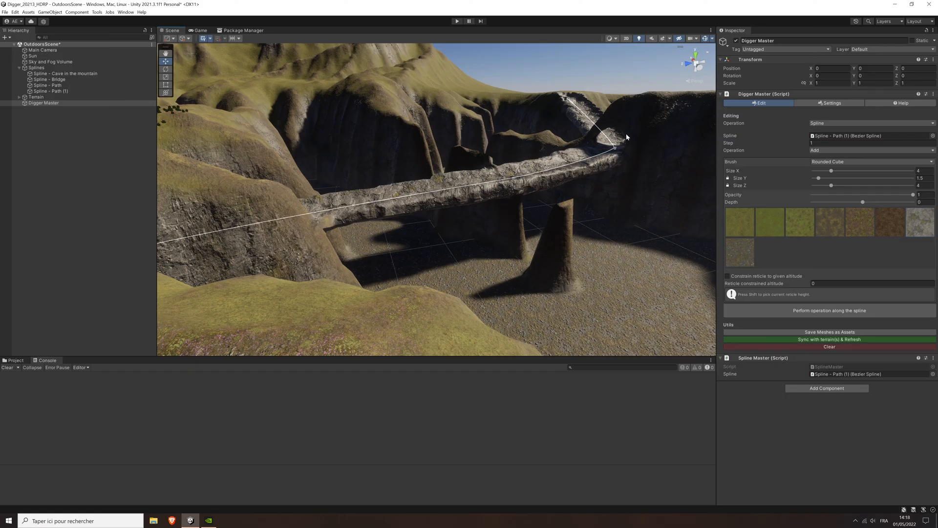
{"action": "right_click_drag", "start_coordinate": [626, 138], "coordinate": [619, 150]}
{"action": "right_click_drag", "start_coordinate": [472, 190], "coordinate": [414, 255]}
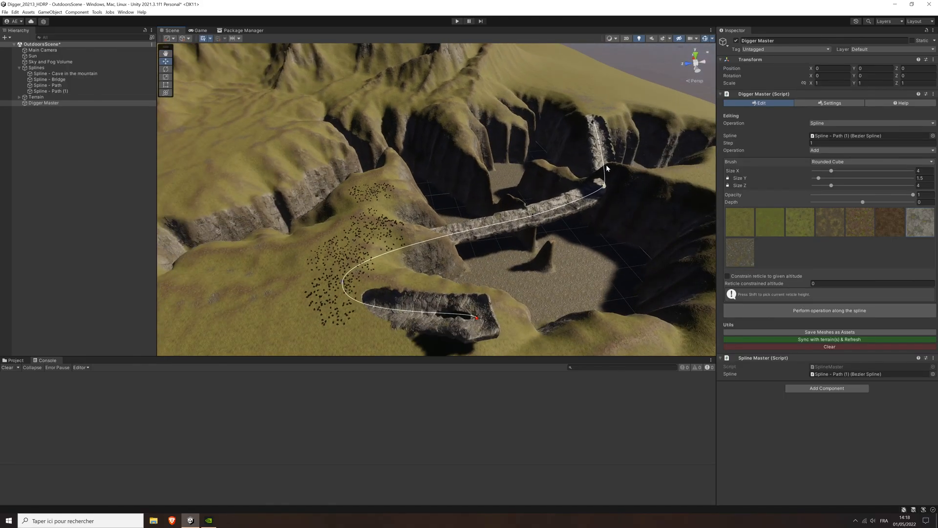
{"action": "right_click_drag", "start_coordinate": [532, 281], "coordinate": [567, 274]}
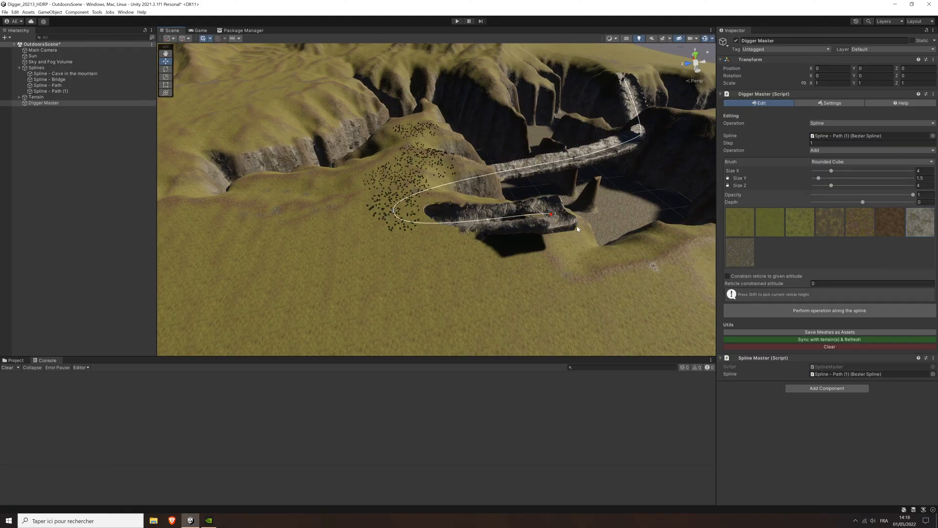
Reset the path end protruding from the grassy plateau and smooth the terrain around the tunnel entrance.
{"action": "left_click", "coordinate": [830, 127]}
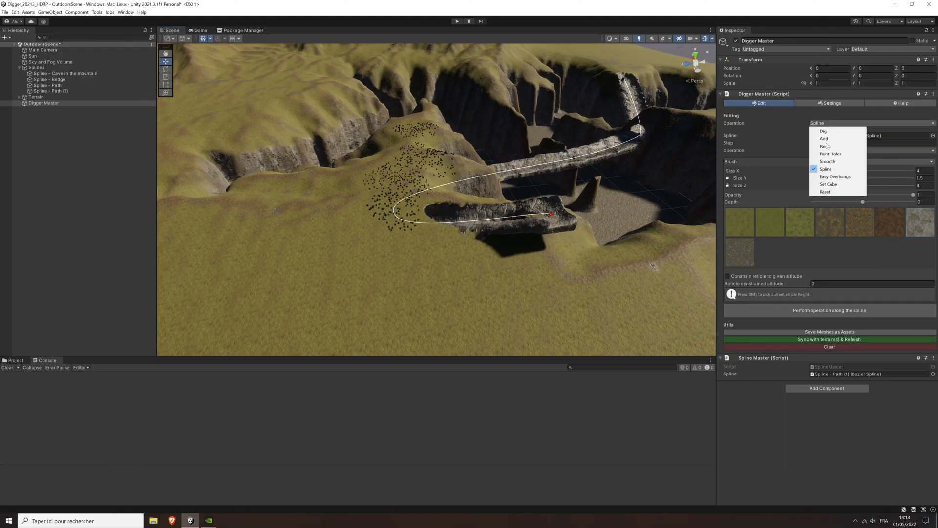
{"action": "left_click", "coordinate": [826, 192]}
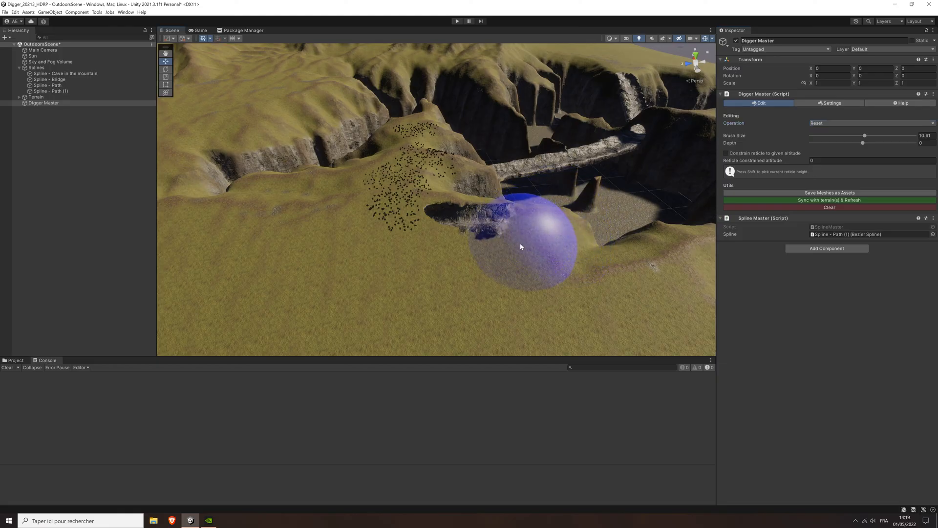
{"action": "left_click", "coordinate": [834, 122]}
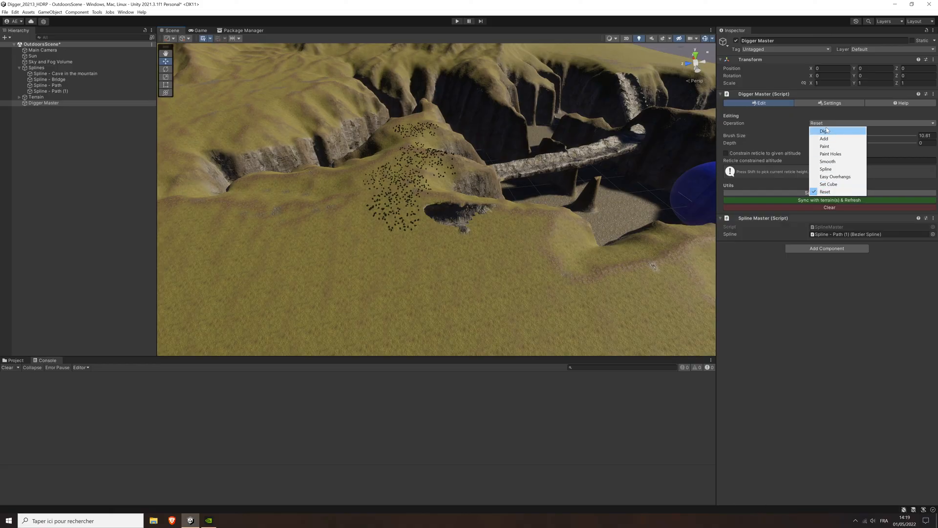
{"action": "left_click", "coordinate": [836, 162]}
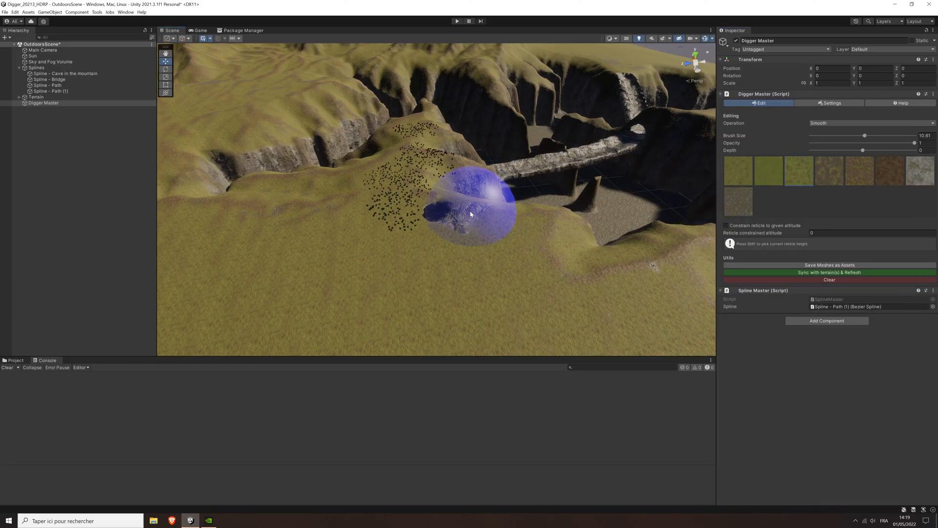
{"action": "mouse_move", "coordinate": [523, 245]}
{"action": "middle_mouse_down"}
{"action": "mouse_move", "coordinate": [428, 232]}
{"action": "mouse_move", "coordinate": [455, 226]}
{"action": "mouse_move", "coordinate": [446, 224]}
{"action": "middle_mouse_up"}
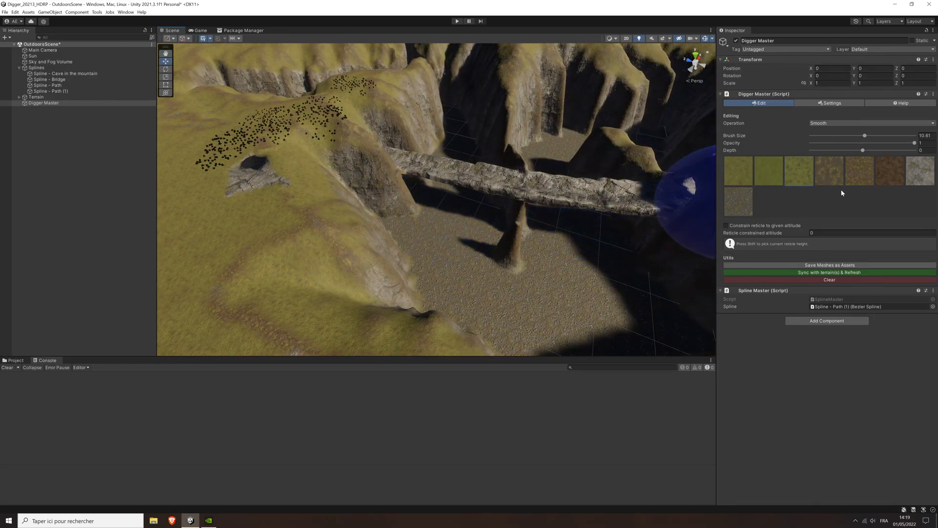
Paint the rocky ground around the tunnel entrance with the grass texture, using the rounded cube brush.
{"action": "left_click", "coordinate": [841, 123]}
{"action": "left_click", "coordinate": [821, 148]}
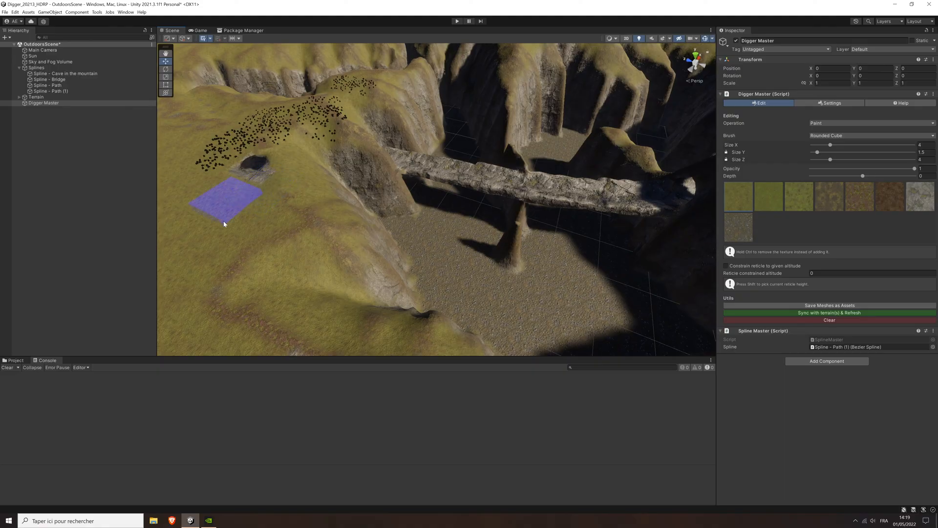
{"action": "middle_click_drag", "start_coordinate": [319, 228], "coordinate": [329, 237]}
Examine the canyon with its rock paths and the surrounding mountains from farther away.
{"action": "scroll", "coordinate": [499, 254], "scroll_direction": "down", "scroll_amount": 3}
{"action": "left_click_drag", "start_coordinate": [501, 254], "coordinate": [463, 192], "text": "alt"}
{"action": "middle_click_drag", "start_coordinate": [463, 192], "coordinate": [518, 184]}
{"action": "left_click_drag", "start_coordinate": [519, 184], "coordinate": [501, 188], "text": "alt"}
{"action": "left_click_drag", "start_coordinate": [566, 172], "coordinate": [511, 191], "text": "alt"}
{"action": "mouse_move", "coordinate": [591, 197]}
{"action": "left_mouse_down", "text": "alt"}
{"action": "mouse_move", "coordinate": [514, 187]}
{"action": "mouse_move", "coordinate": [552, 196]}
{"action": "mouse_move", "coordinate": [543, 218]}
{"action": "left_mouse_up", "text": "alt"}
{"action": "scroll", "coordinate": [553, 197], "scroll_direction": "down", "scroll_amount": 3}
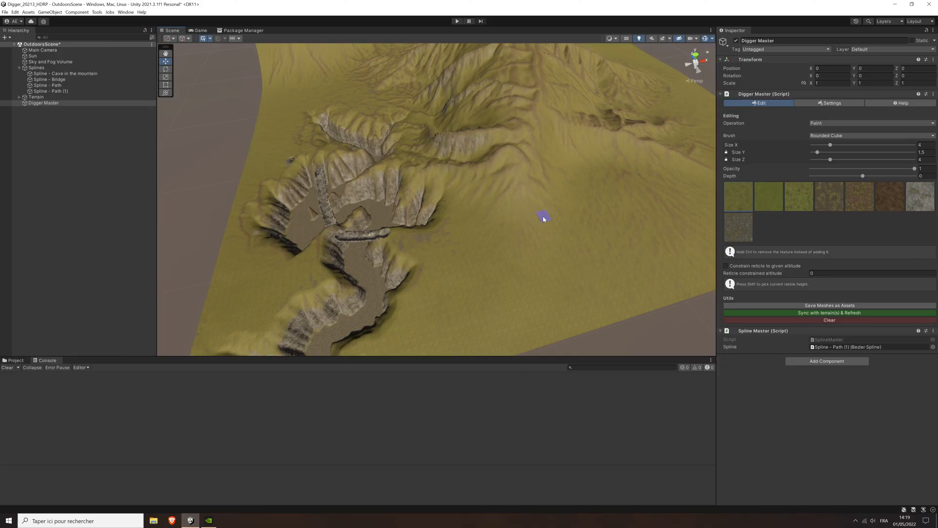